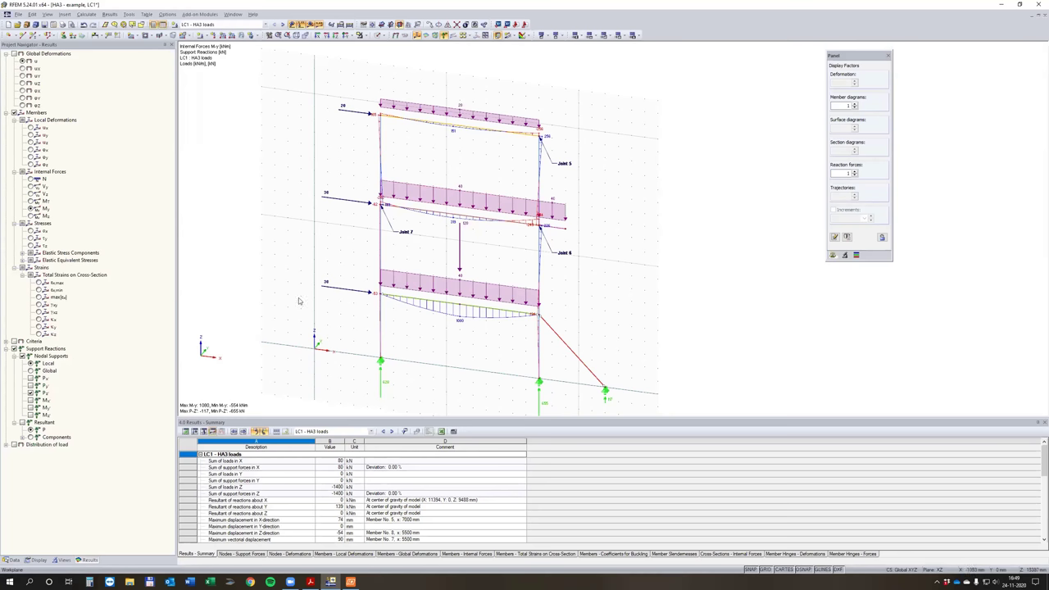
- Launch the IDEA StatiCa CONNECTION external module from RFEM and move the Code-check manager window off the frame model
click(351, 581)
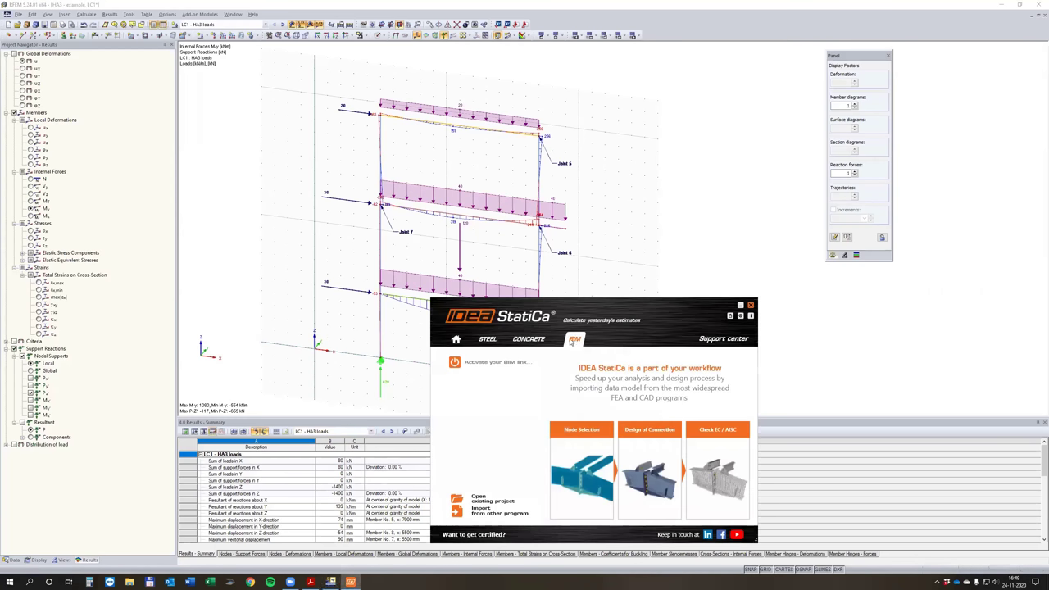
click(205, 15)
mouse_move(220, 141)
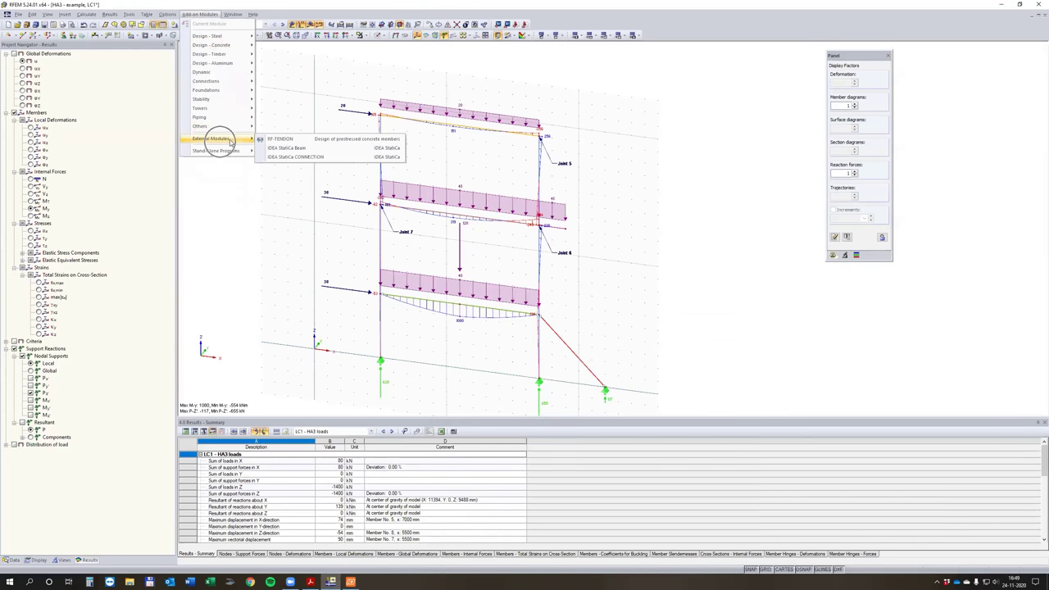
key(ctrl)
key(ctrl)
click(317, 157)
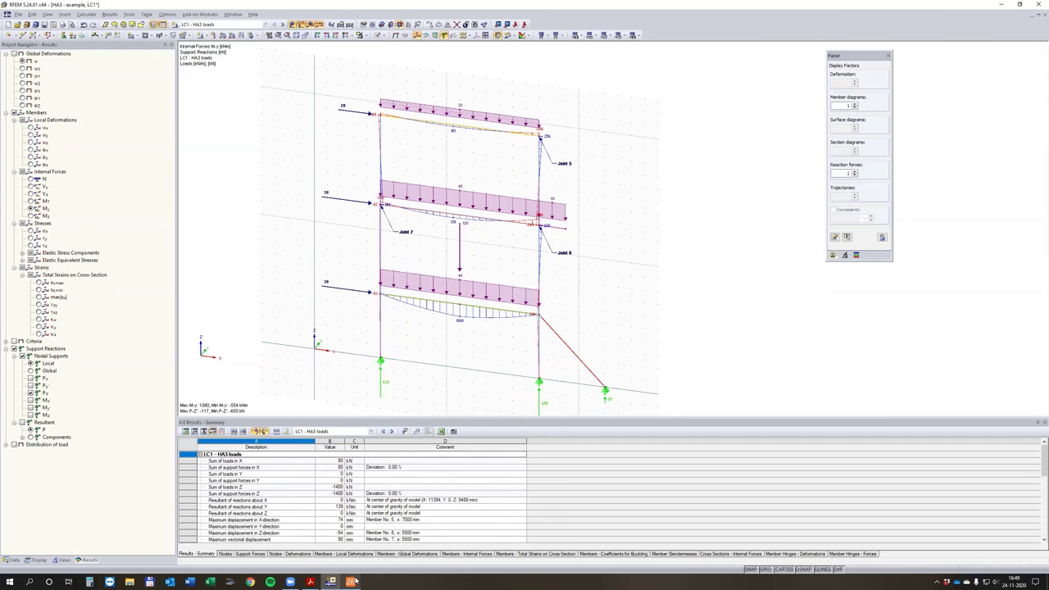
mouse_move(355, 580)
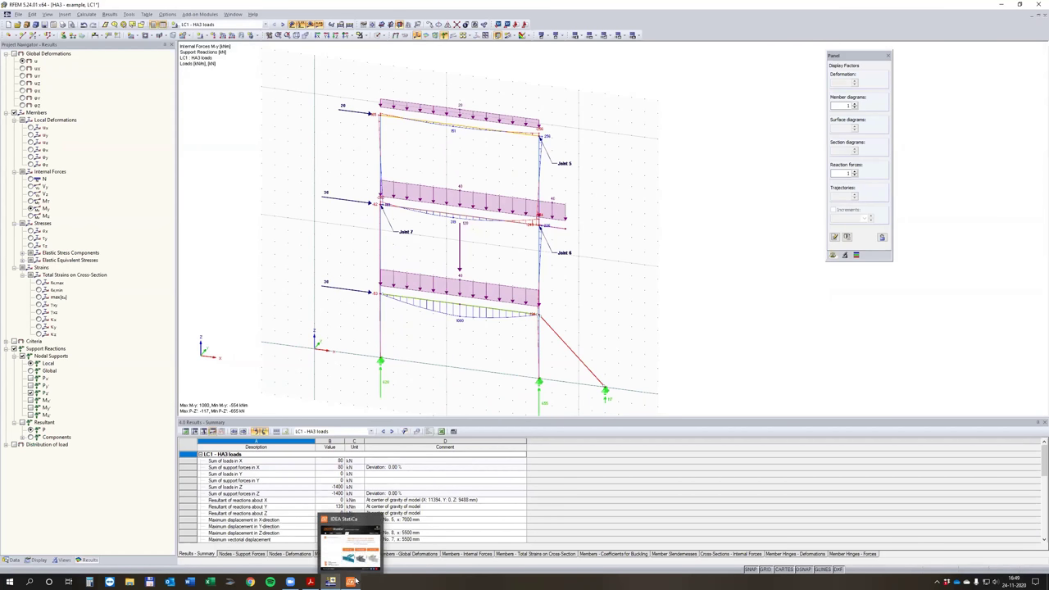
click(355, 581)
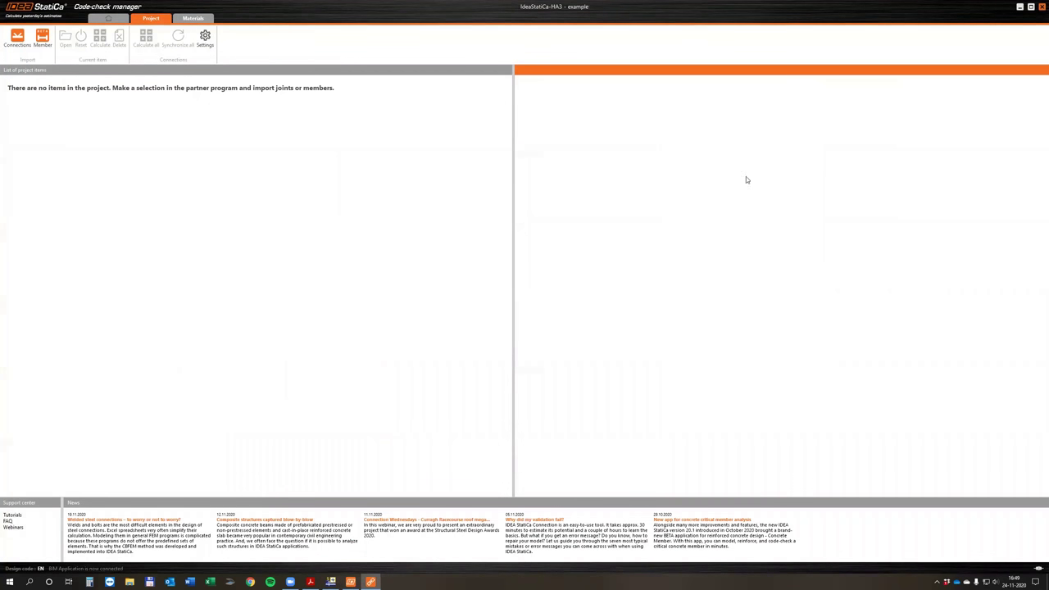
drag(747, 6, 706, 157)
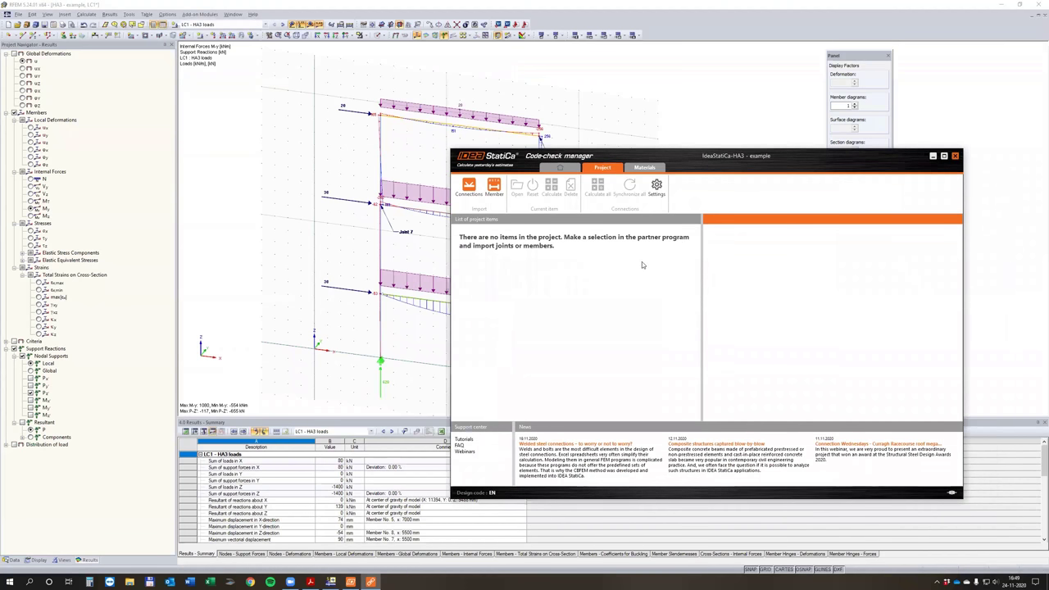
- Select the roof beam, column and shared node at Joint 5 in RFEM and import them into Code-check manager as a connection
click(476, 199)
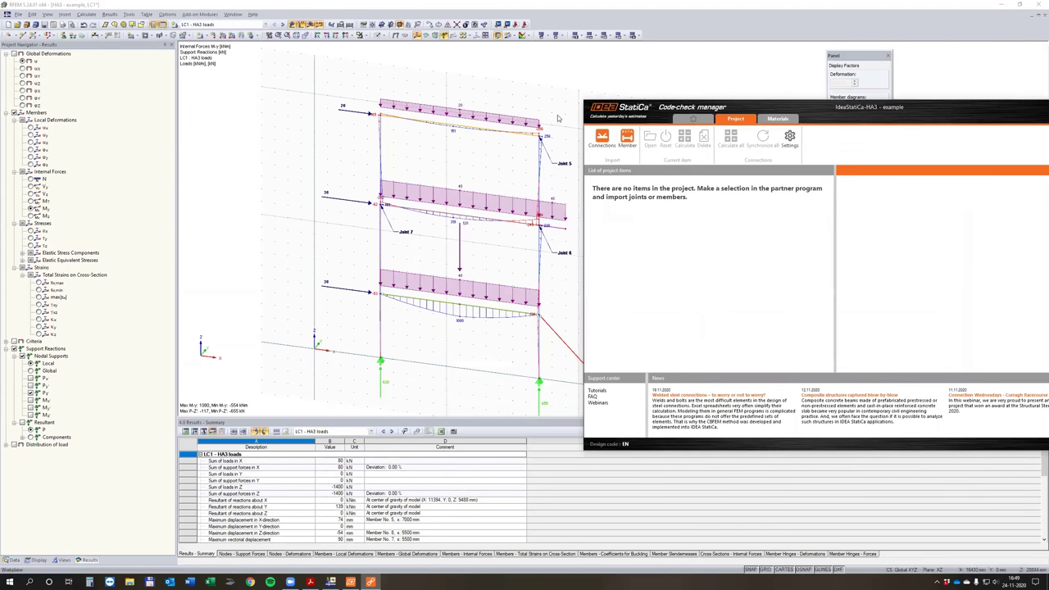
drag(559, 115, 481, 161)
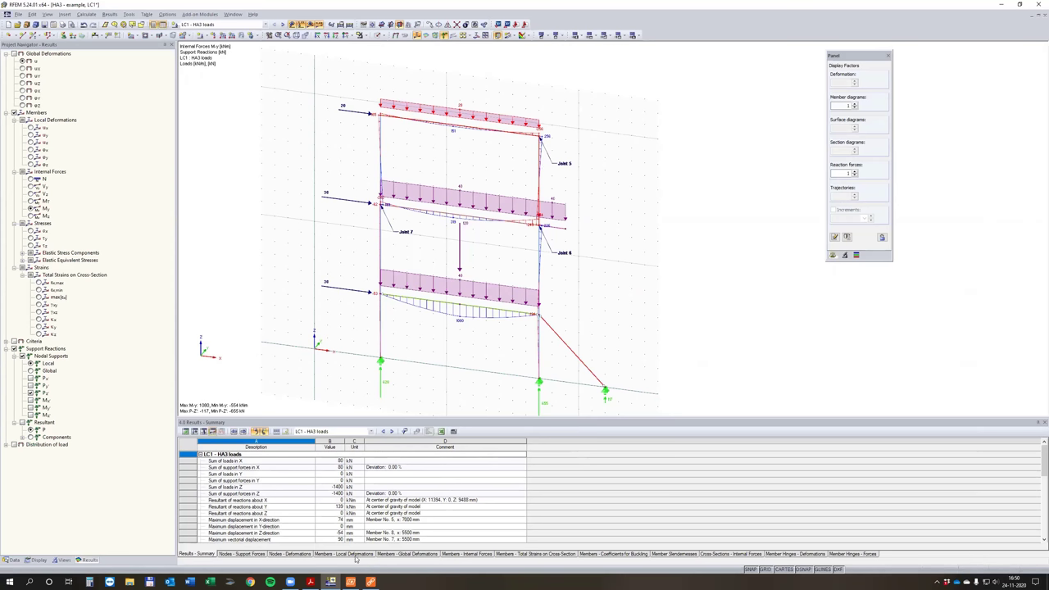
click(370, 582)
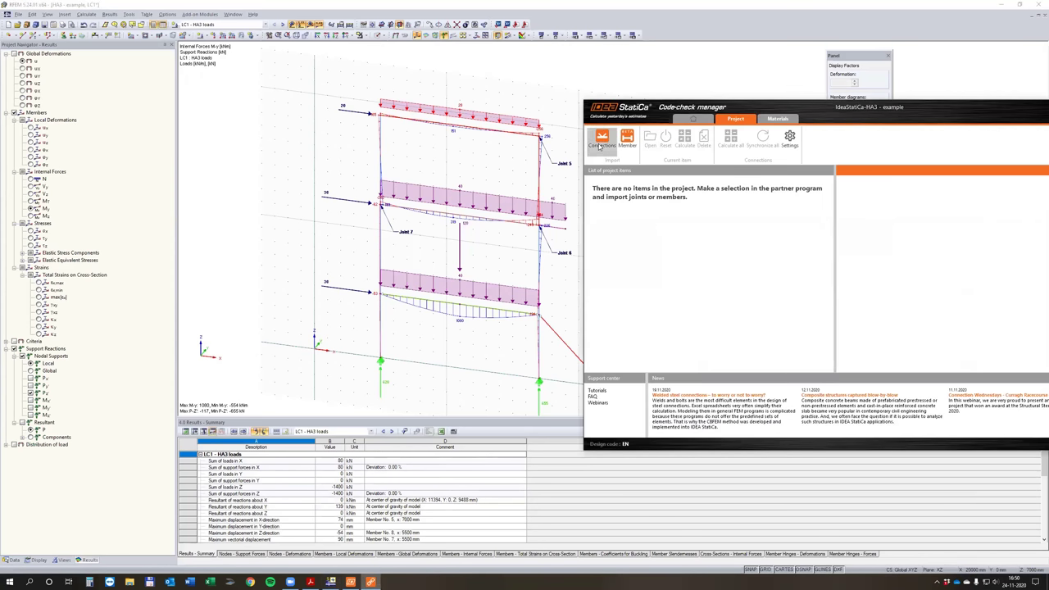
click(602, 138)
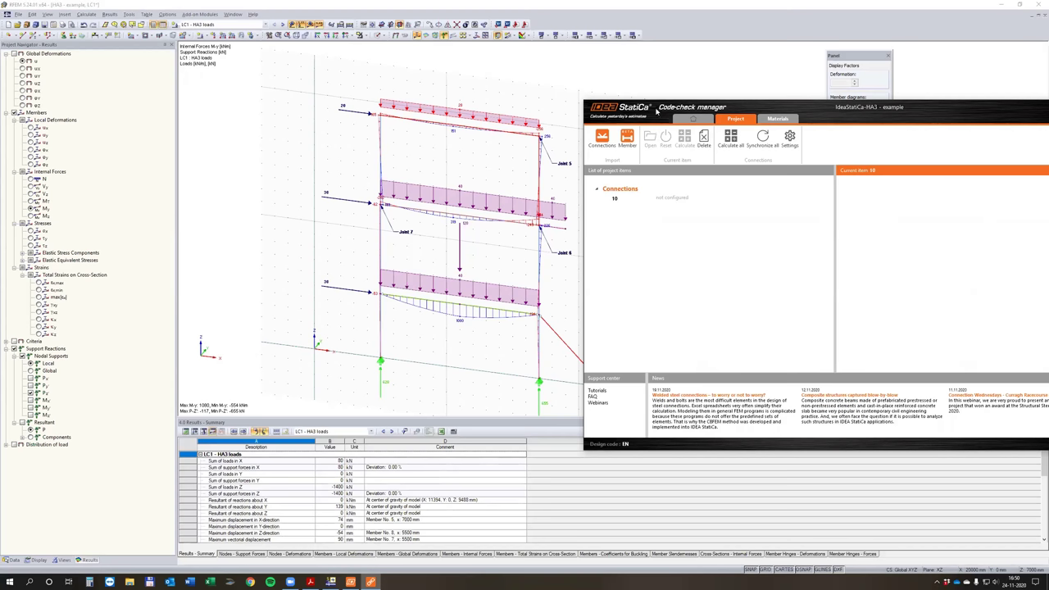
drag(634, 106, 566, 178)
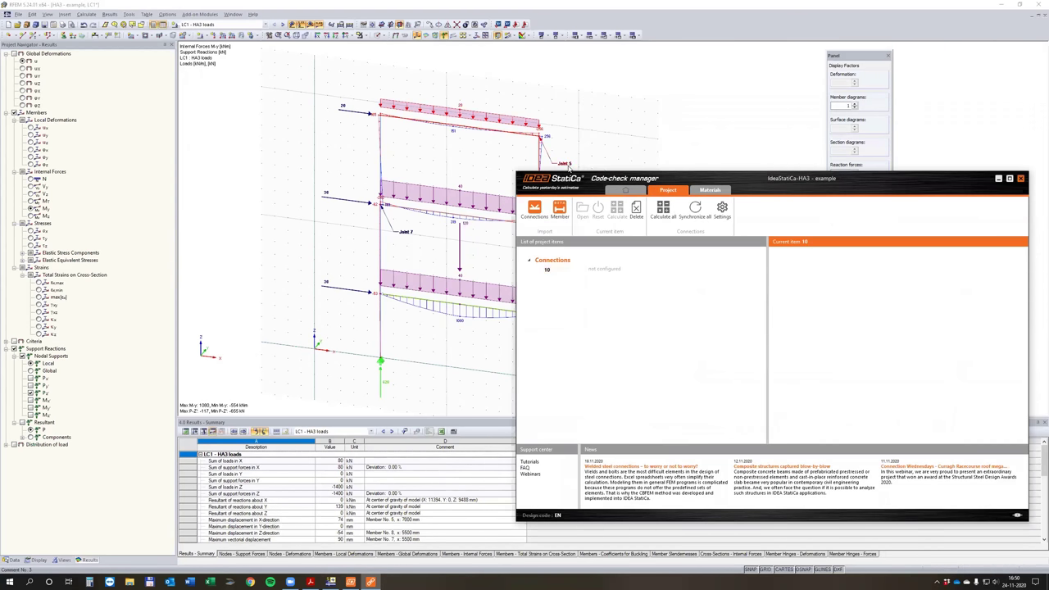
click(569, 168)
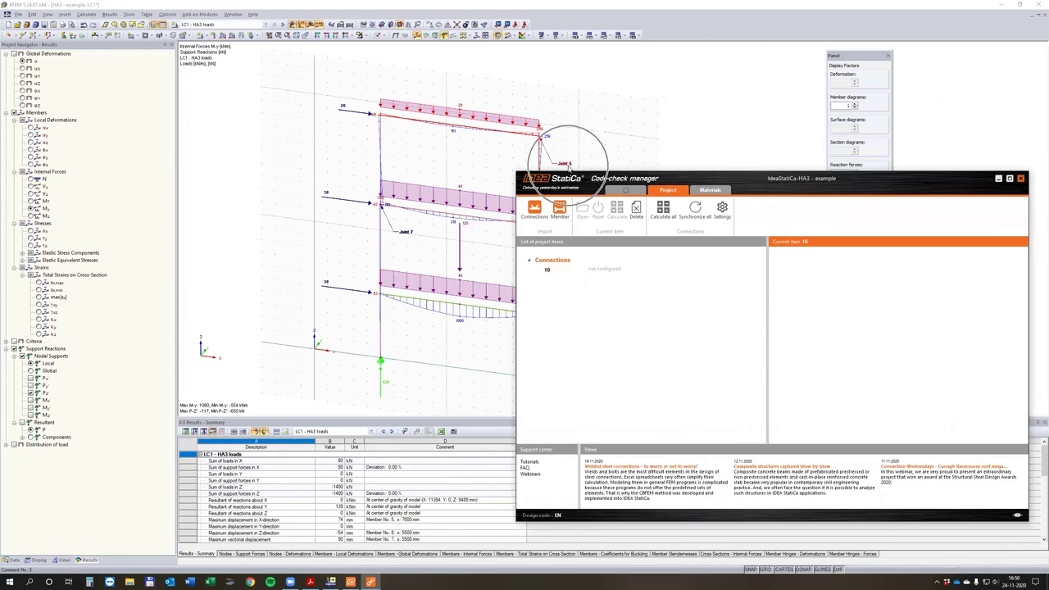
- Define the loads for connection 10, accepting the default load groups and combinations
click(554, 272)
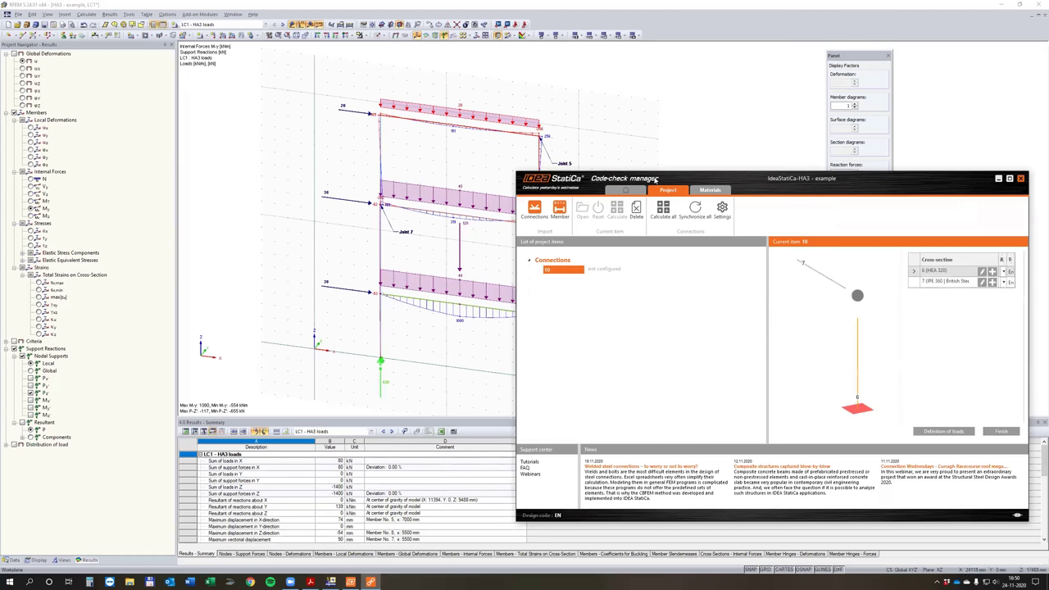
drag(656, 179, 405, 177)
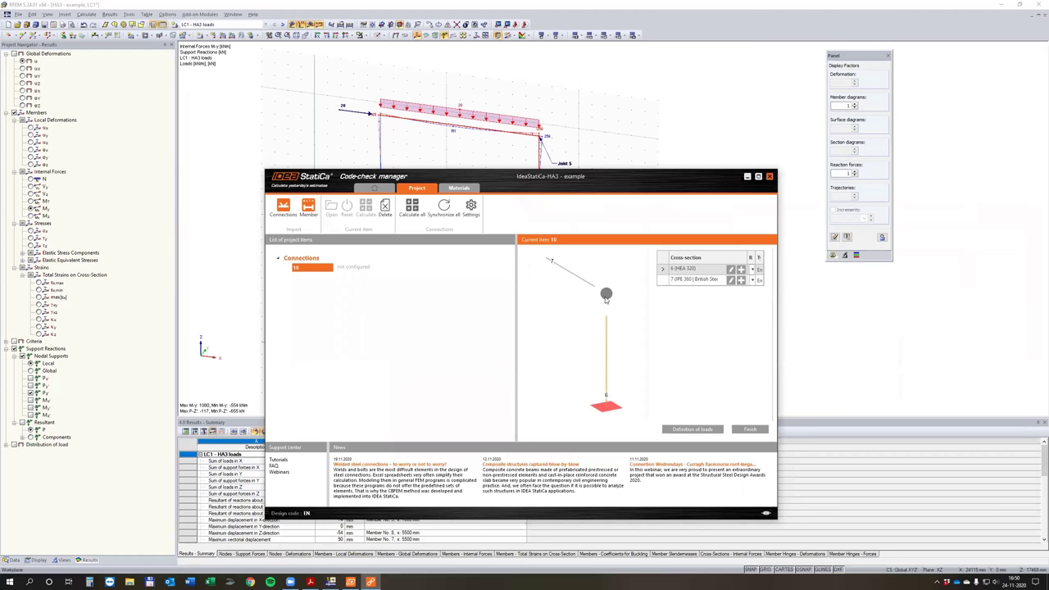
click(701, 435)
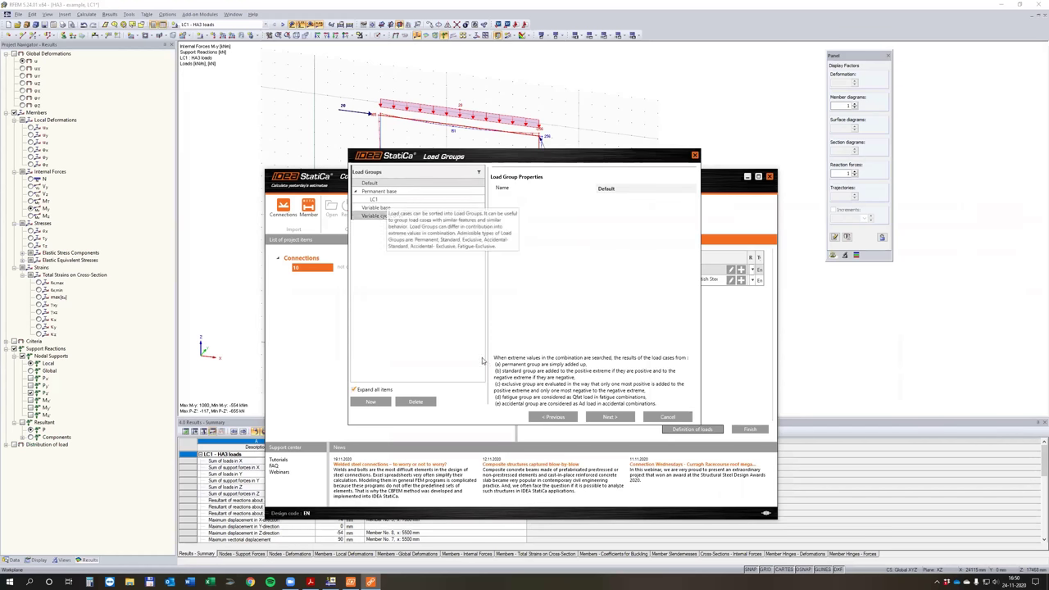
click(611, 417)
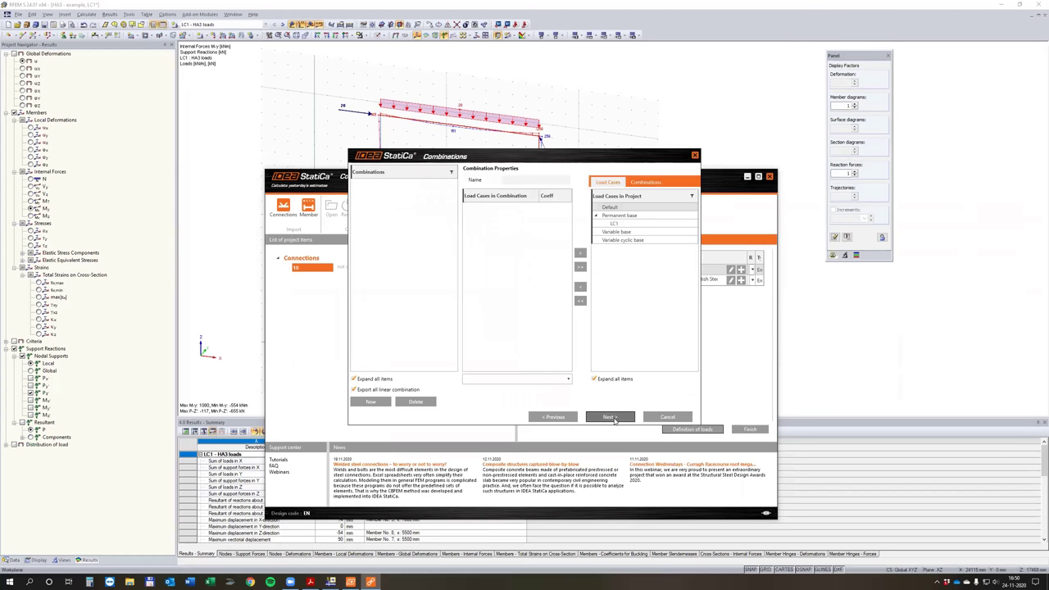
click(611, 417)
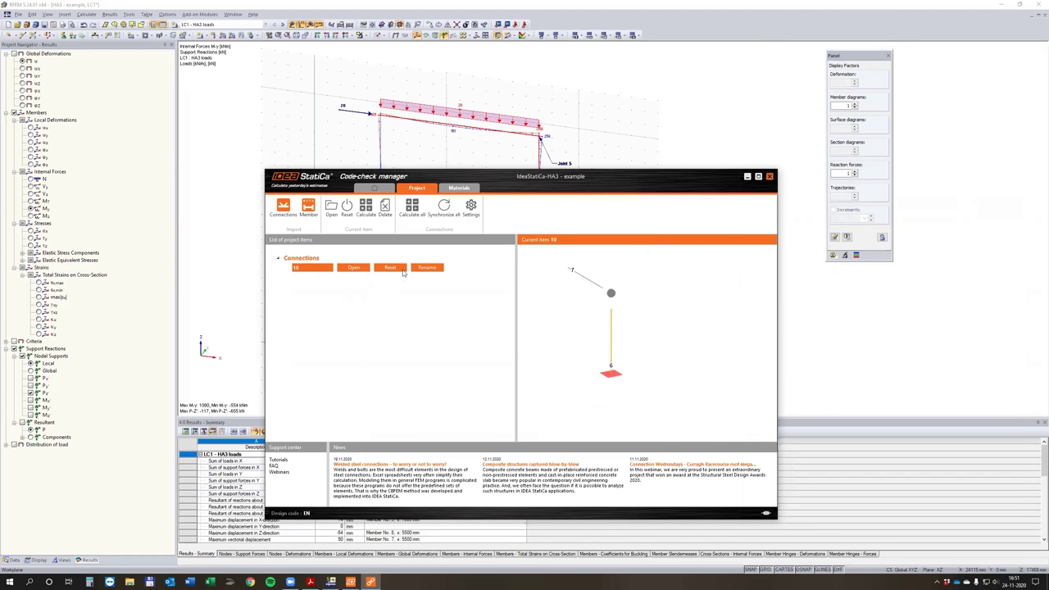
- Select the node, beam and two column members at Joint 7 in RFEM and import them as another connection
drag(443, 182, 679, 293)
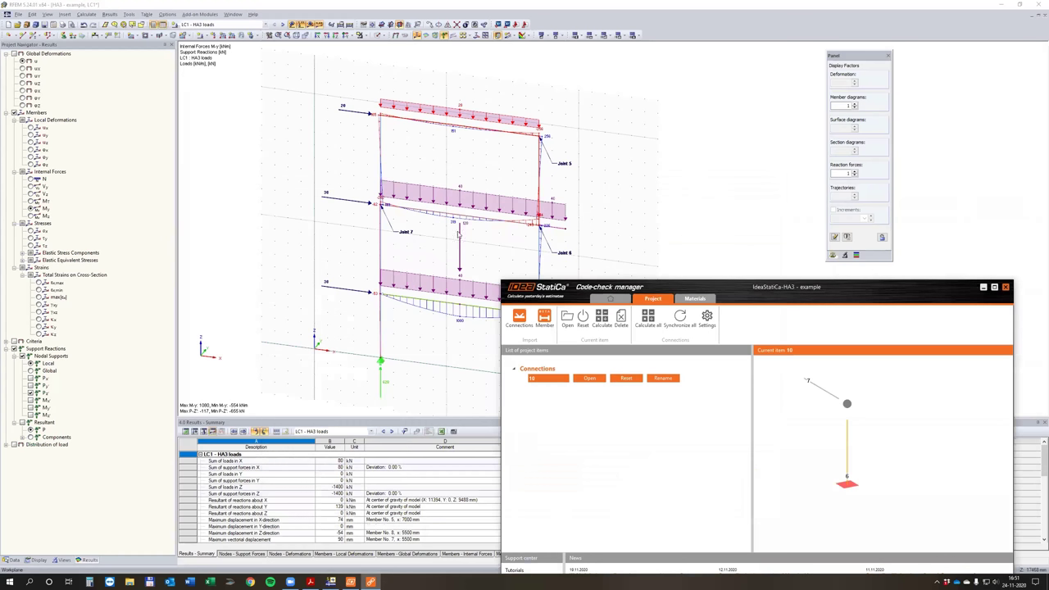
click(404, 171)
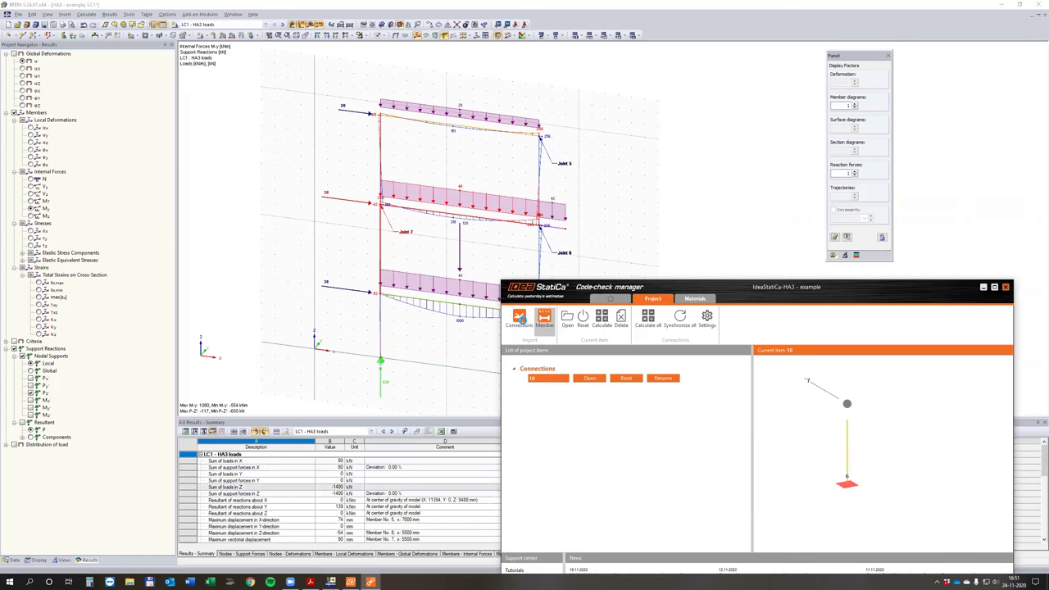
click(519, 319)
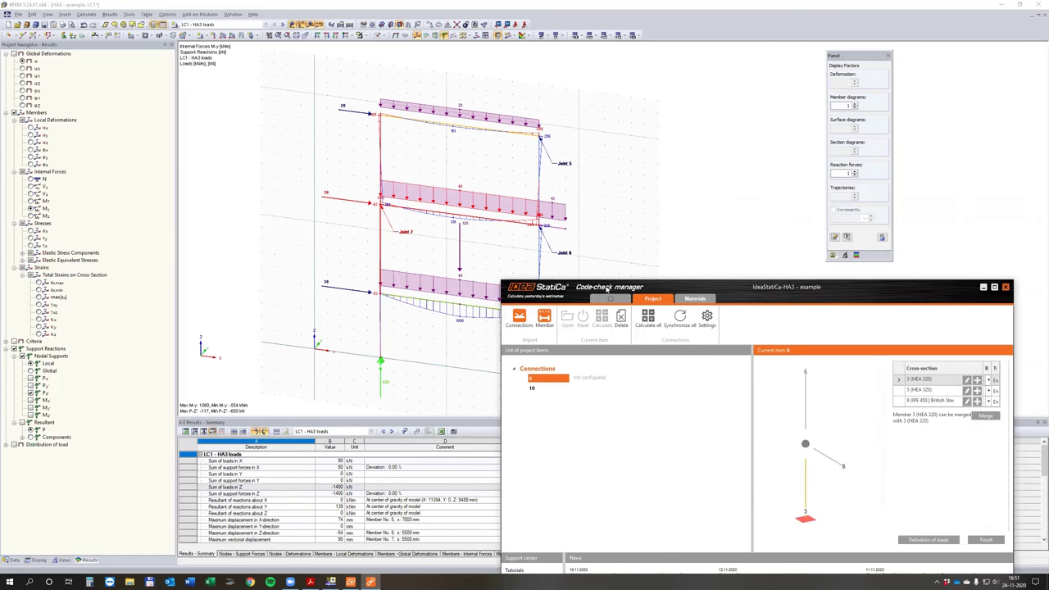
- Define the loads for connection 6, accepting the default load groups and combinations
drag(656, 287, 404, 202)
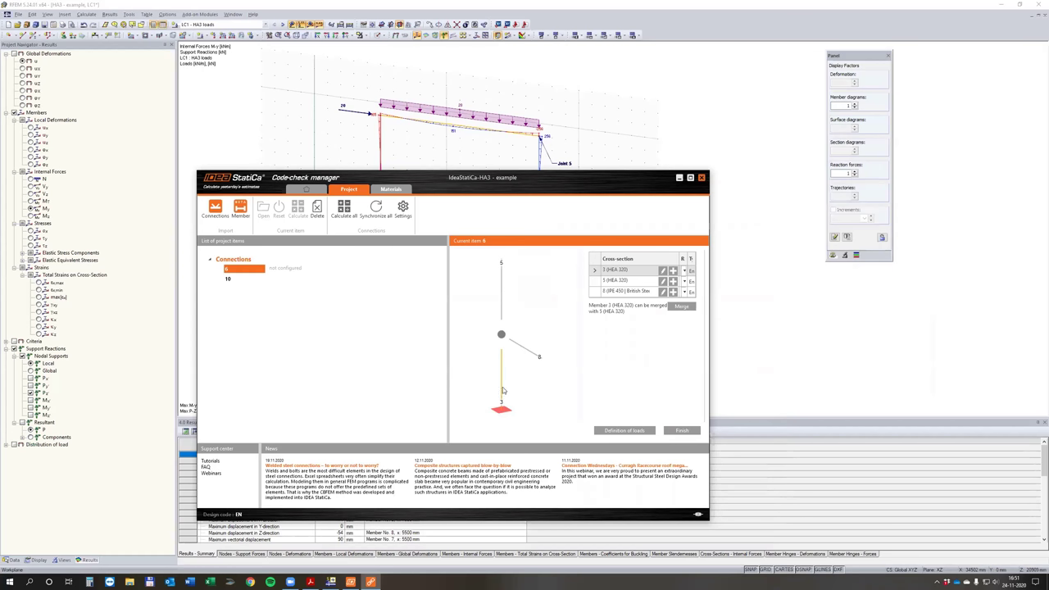
click(621, 431)
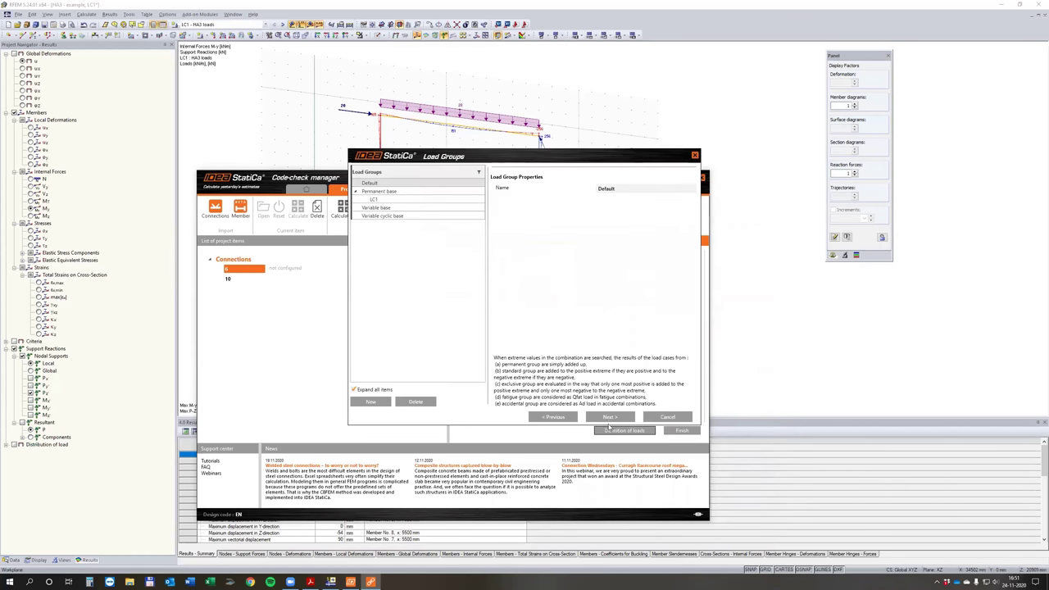
click(609, 418)
click(609, 417)
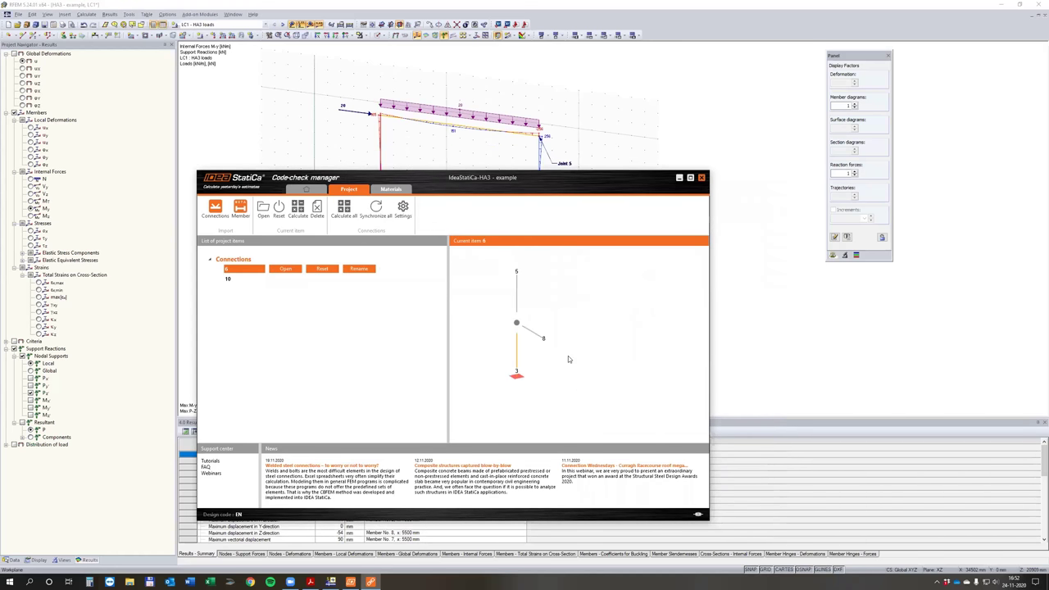
- Open connection 6 in IDEA StatiCa Connection and display its model as wireframe
click(237, 280)
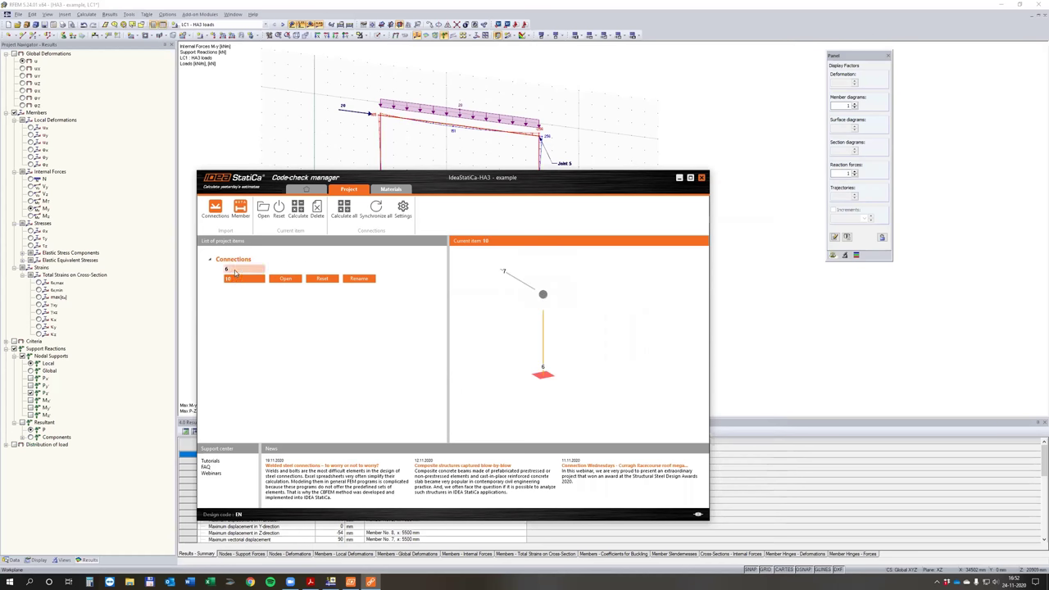
click(238, 270)
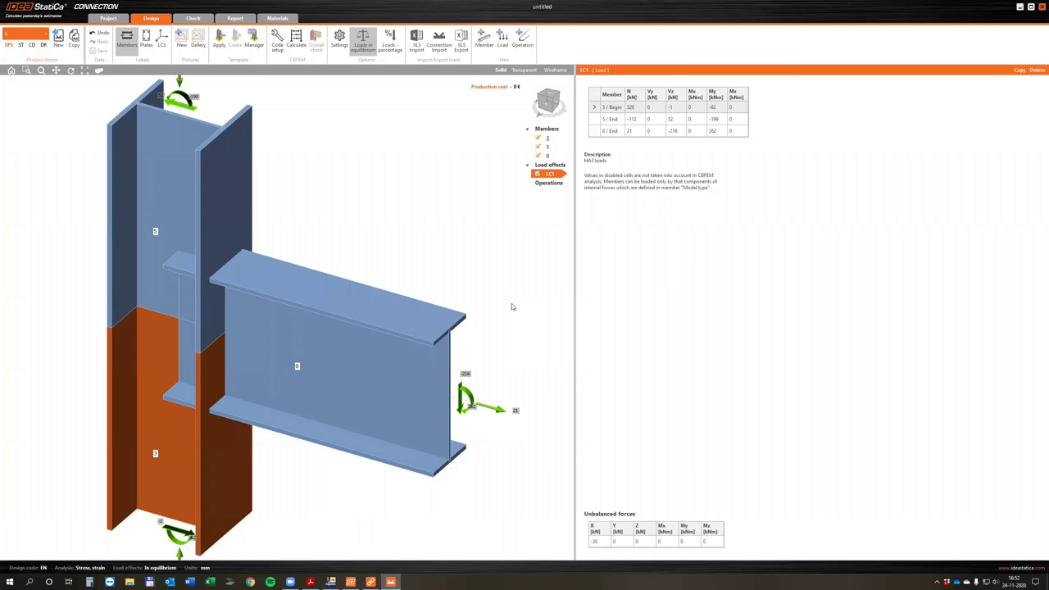
scroll(483, 291, down, 2)
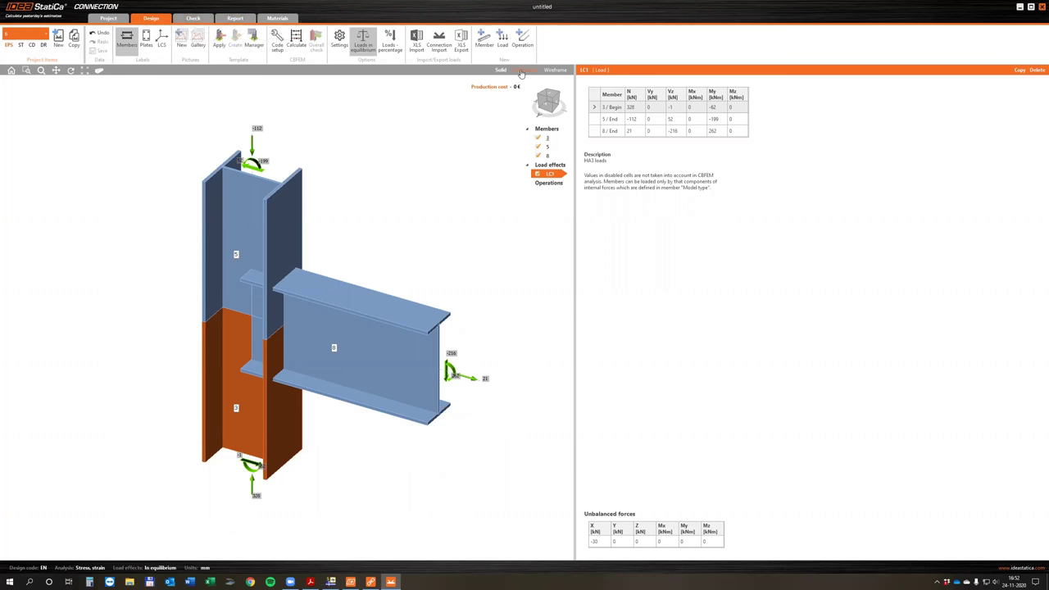
click(555, 70)
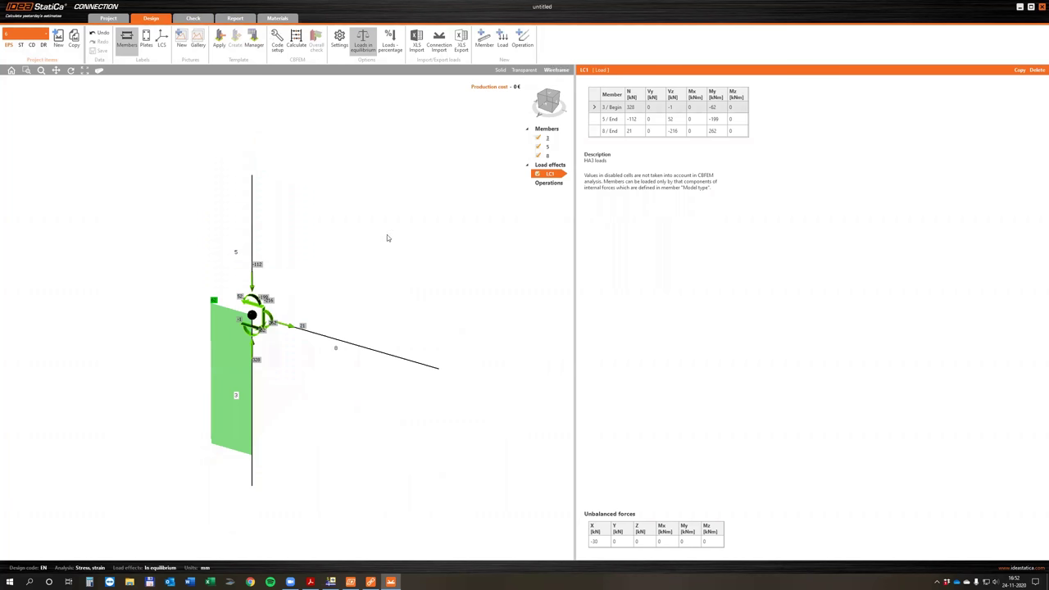
- Examine the LC1 force and moment arrows around the joint and compare them with the My values in the load table
scroll(211, 278, up, 5)
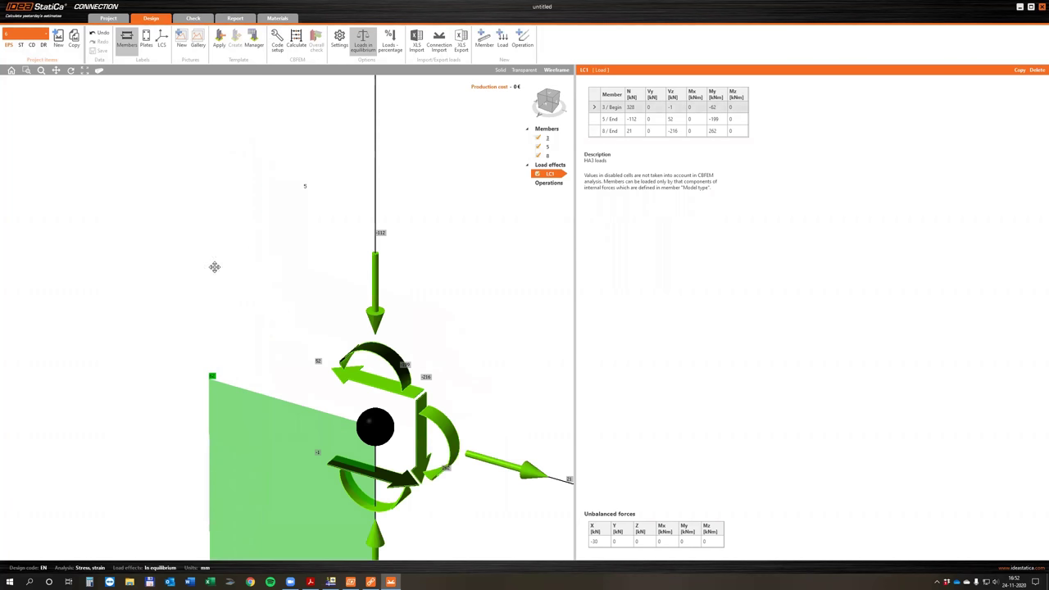
scroll(156, 246, down, 4)
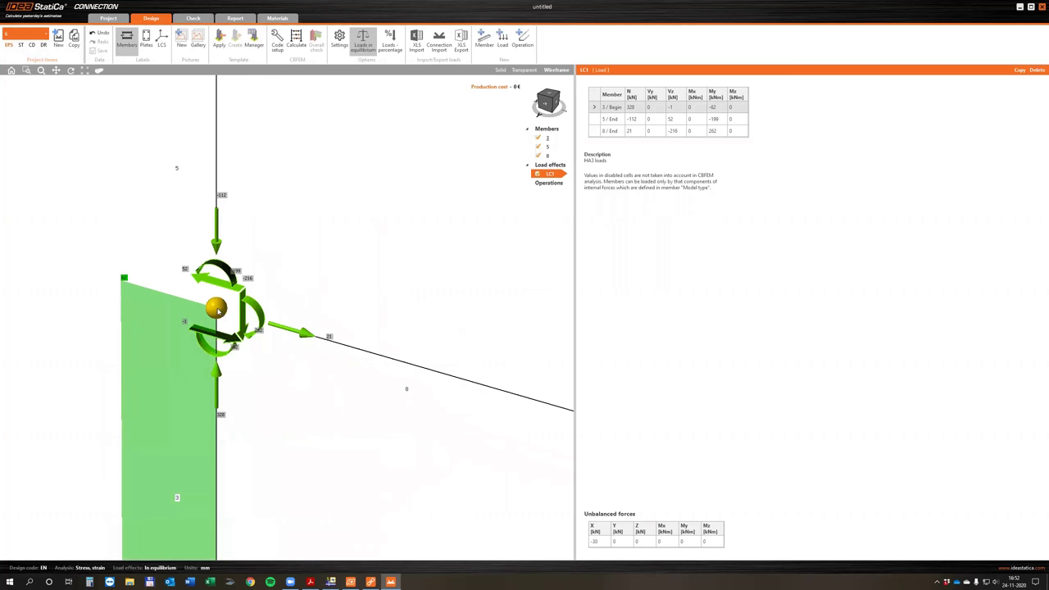
scroll(218, 310, down, 3)
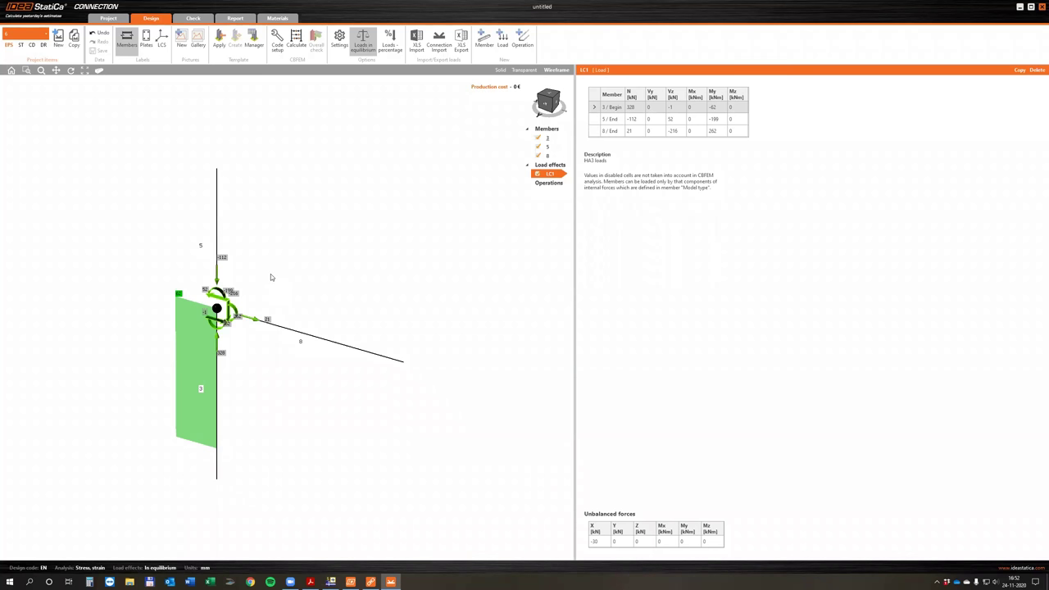
scroll(252, 327, up, 2)
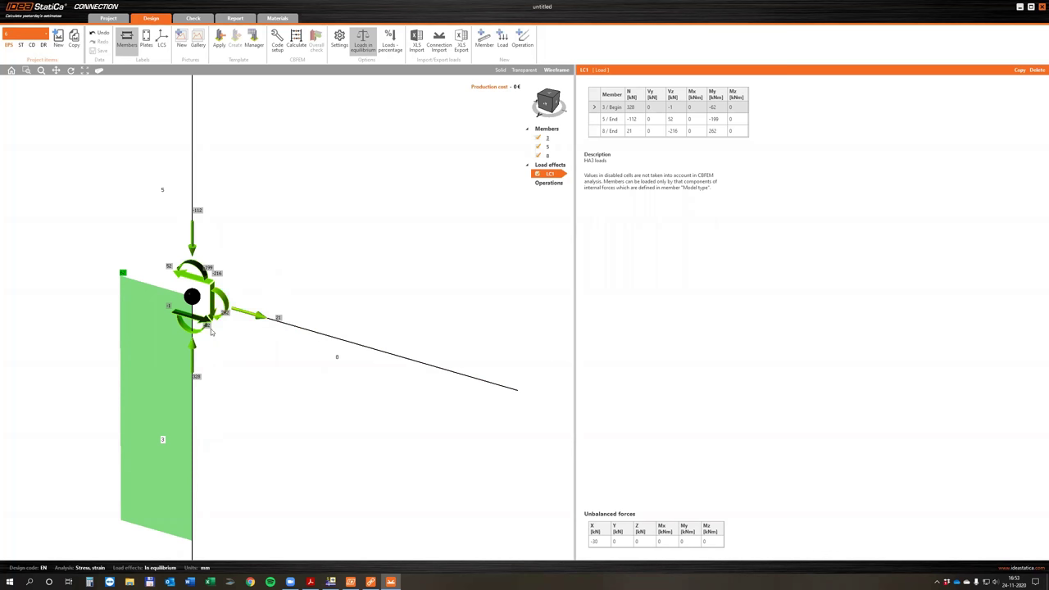
click(720, 116)
click(720, 133)
scroll(316, 281, down, 3)
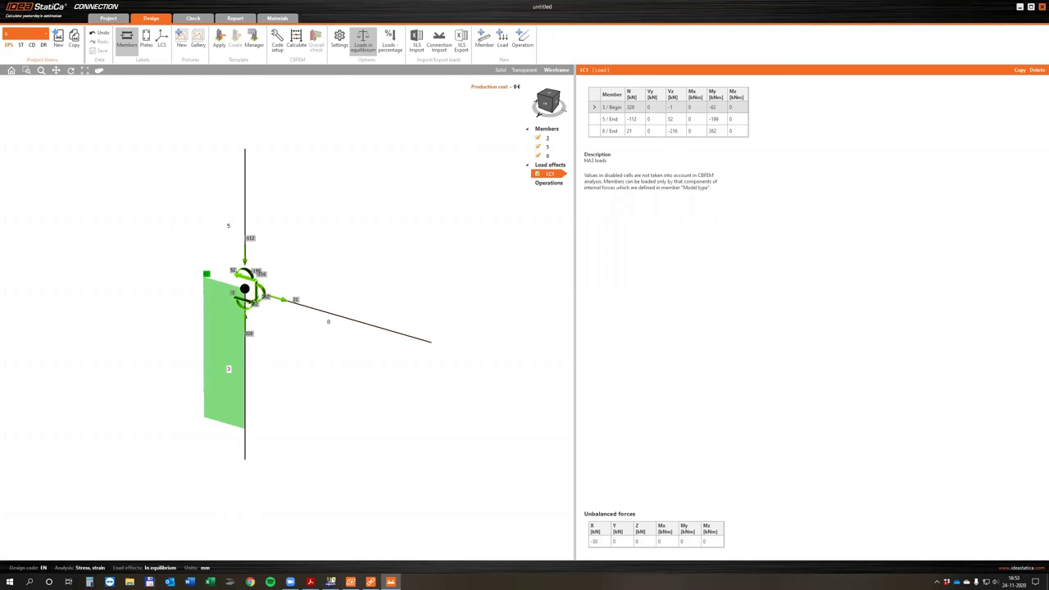
- Switch to RFEM and inspect the horizontal nodal load acting at Joint 7 as the source of the unbalanced force
key(alt+Tab)
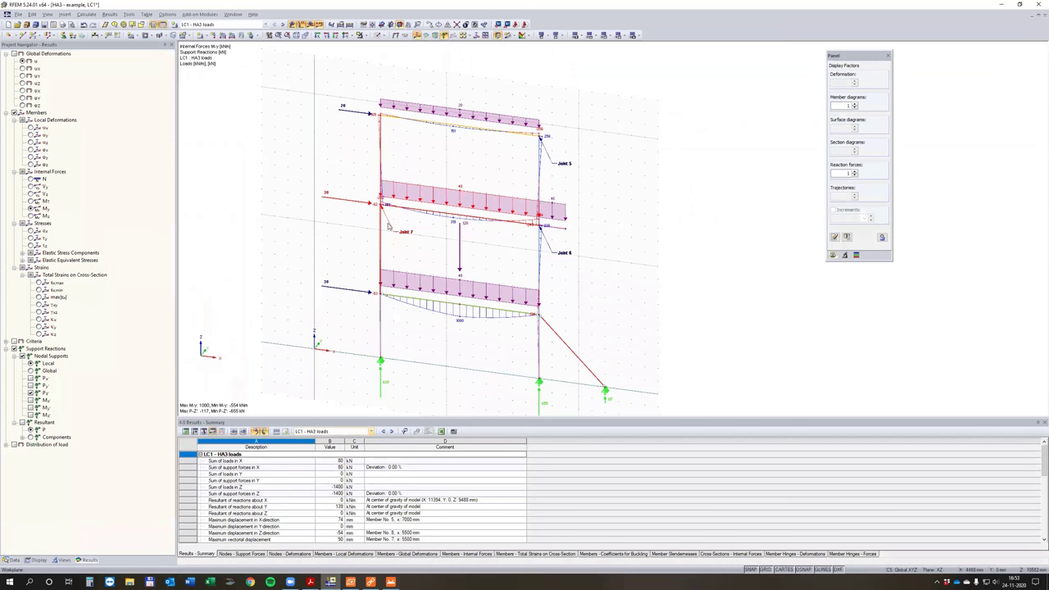
click(346, 205)
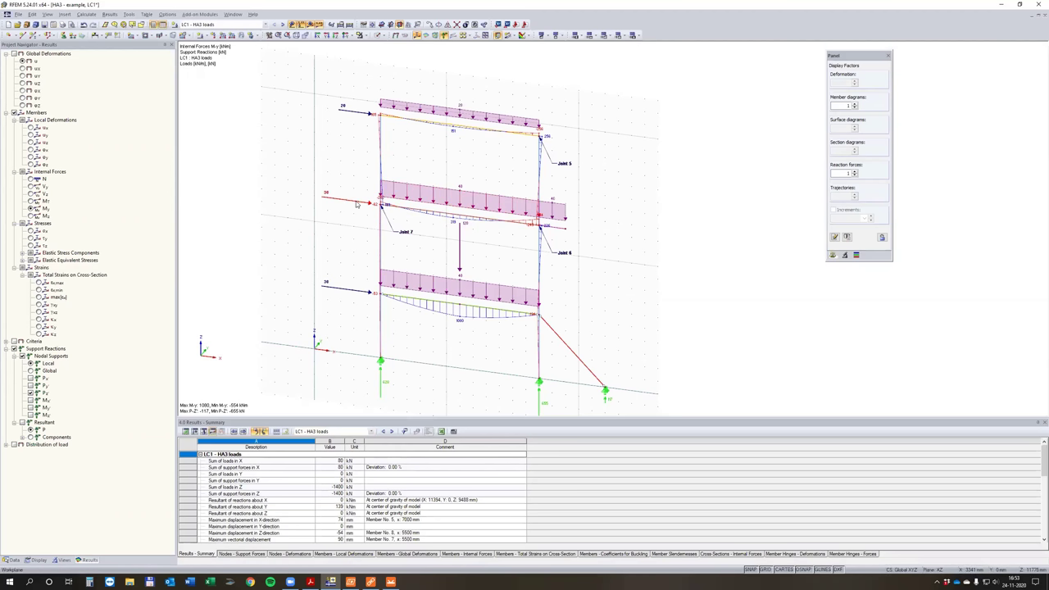
click(356, 205)
click(344, 202)
click(380, 212)
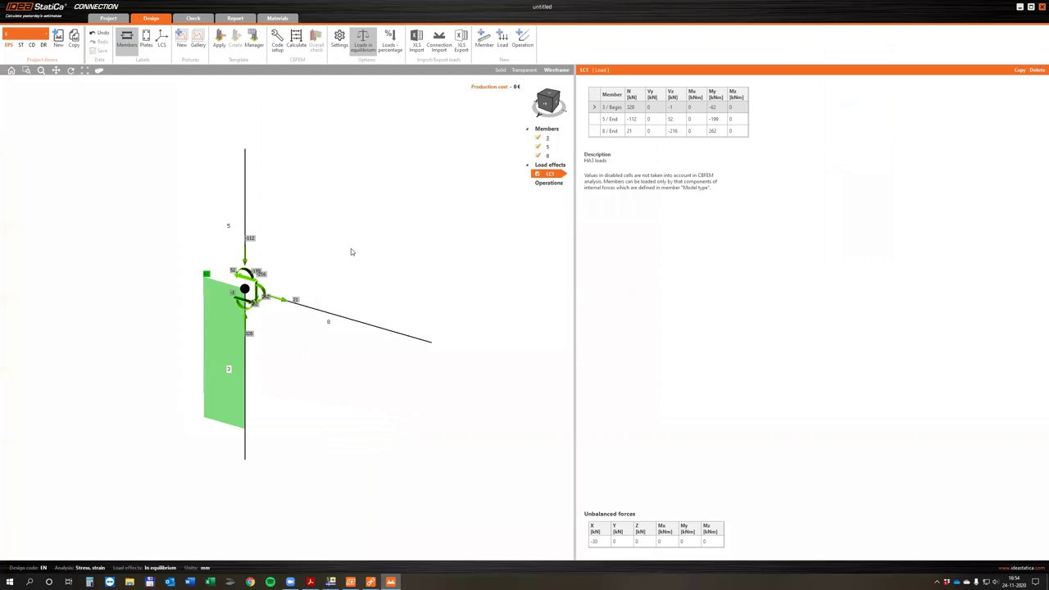
- Display the joint as transparent and deactivate the upper column, member 5
click(522, 70)
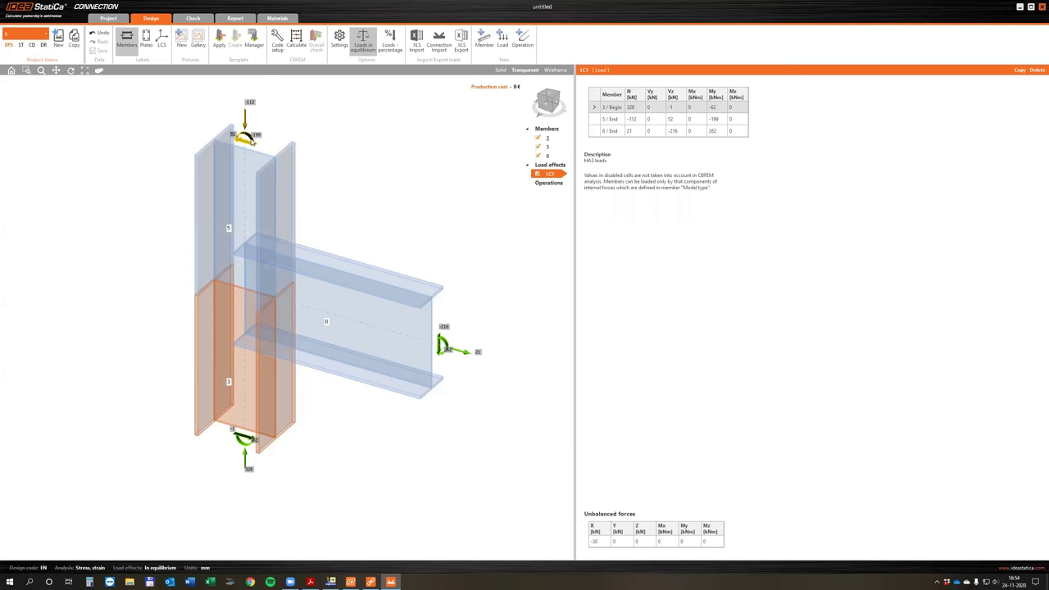
click(250, 185)
click(538, 146)
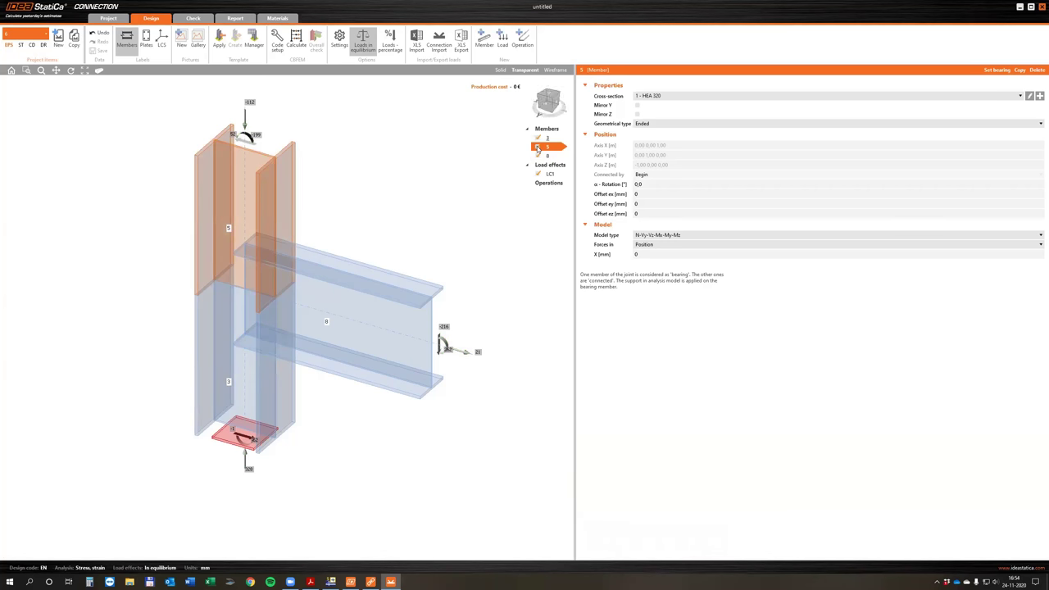
- Set the geometrical type of bearing member 3 to Continuous so the column runs through the joint
click(231, 313)
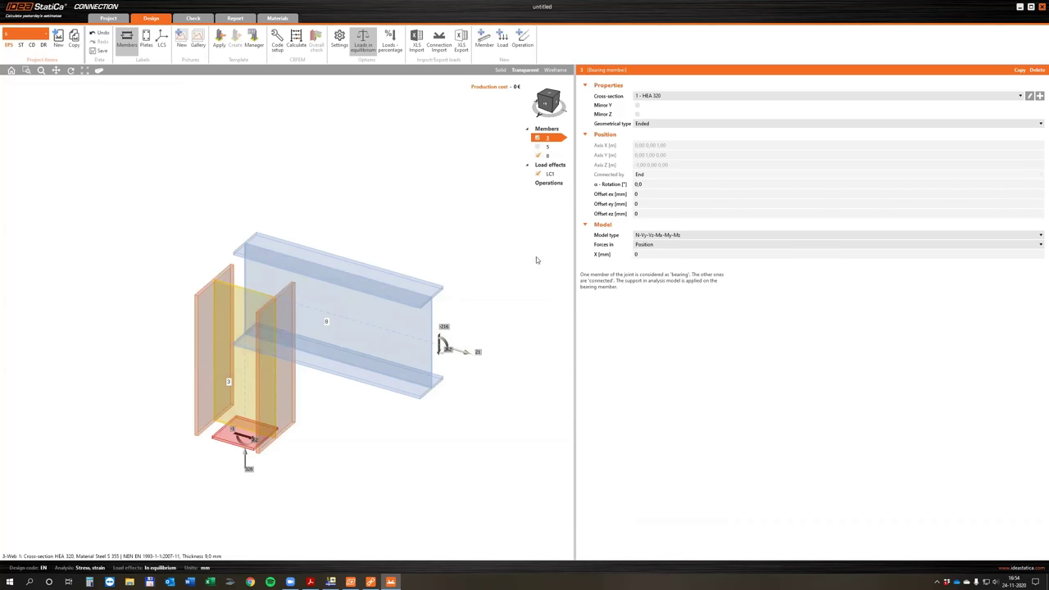
click(651, 124)
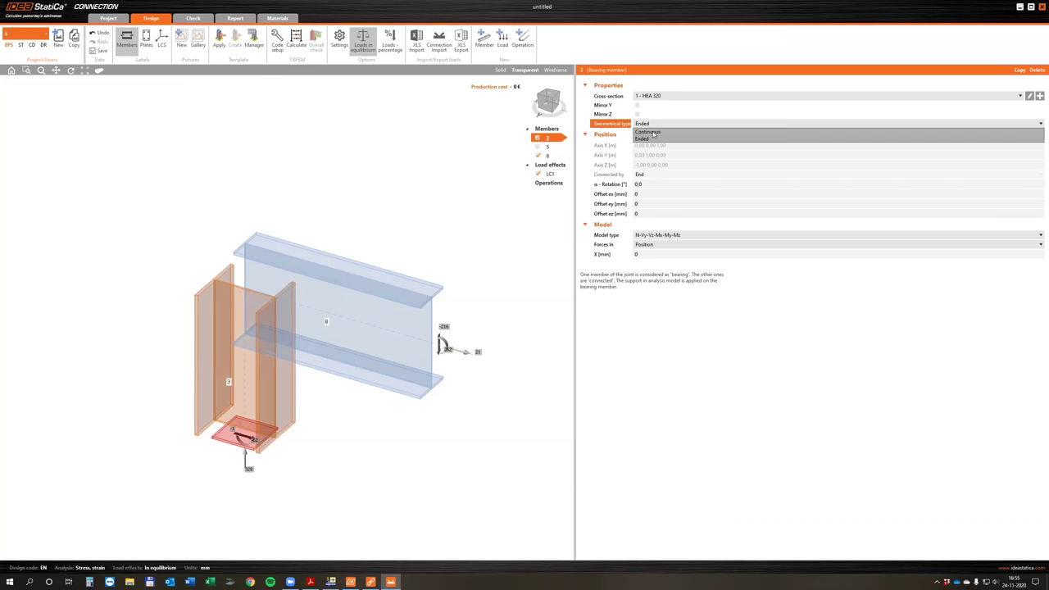
click(647, 132)
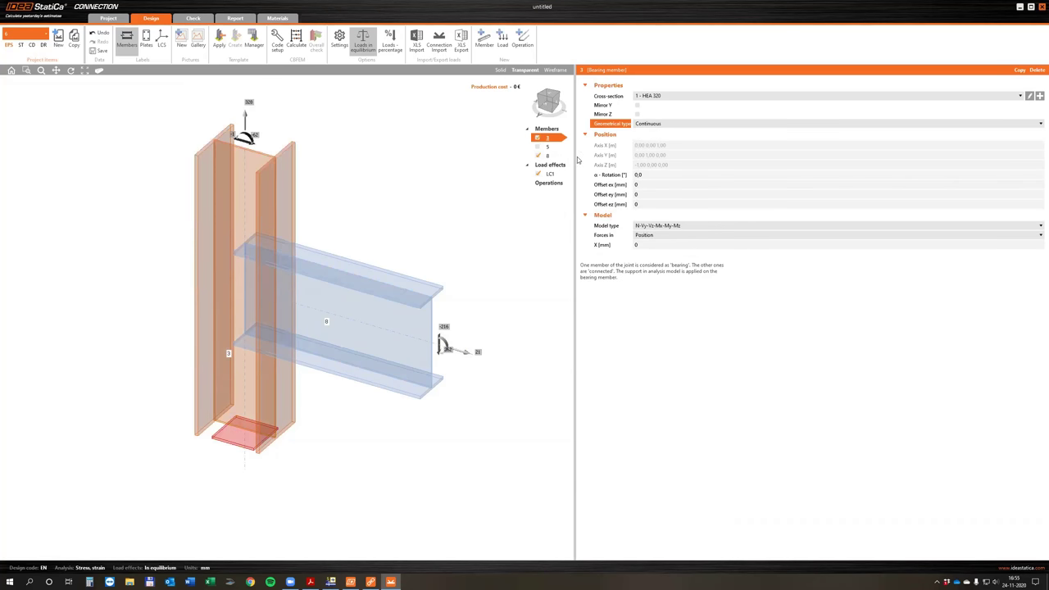
- In load effect LC1, set the member 3 end forces to N -112 kN, Vz 52 kN and My -199 kNm
click(556, 174)
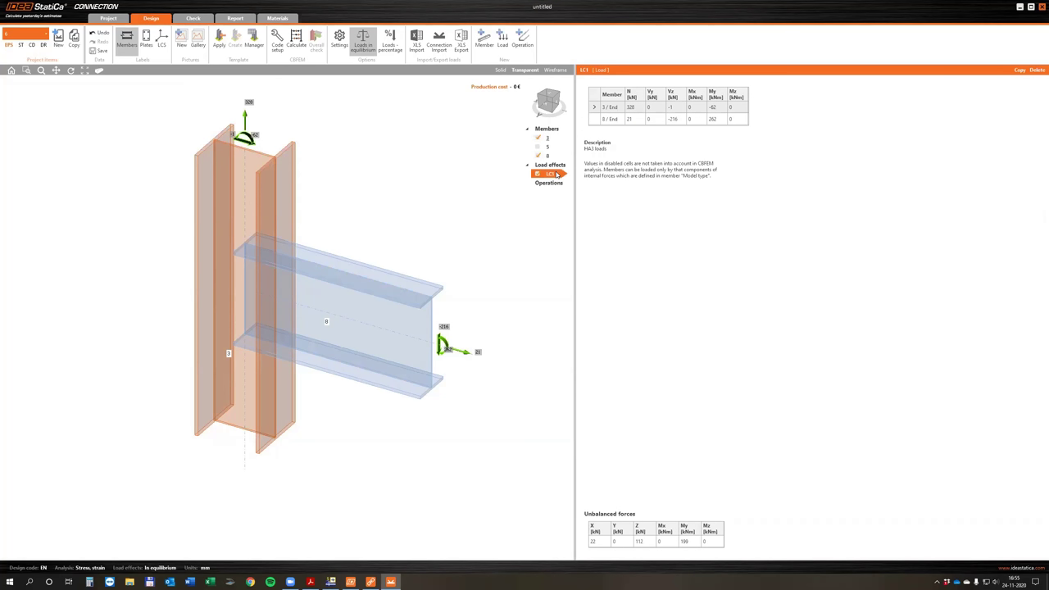
click(642, 107)
double_click(640, 106)
text(4)
key(Tab)
key(Tab)
text(52)
key(Tab)
click(725, 110)
text(199)
key(Tab)
- Examine the edited LC1 loads in wireframe and the bearing member's support in transparent and solid views
click(562, 73)
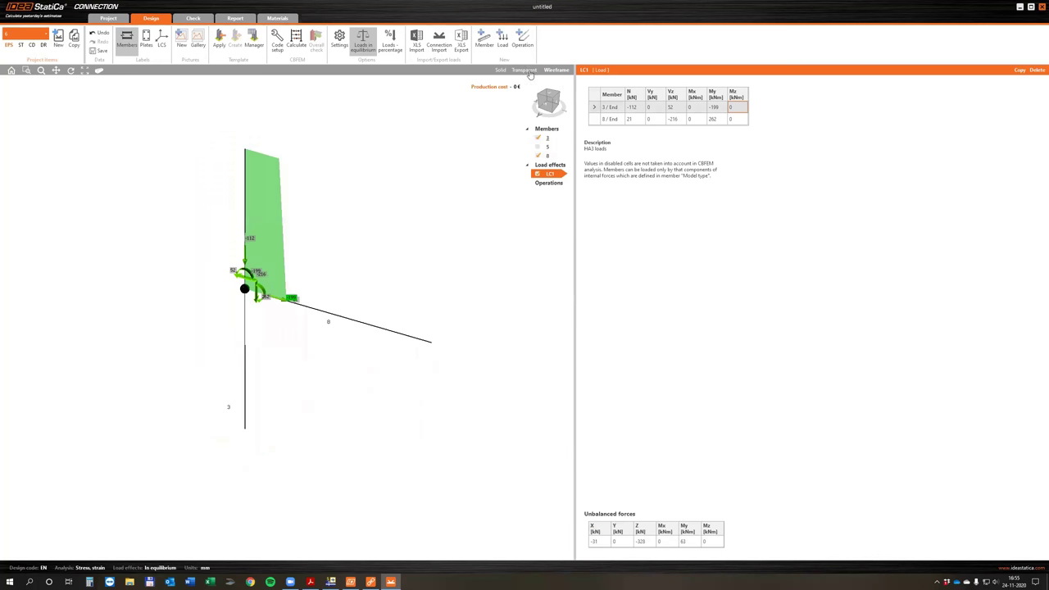
click(524, 71)
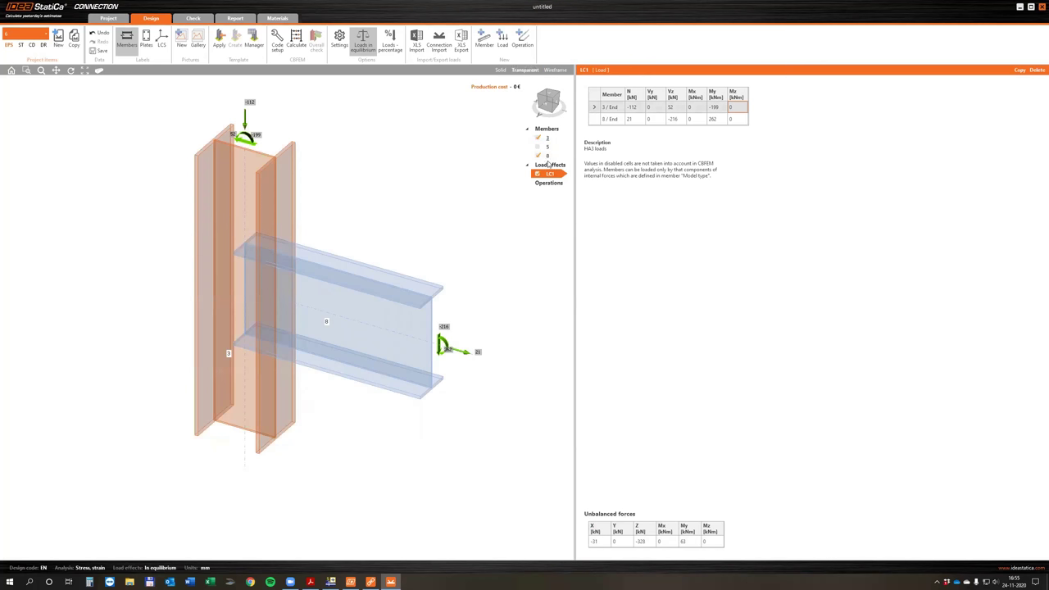
click(237, 444)
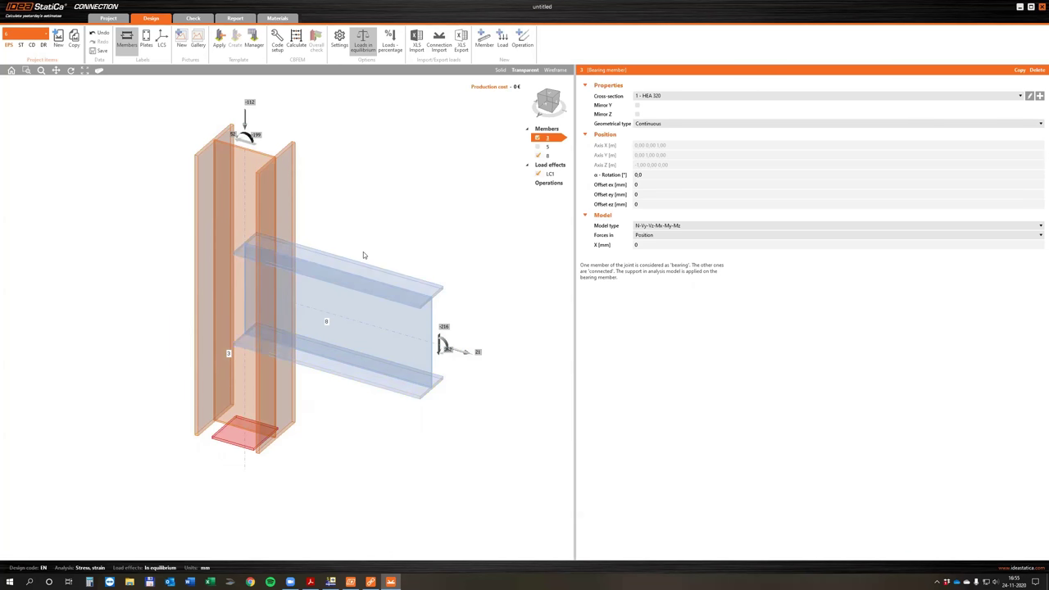
scroll(353, 248, up, 1)
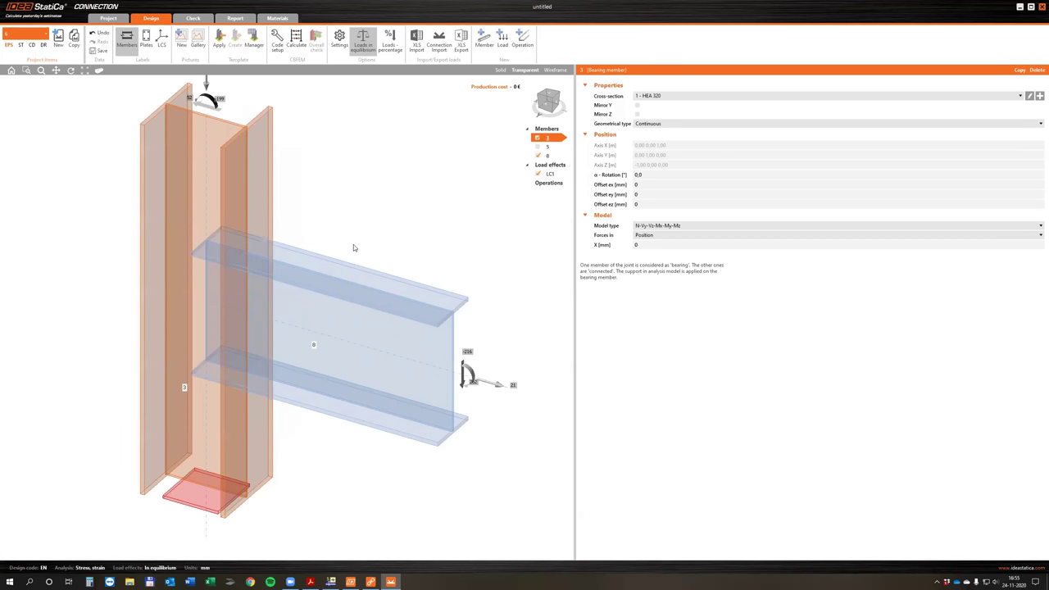
scroll(354, 248, down, 1)
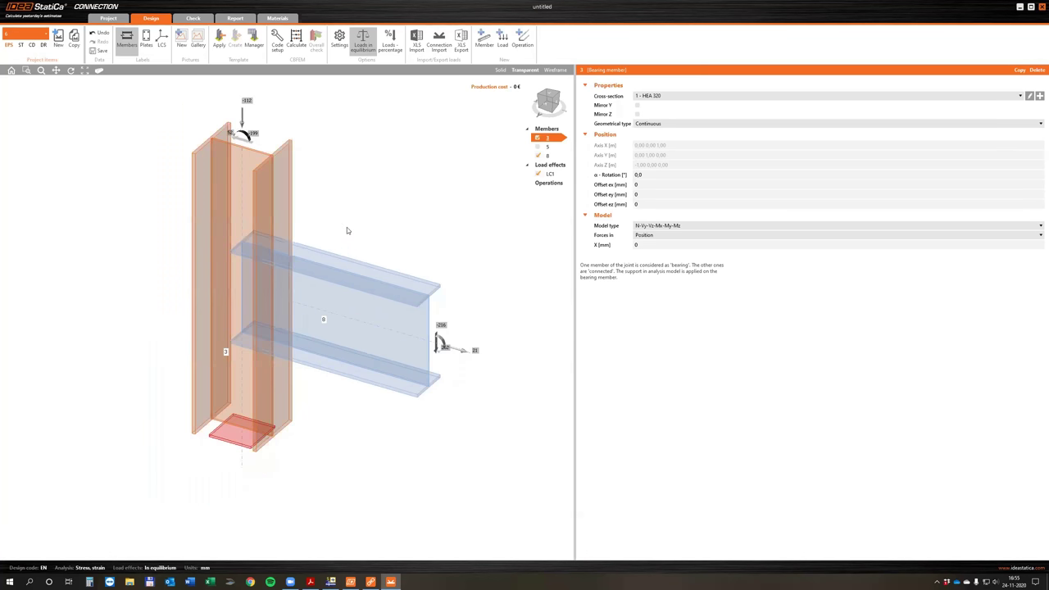
click(500, 69)
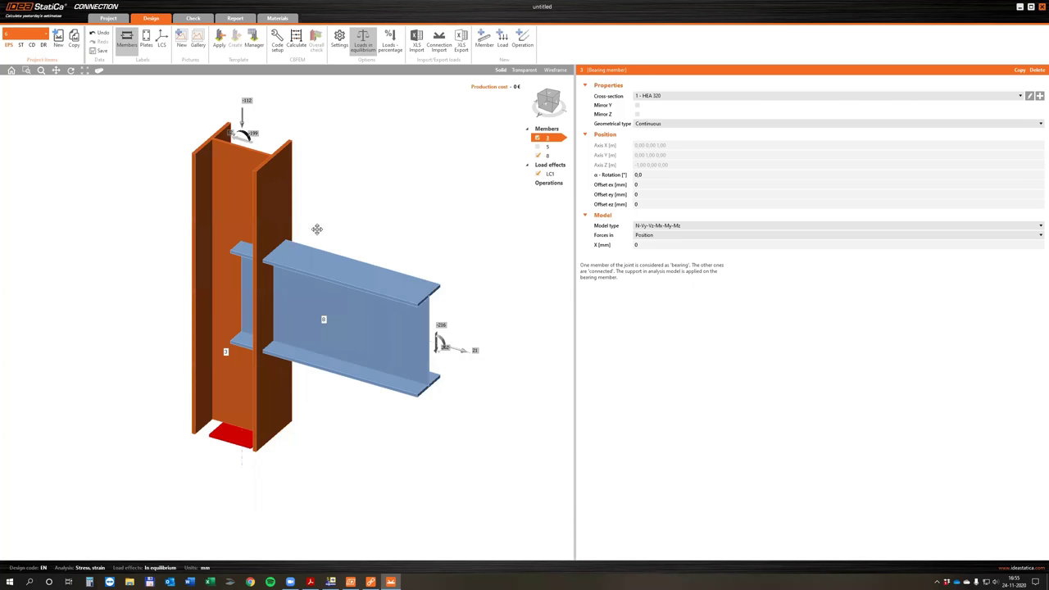
middle_drag(319, 164, 340, 232)
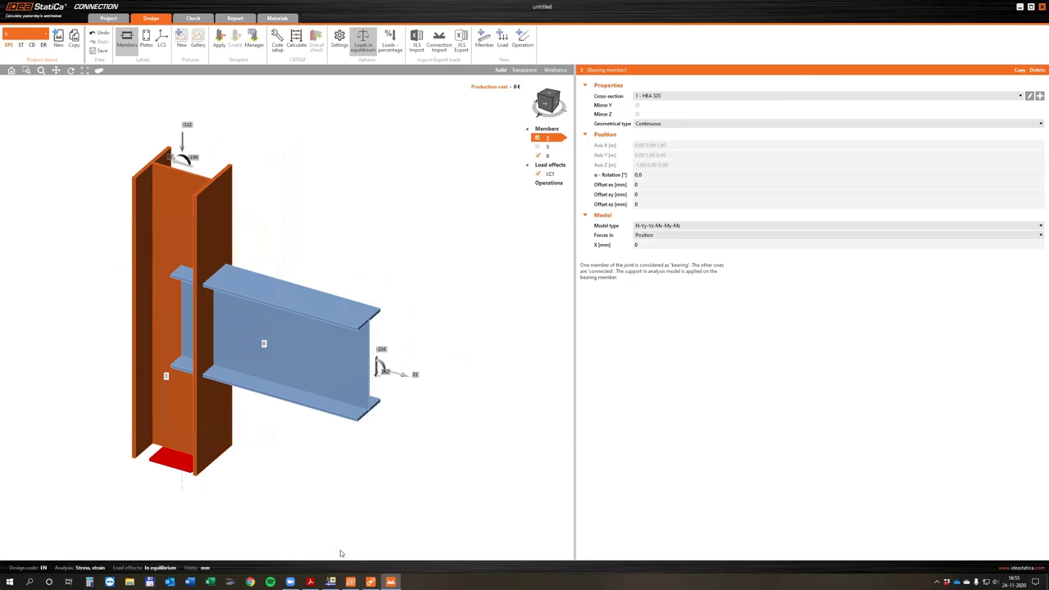
- Switch to RFEM and inspect the My diagram around Joint 7 with a larger member diagram display factor
click(323, 579)
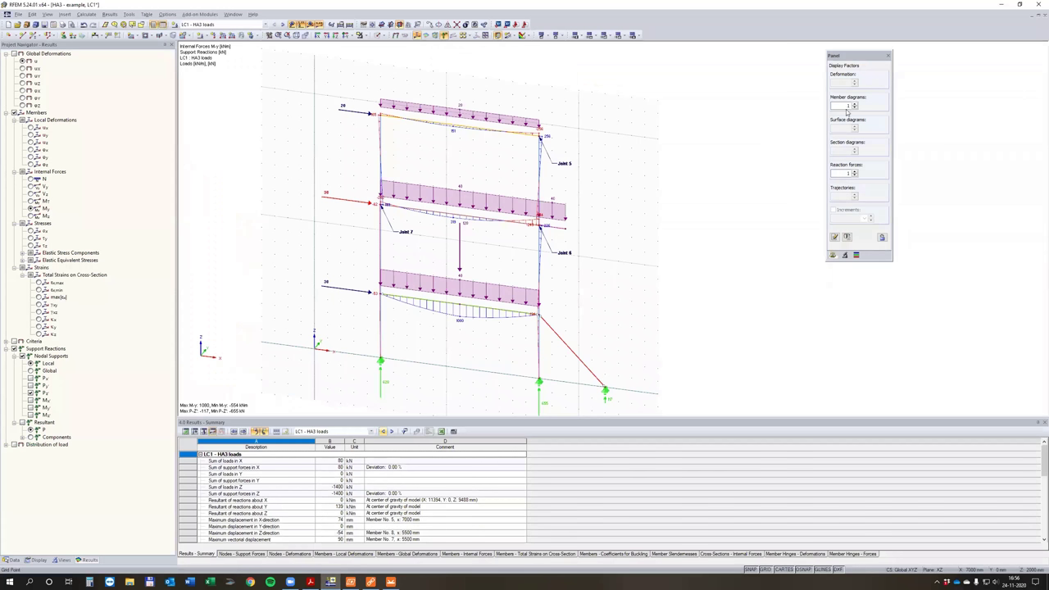
click(855, 104)
scroll(430, 210, up, 5)
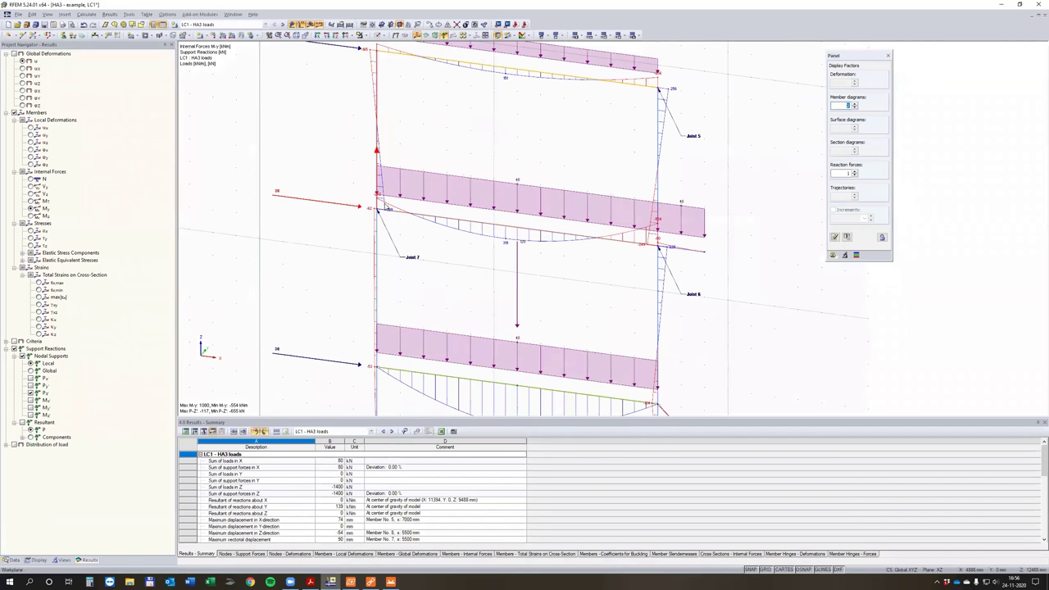
scroll(404, 213, up, 1)
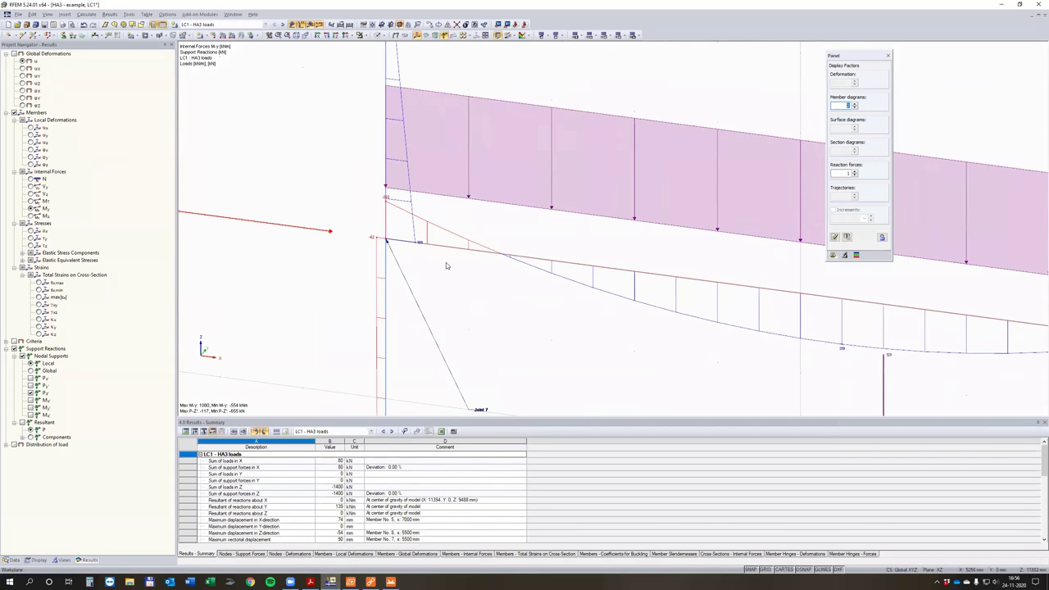
scroll(446, 266, down, 2)
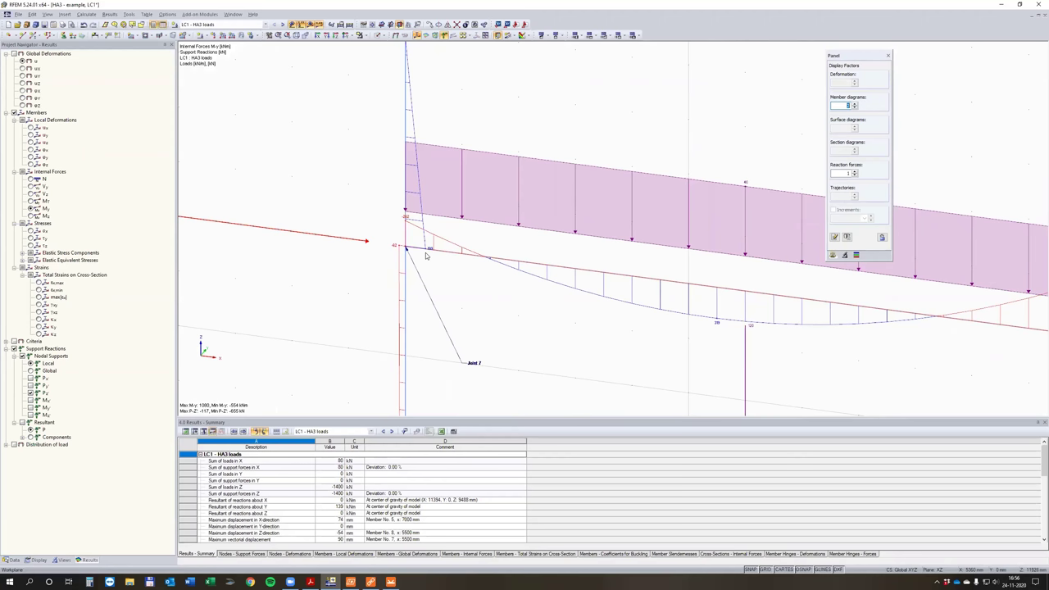
scroll(425, 256, down, 1)
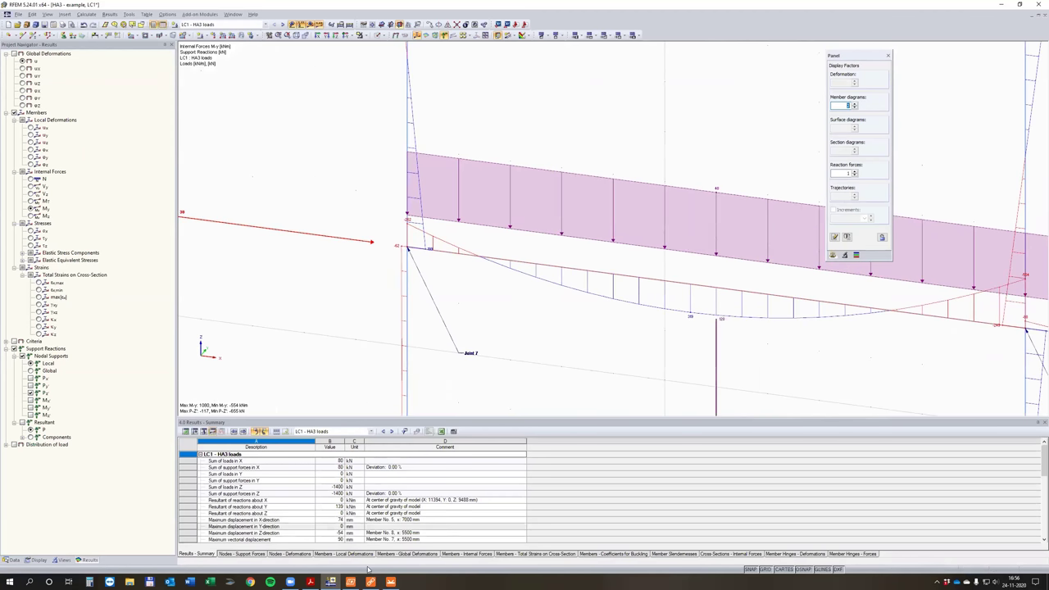
- Return to IDEA StatiCa Connection and connect beam member 8 to column member 3 using the bolted end plate design with wideners
key(alt+Tab)
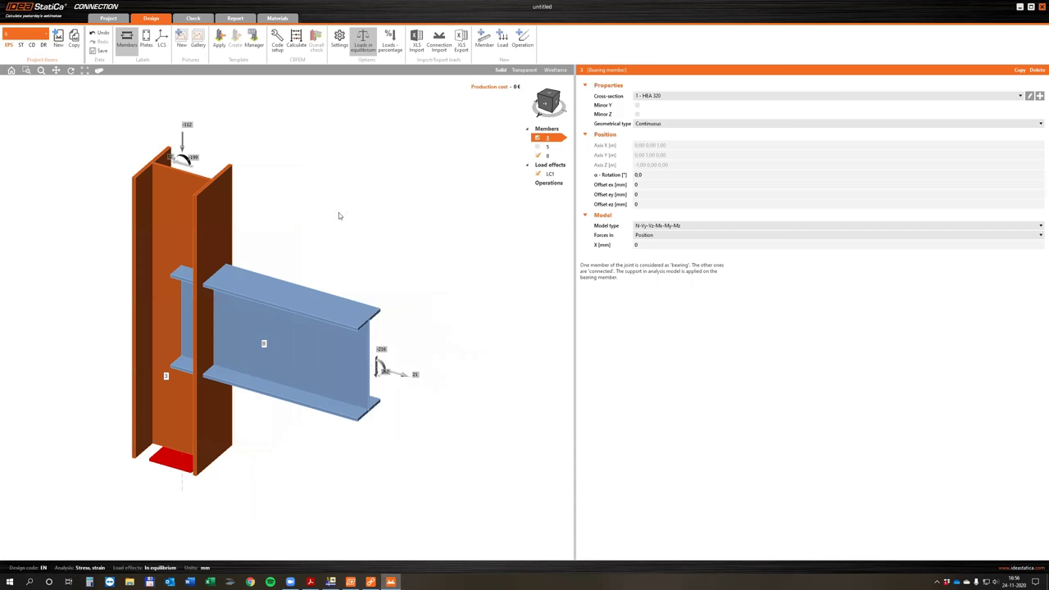
right_click(301, 358)
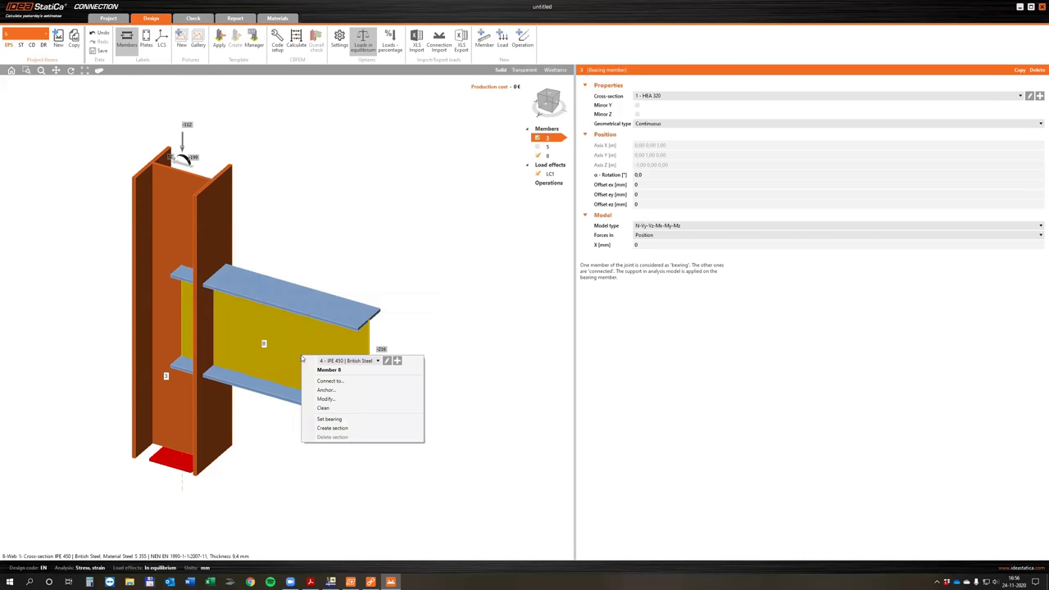
click(343, 380)
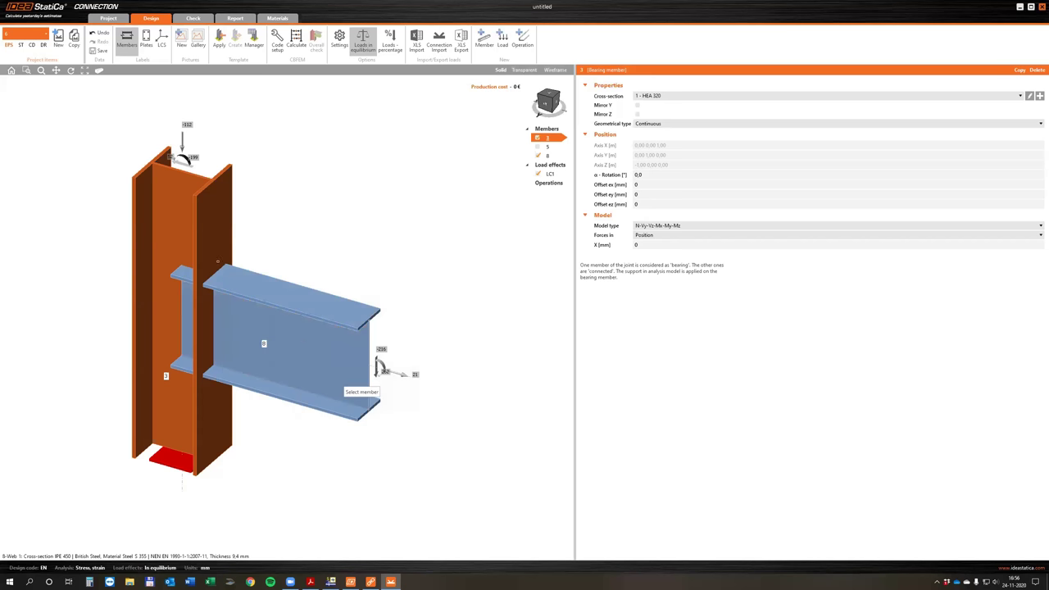
click(197, 235)
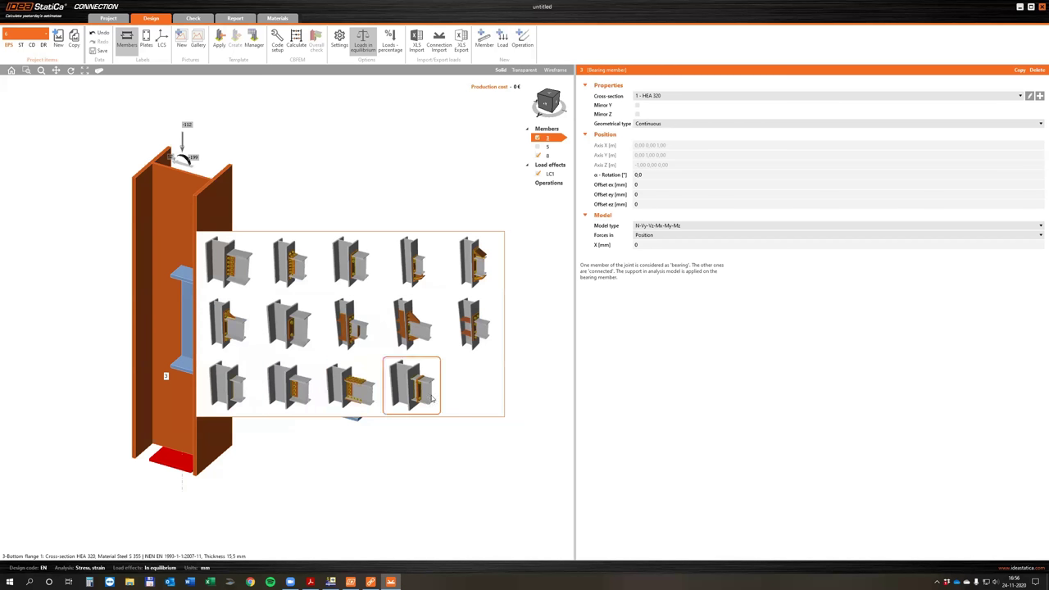
click(246, 329)
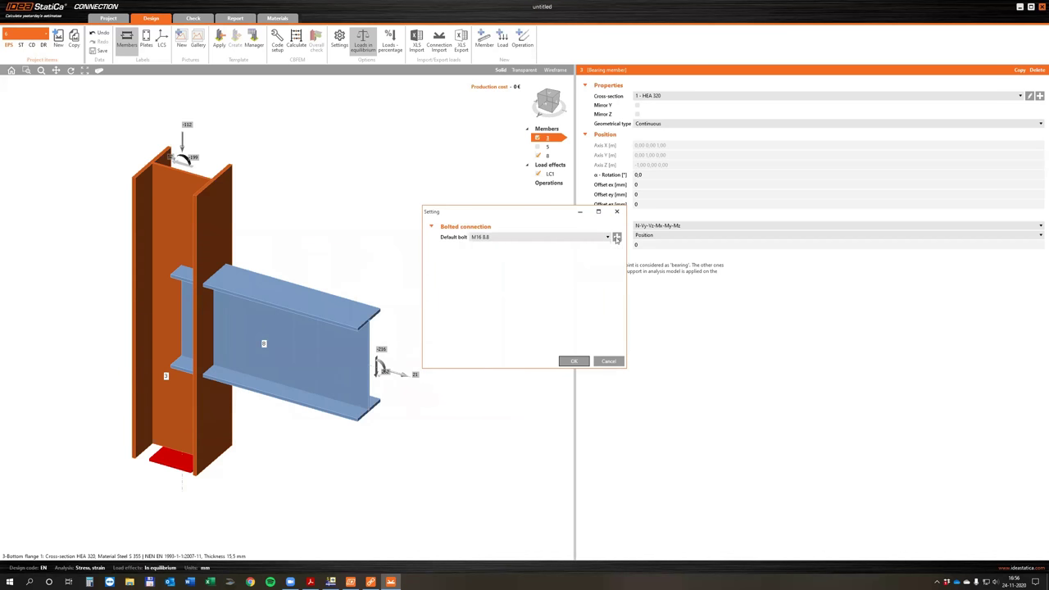
- Set the default bolt assembly for the new connection to M20 8.8 and create the connection
click(617, 238)
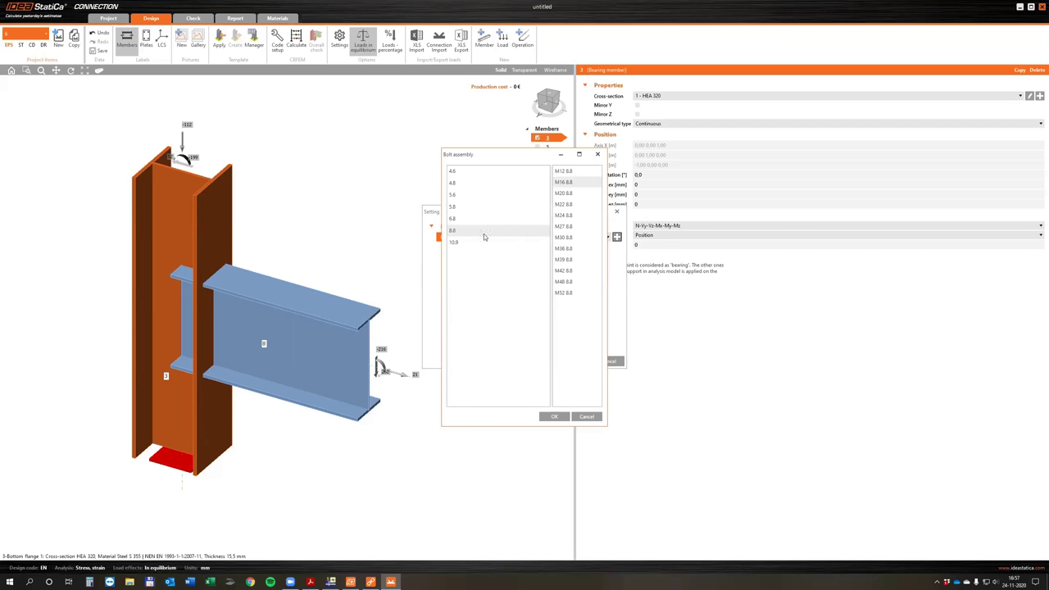
click(567, 194)
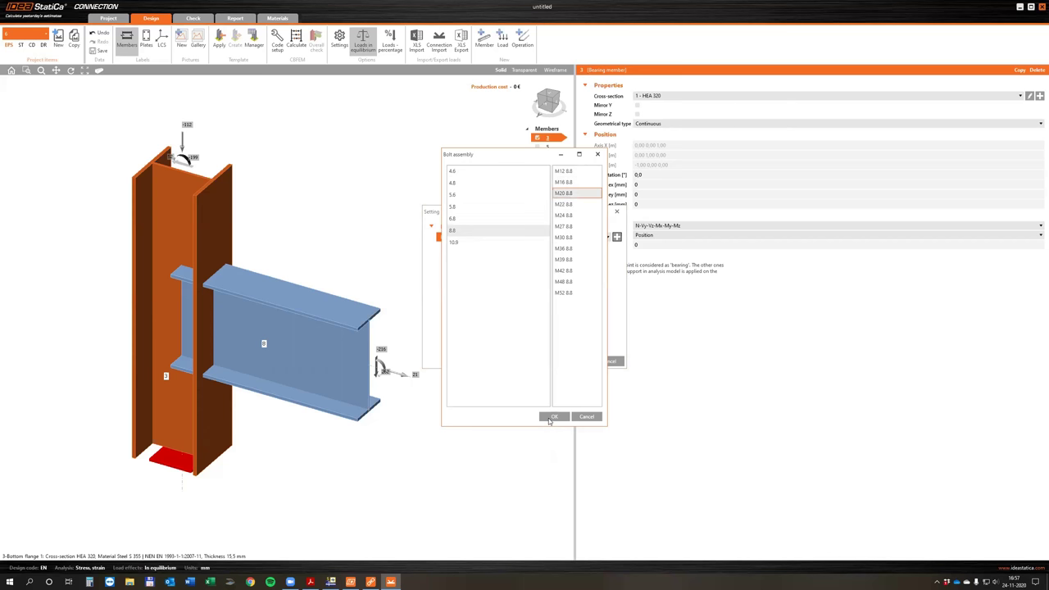
click(554, 416)
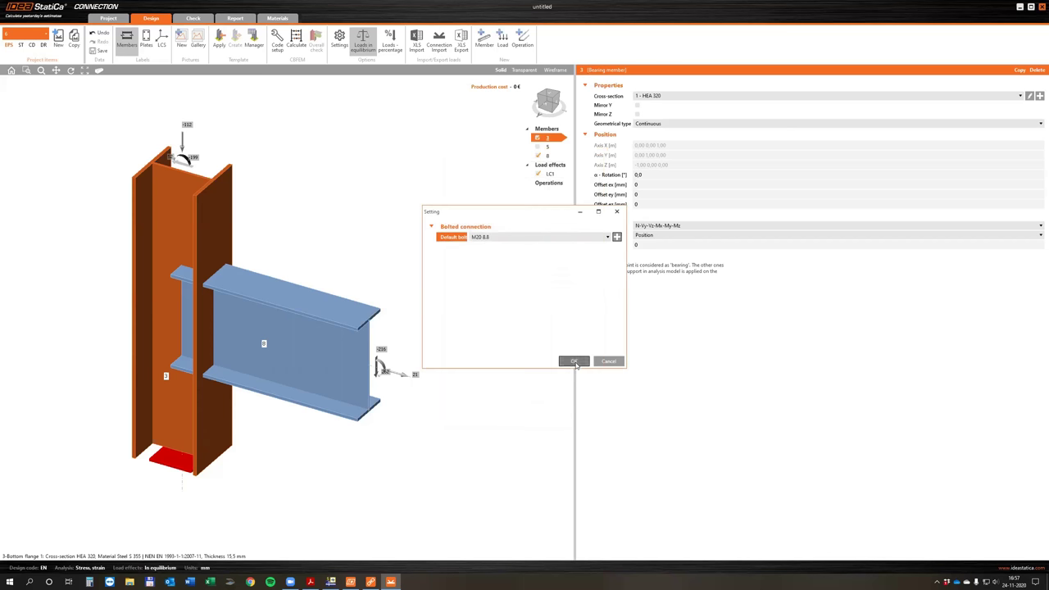
key(Return)
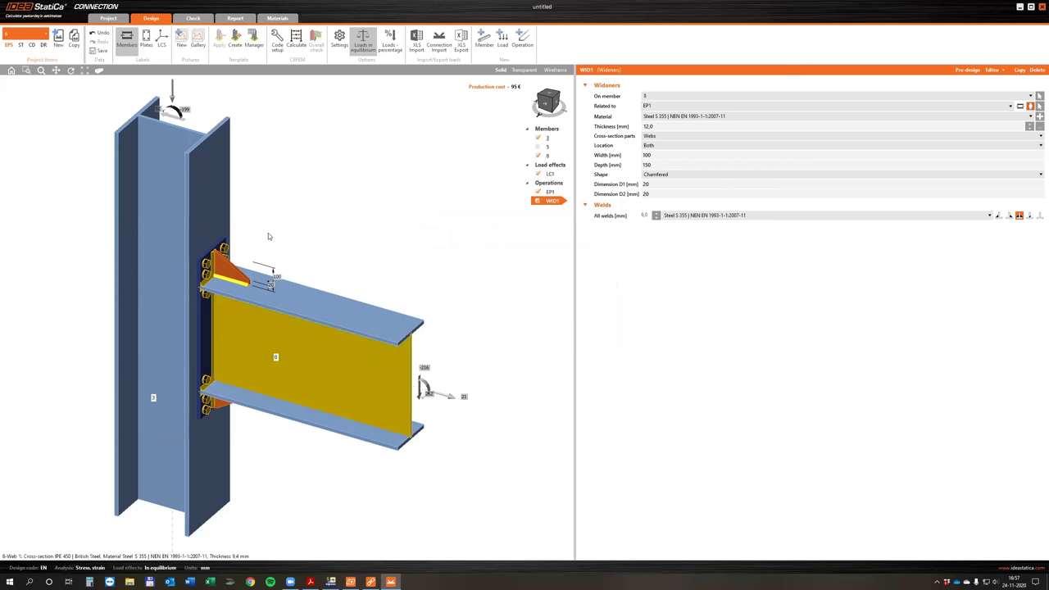
- Set the thickness of end plate EP1 between beam 8 and the column to 20 mm
scroll(275, 245, down, 2)
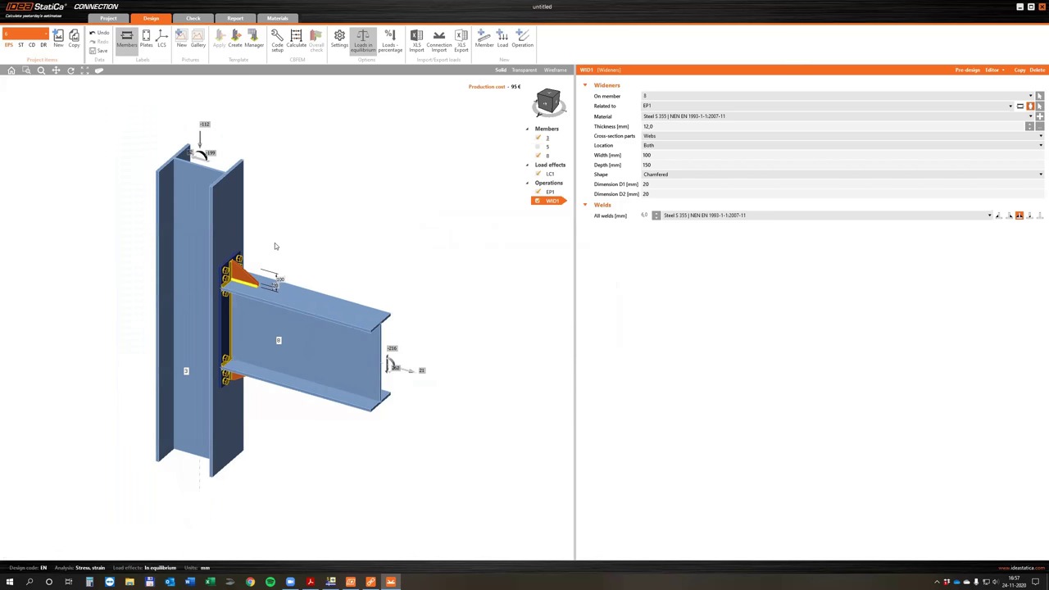
scroll(275, 243, up, 2)
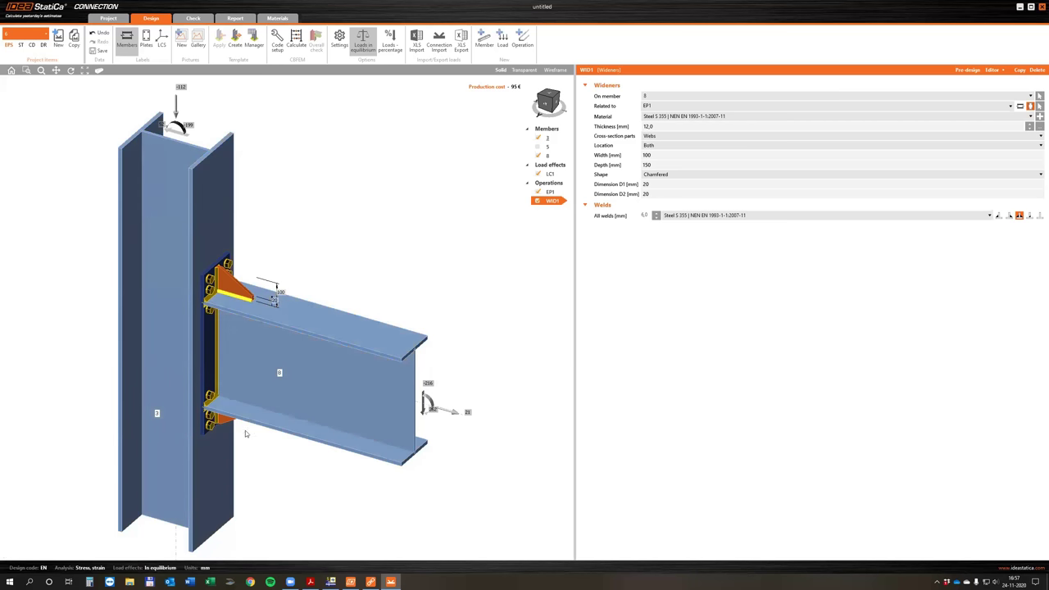
right_drag(245, 431, 199, 280)
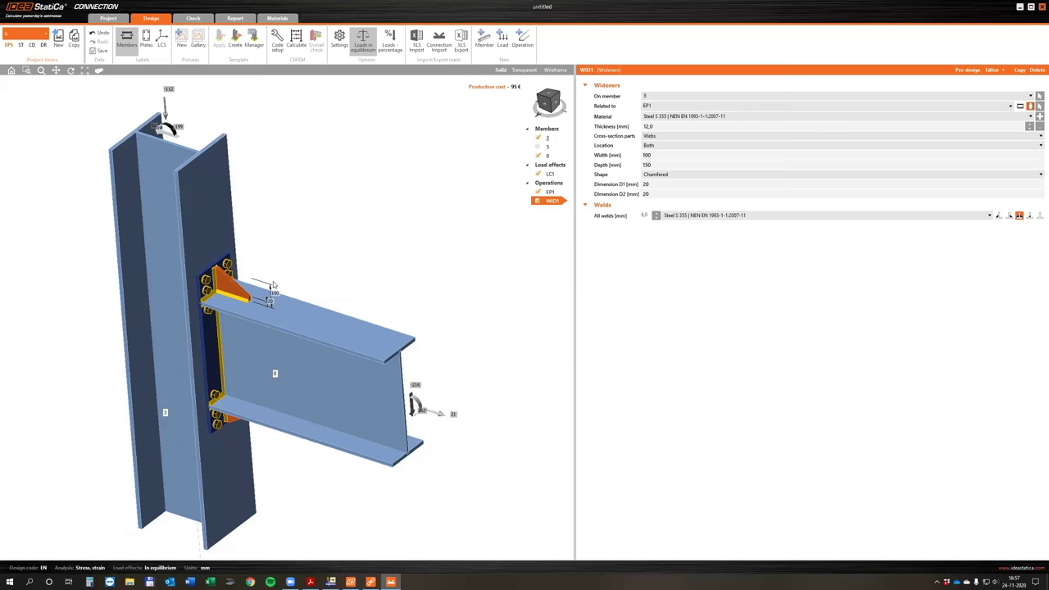
mouse_move(272, 272)
right_down()
mouse_move(283, 252)
mouse_move(269, 272)
right_up()
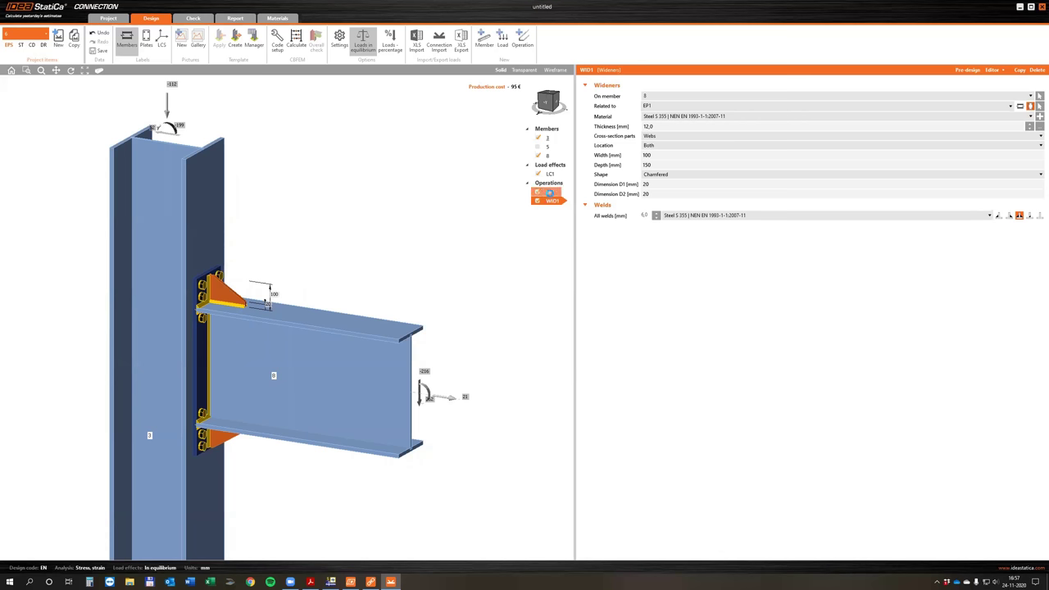
click(550, 192)
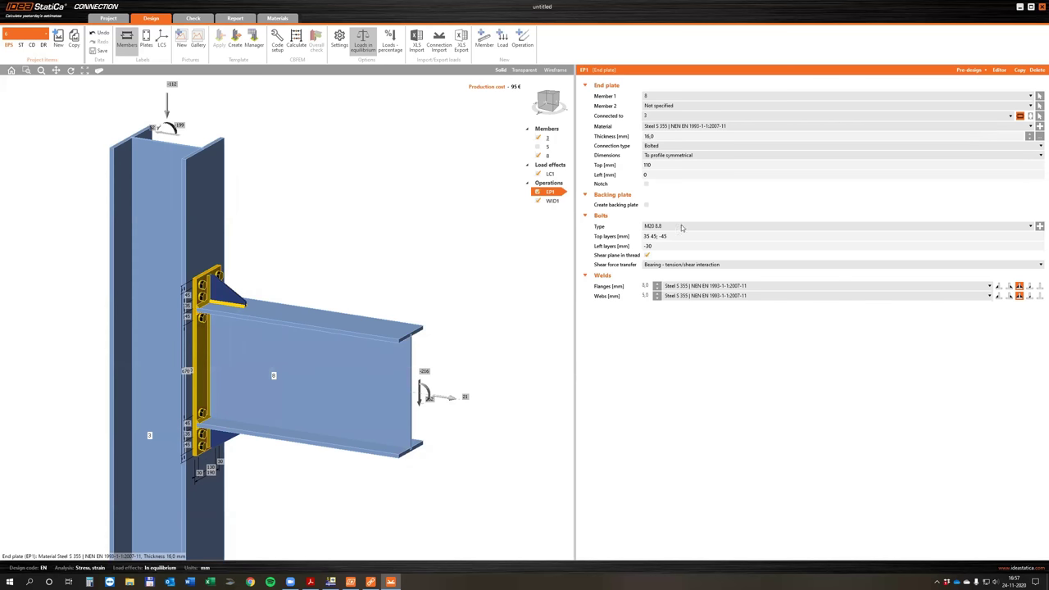
click(662, 165)
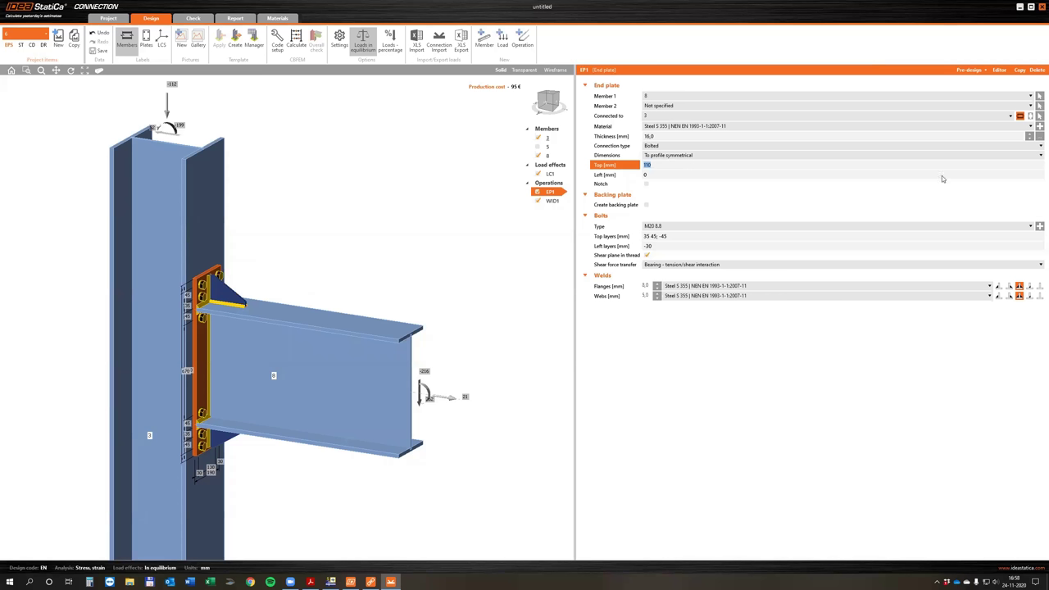
click(640, 140)
key(ctrl+a)
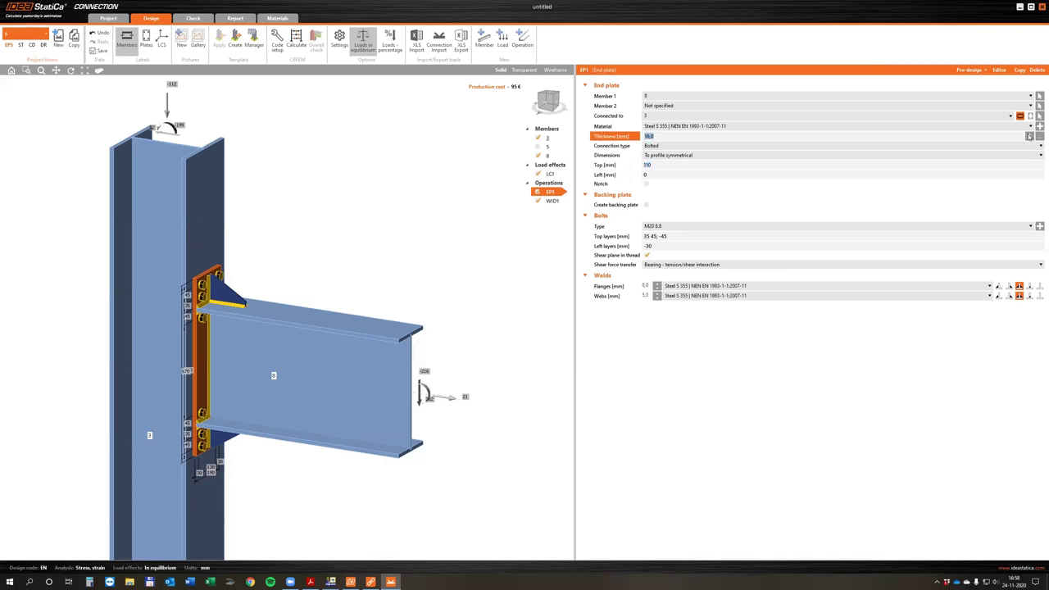
text(20)
key(Return)
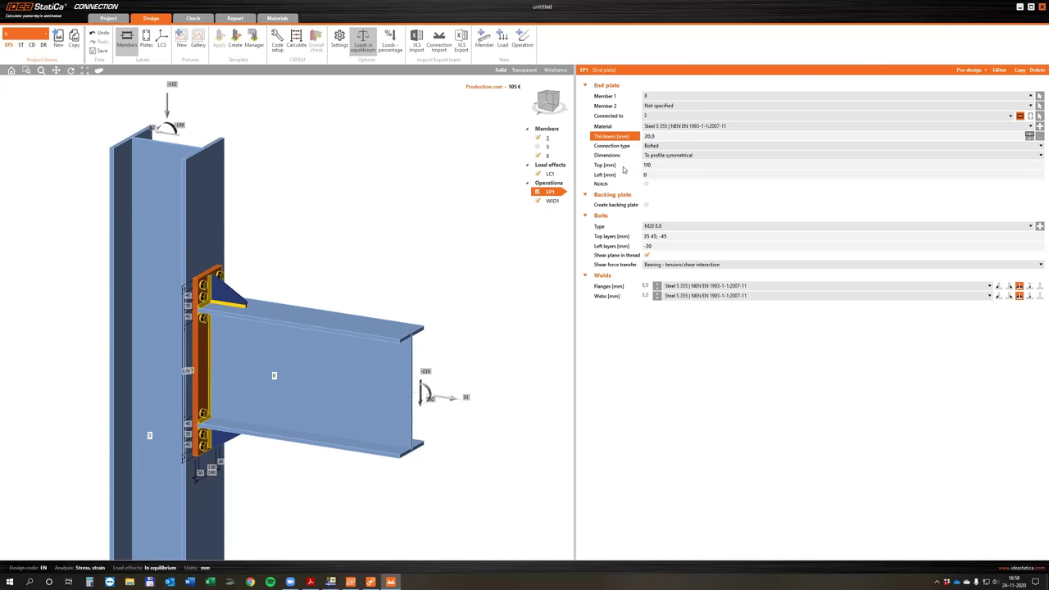
click(682, 148)
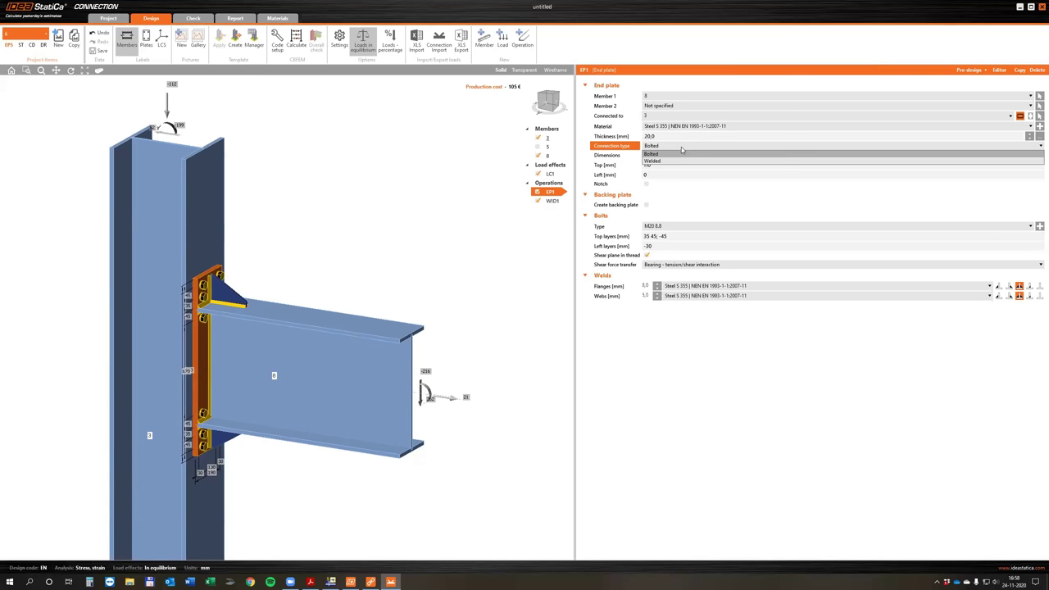
click(677, 154)
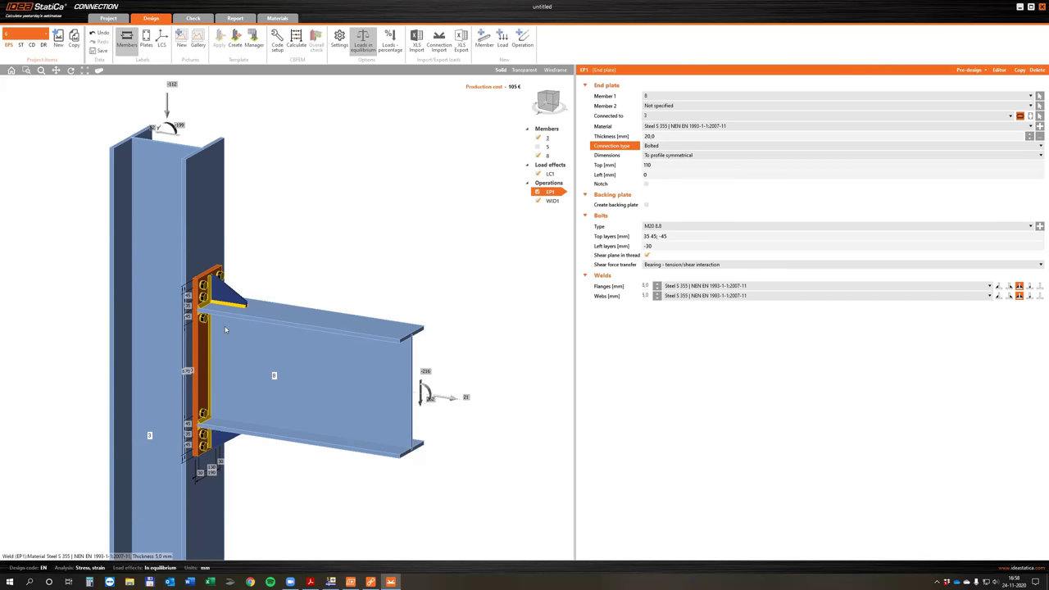
click(669, 156)
key(Escape)
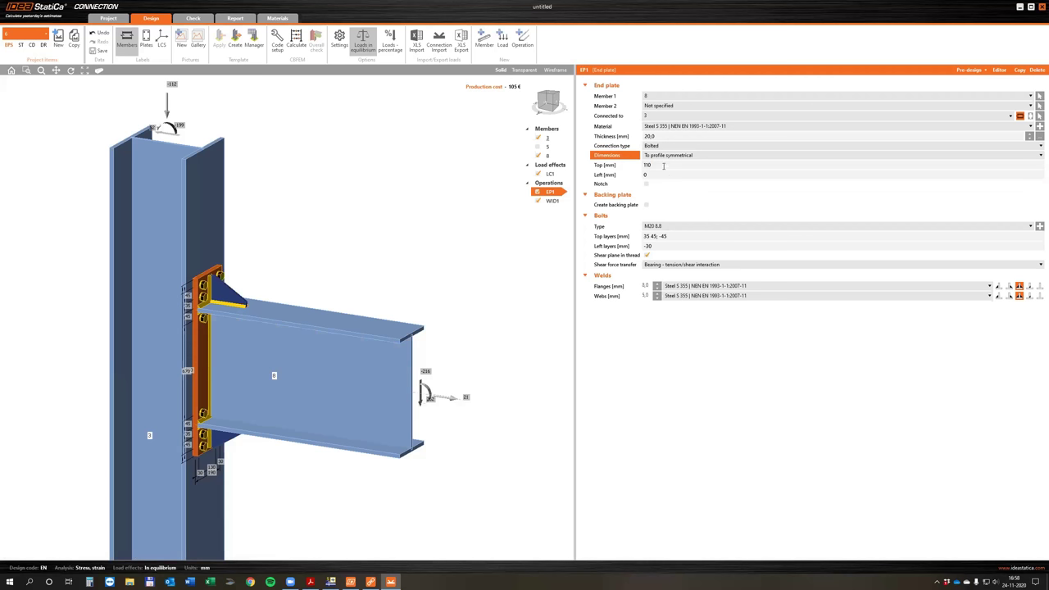
- Try top dimensions of 160 mm and 200 mm for end plate EP1
click(665, 166)
text(160)
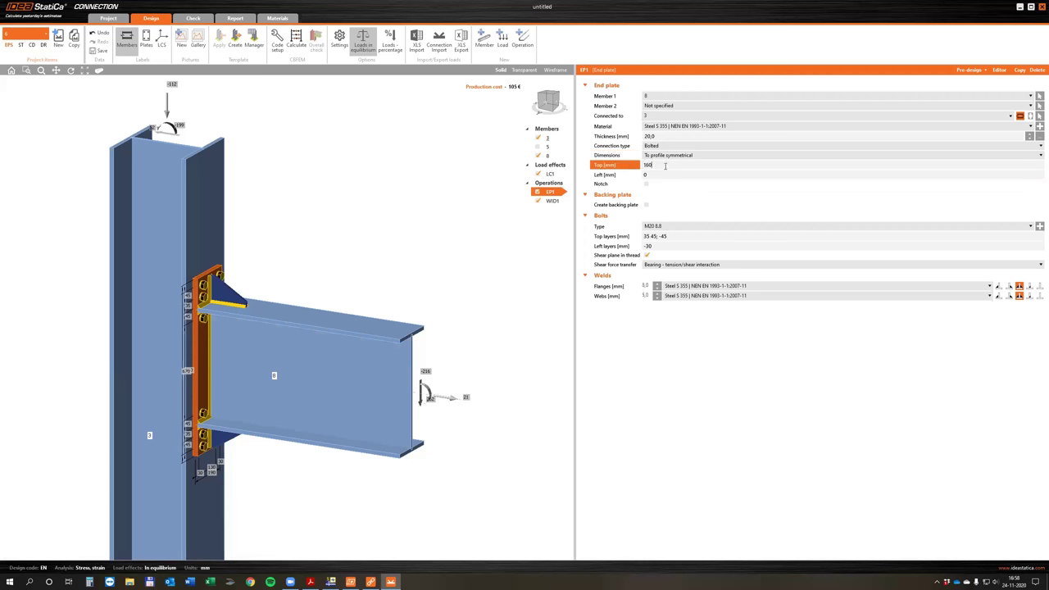
key(Tab)
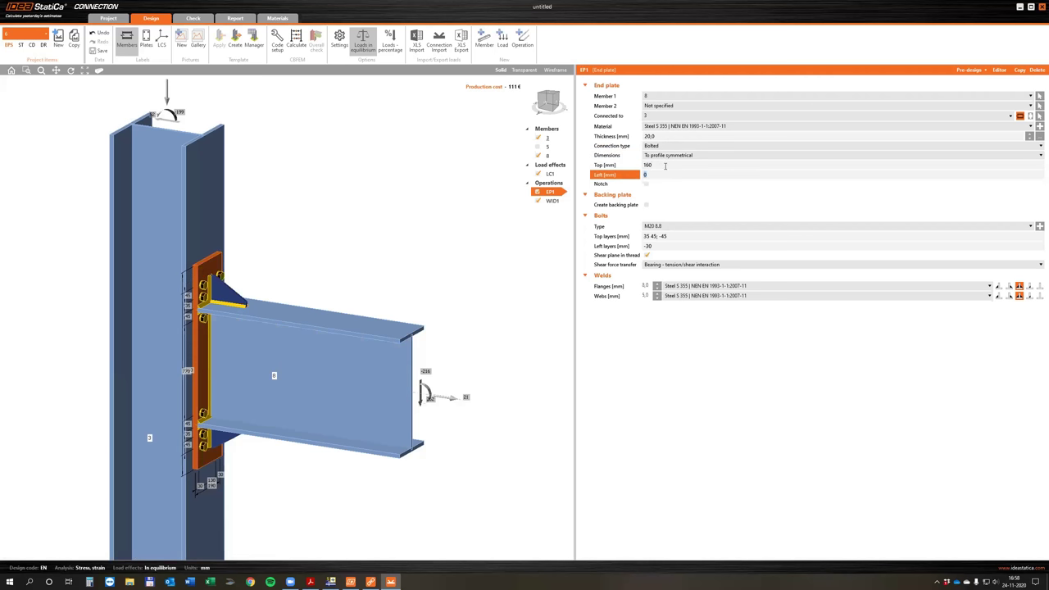
scroll(331, 271, down, 3)
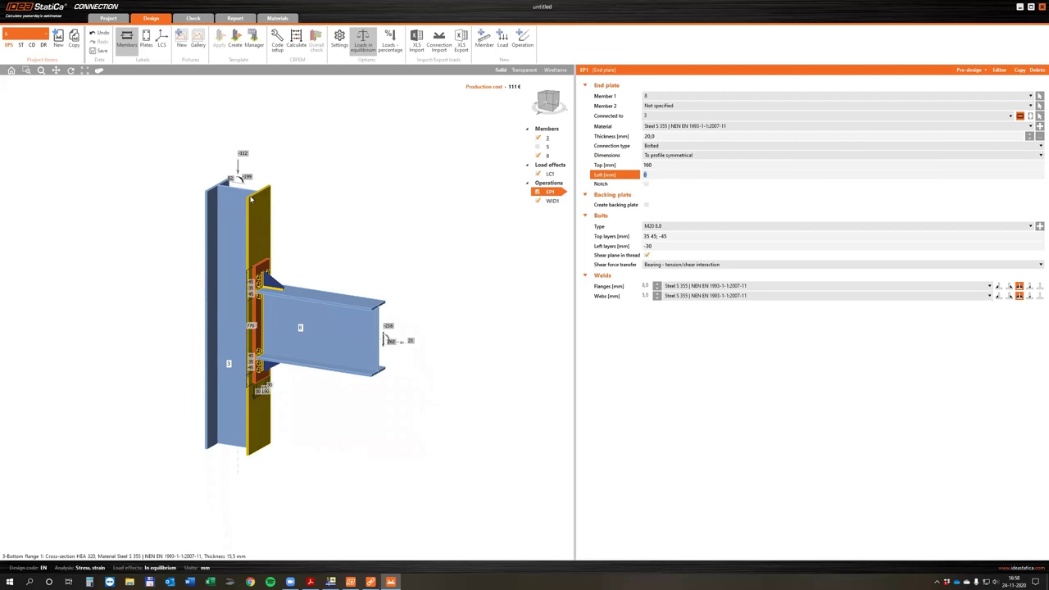
click(659, 164)
text(2)
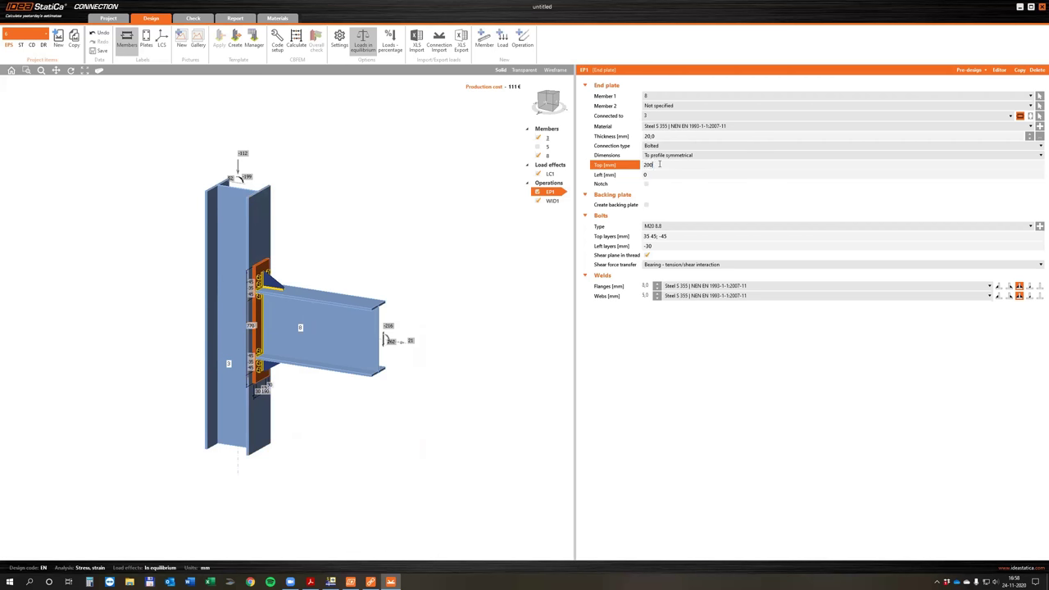
text(00)
key(Tab)
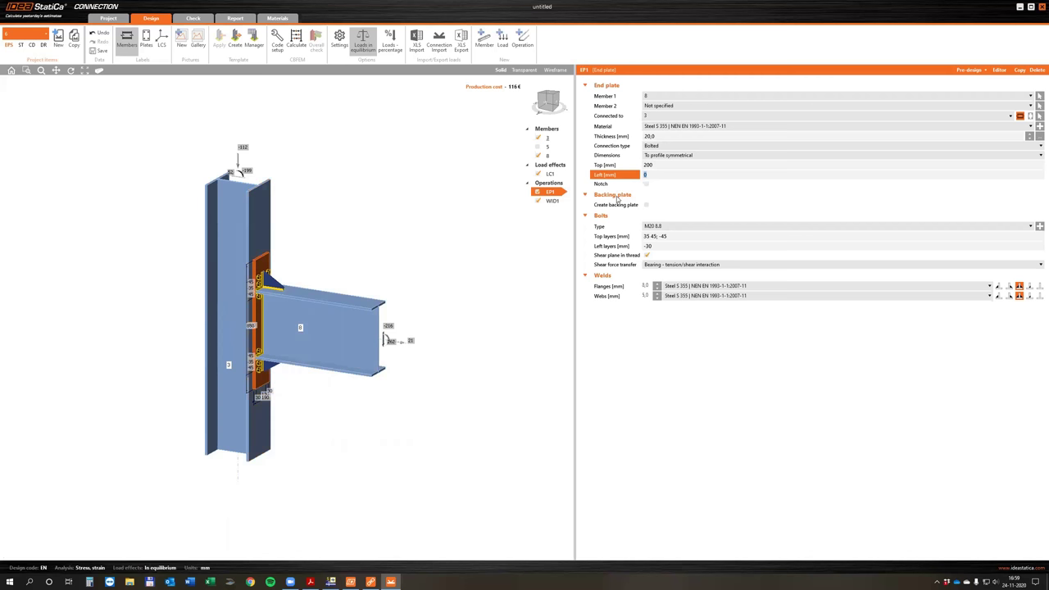
- Reduce the top dimension of end plate EP1 to 120 mm
click(669, 163)
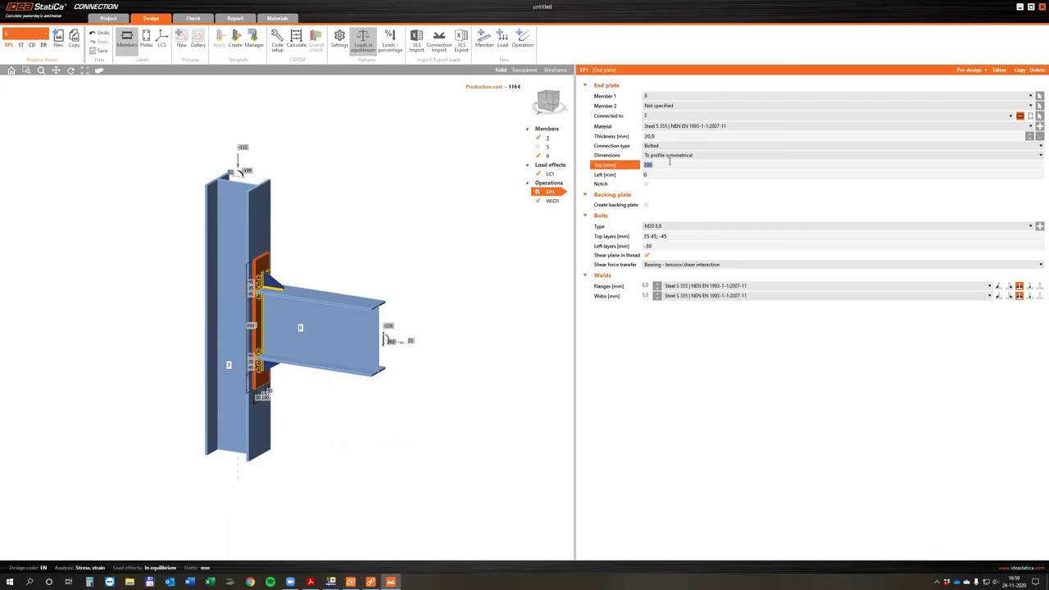
text(120)
key(Tab)
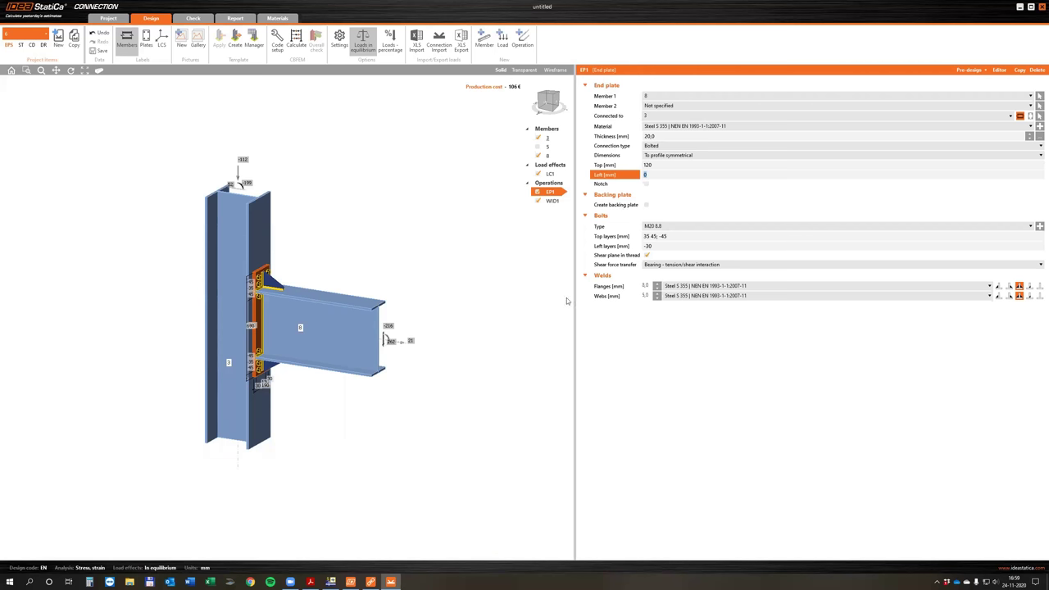
- Inspect the bolt spacing near the upper edge of end plate EP1 and set the plate's top dimension to 150 mm
right_drag(279, 311, 261, 296)
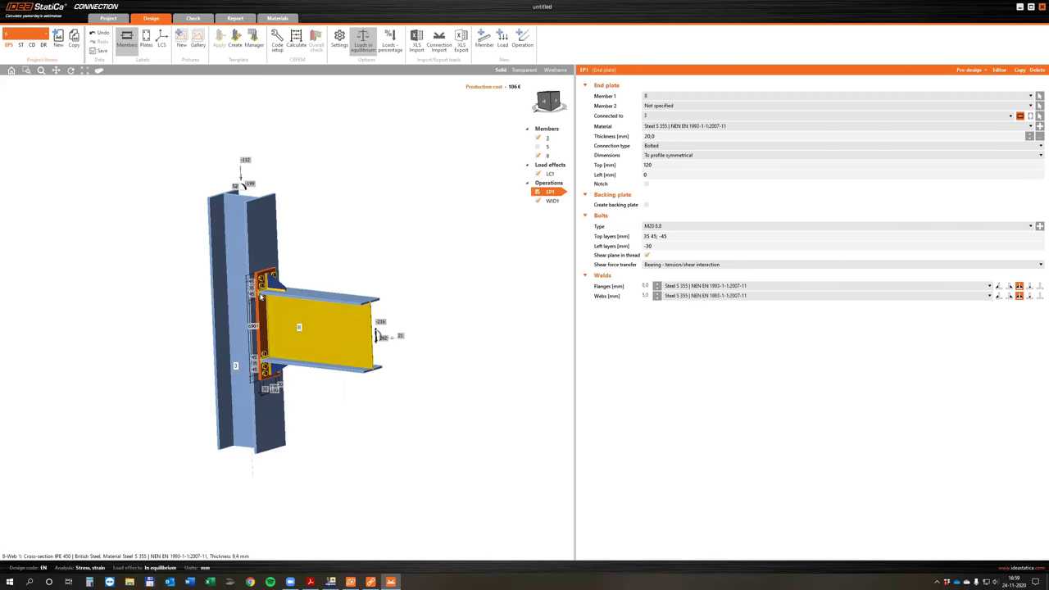
scroll(260, 296, up, 5)
scroll(476, 401, down, 3)
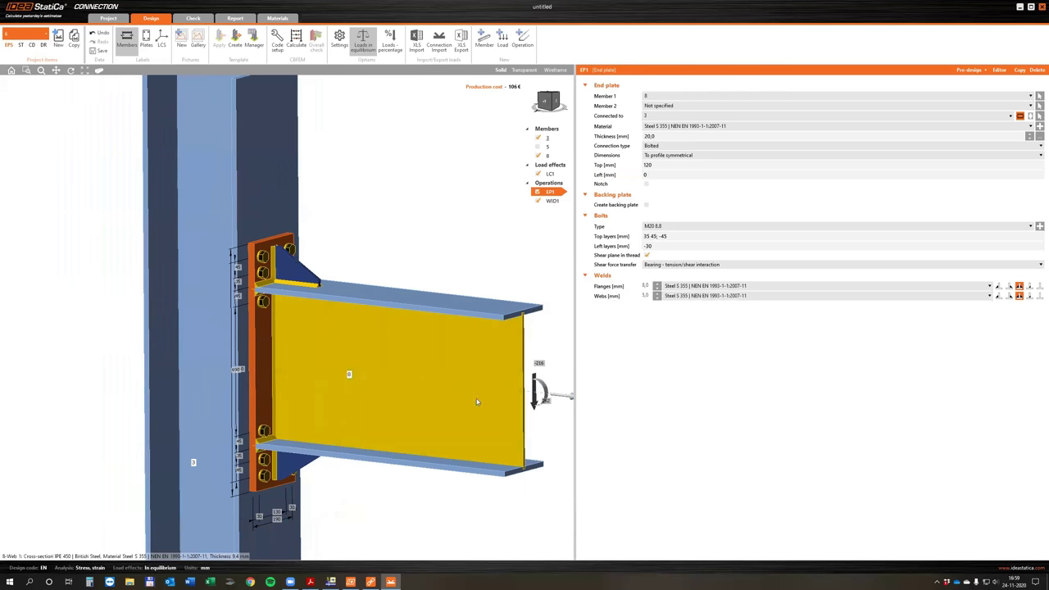
middle_drag(476, 401, 487, 381)
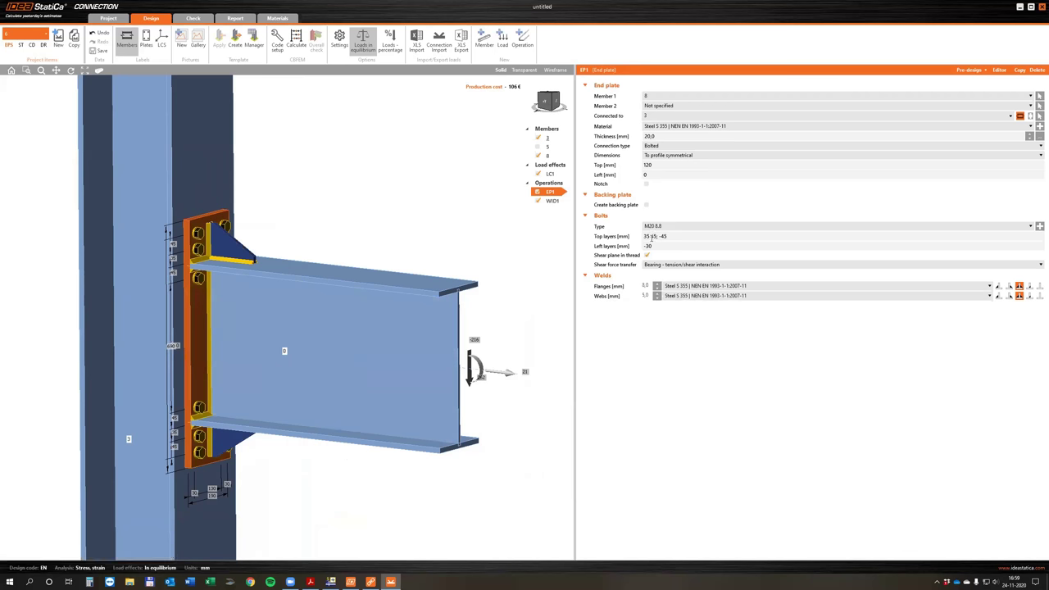
scroll(164, 270, up, 5)
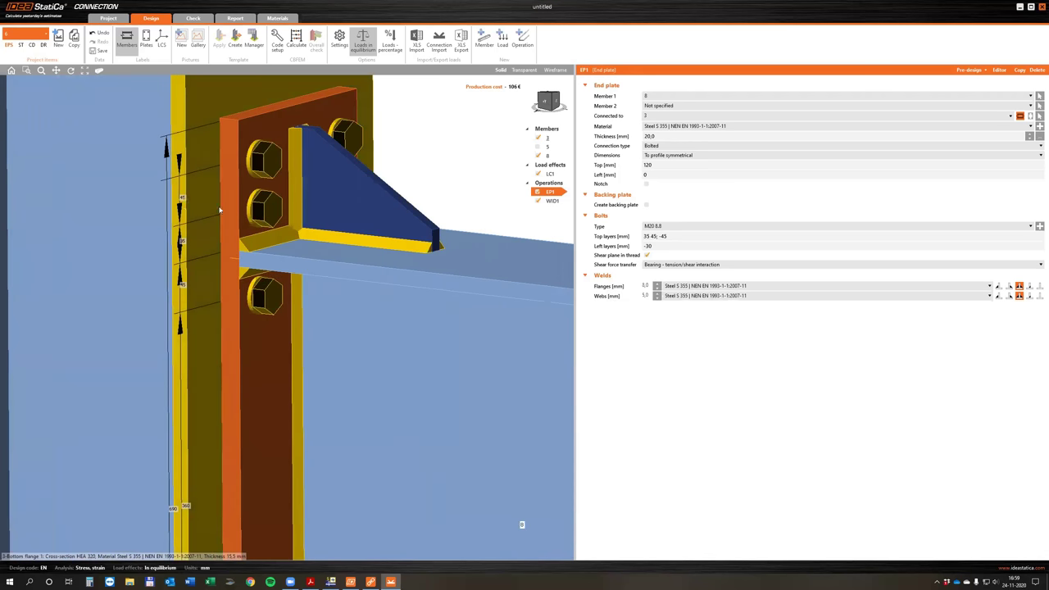
click(654, 236)
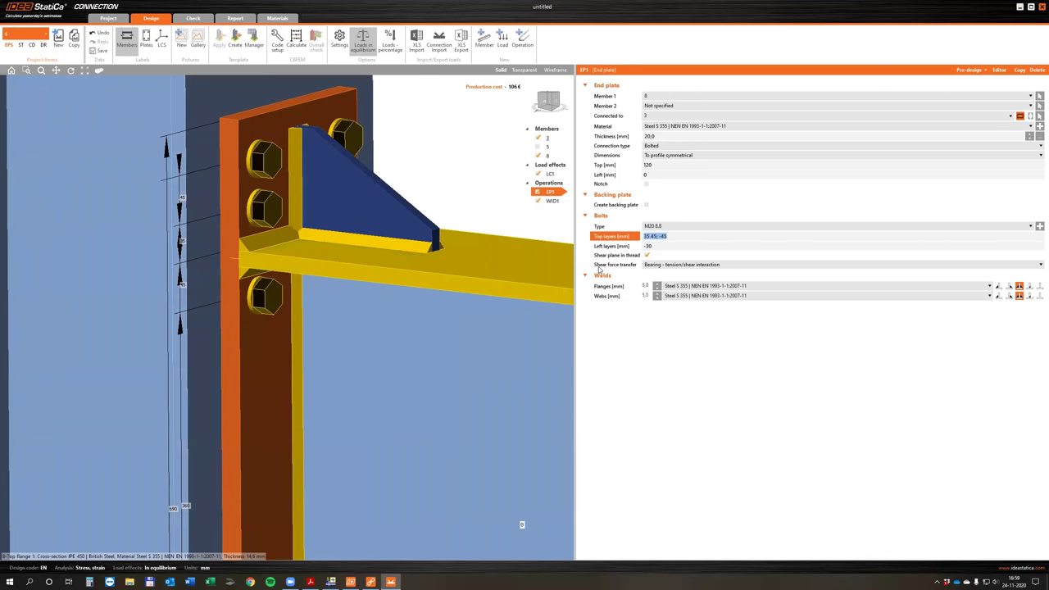
click(651, 236)
click(669, 224)
click(648, 166)
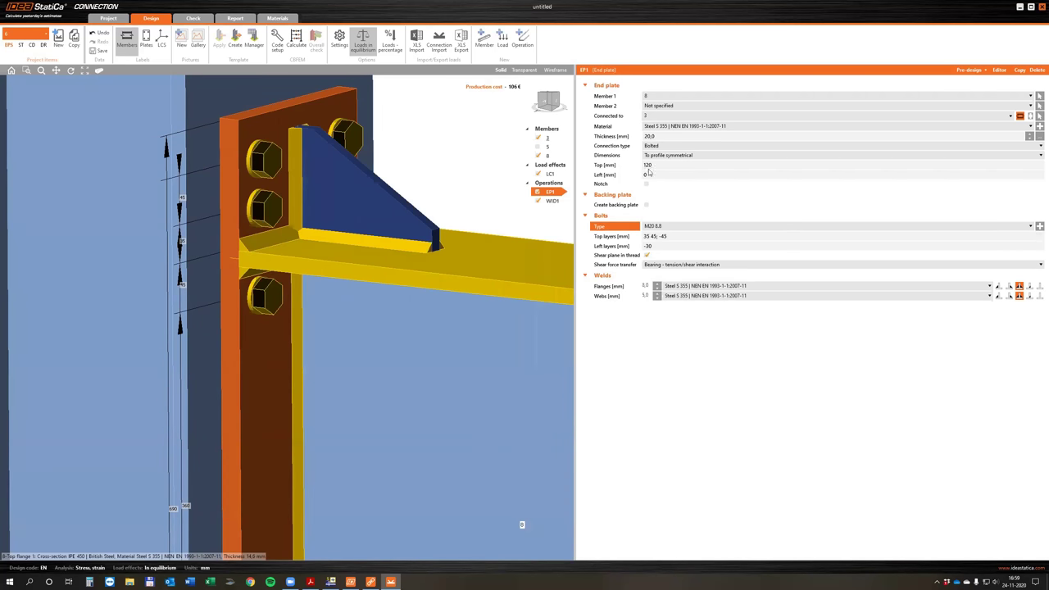
click(648, 167)
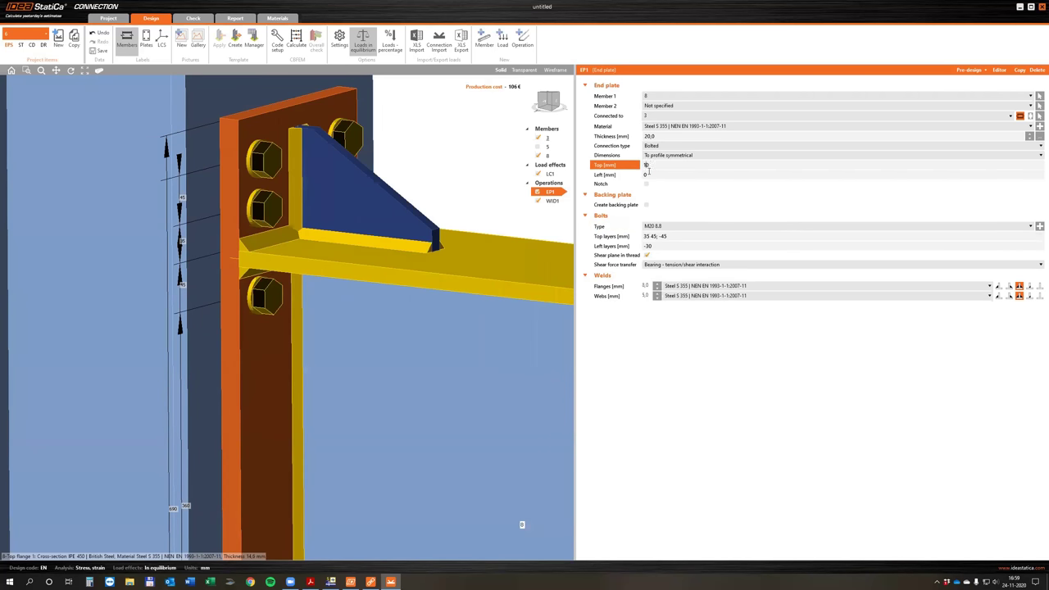
text(150)
key(Tab)
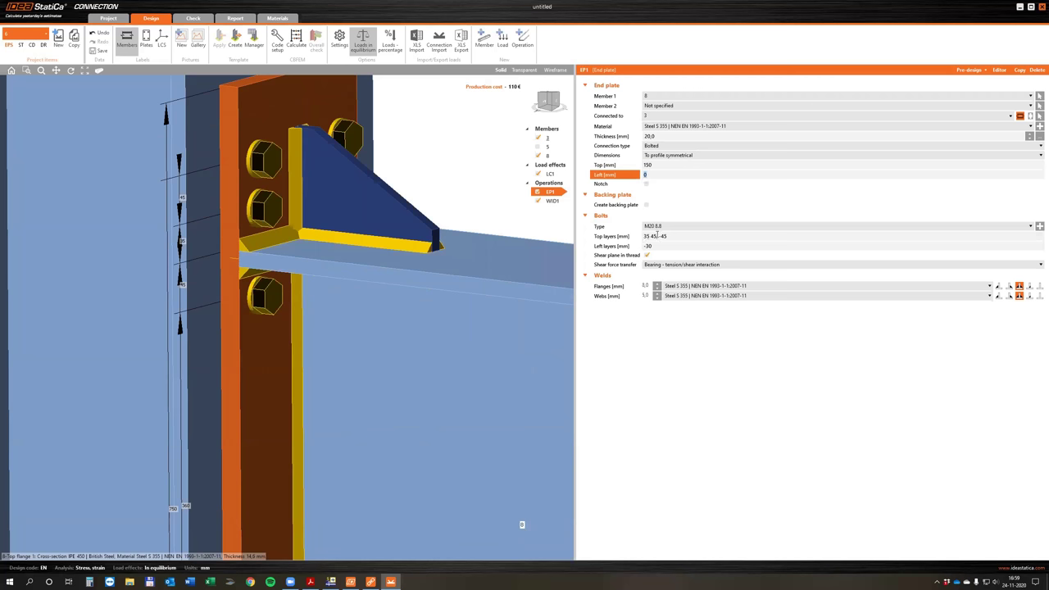
- Set the first two top bolt layer values of end plate EP1 to 55 mm each
click(652, 236)
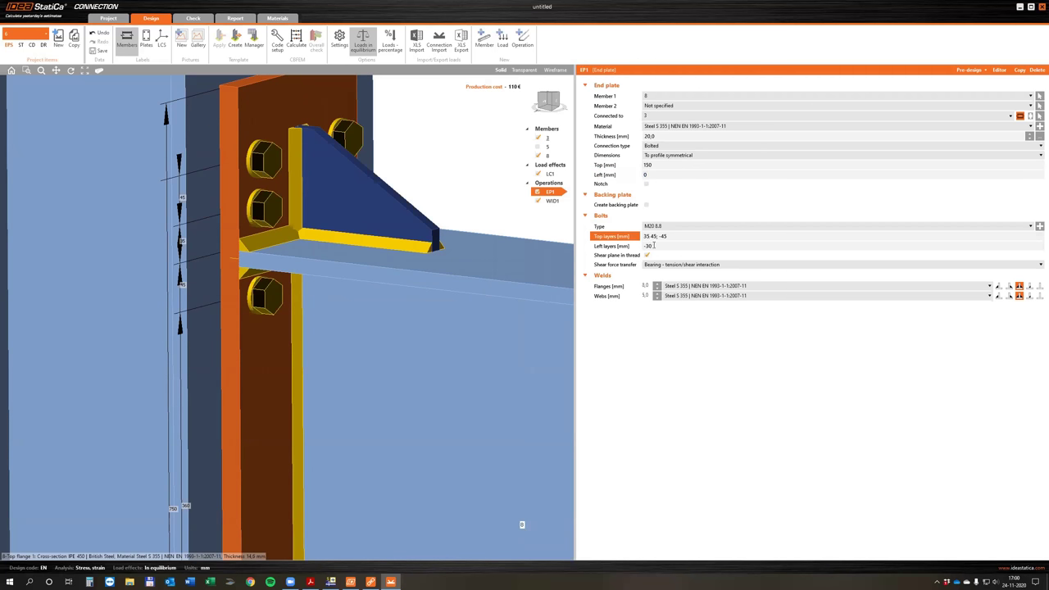
key(BackSpace)
key(BackSpace)
text(55)
key(Tab)
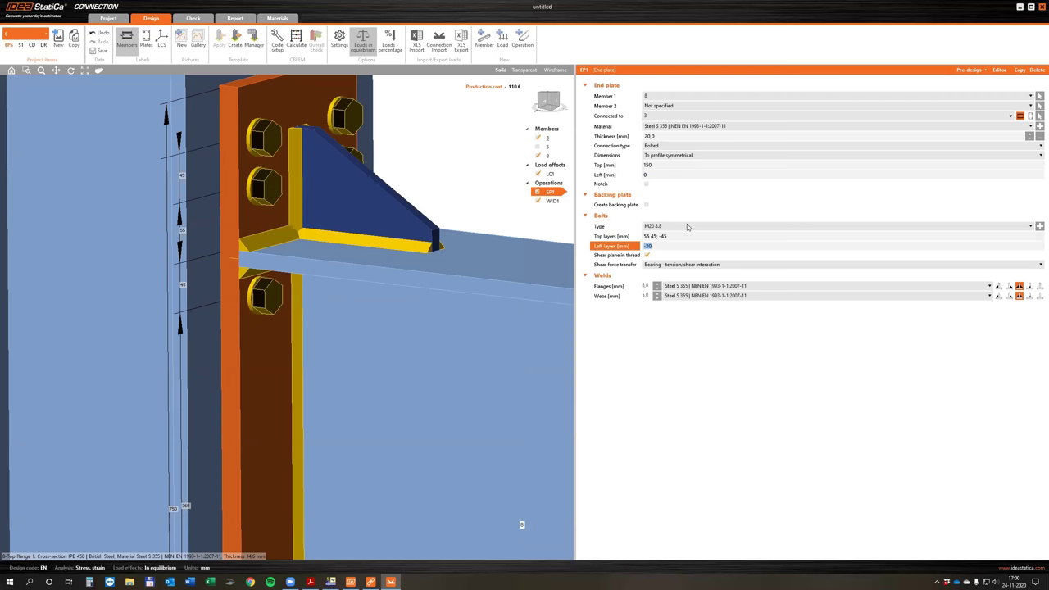
click(657, 236)
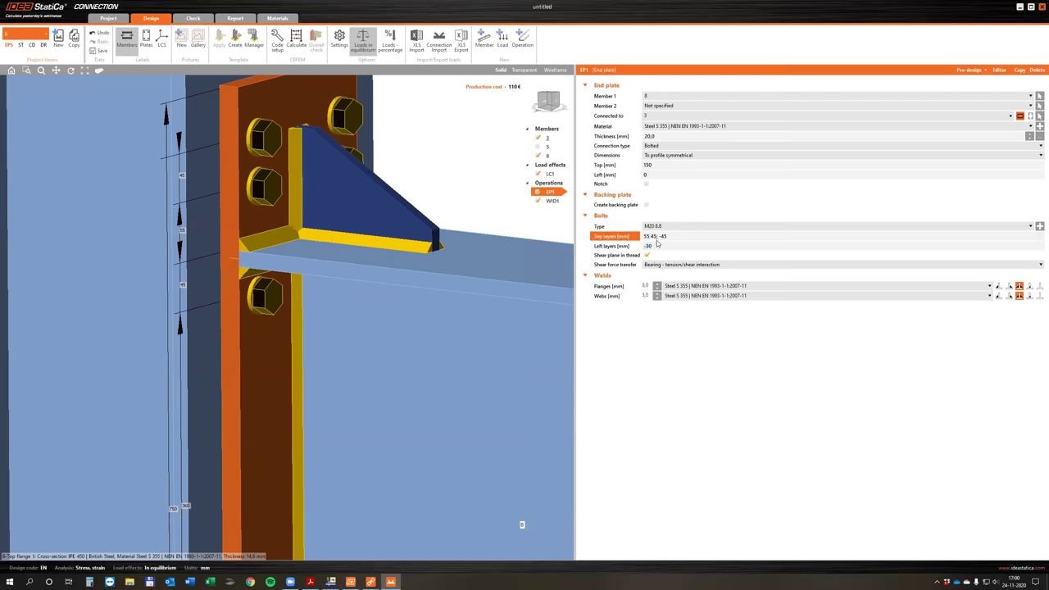
text(55)
key(Tab)
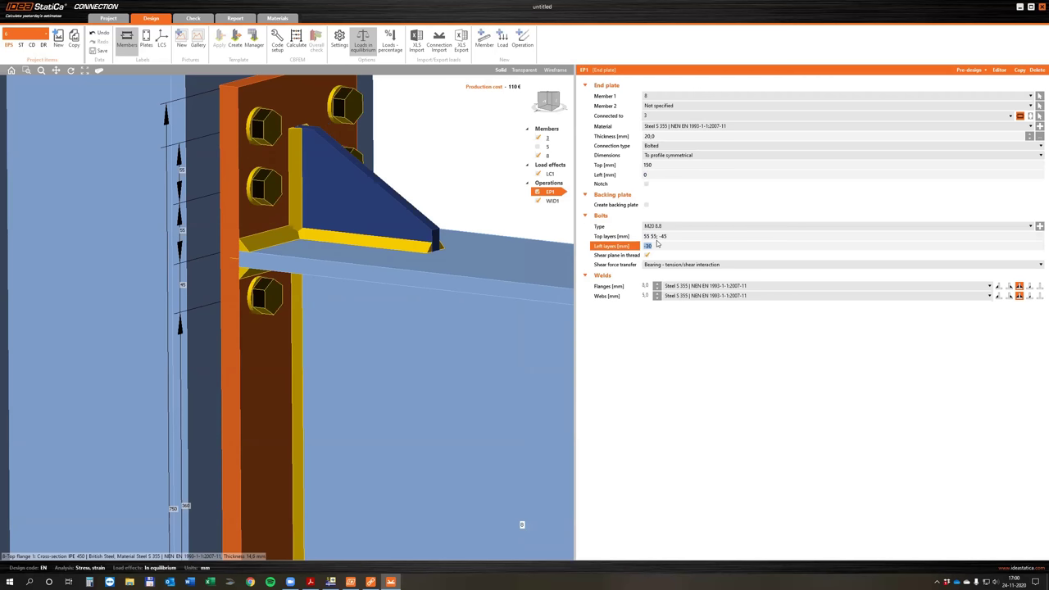
- Set the last top bolt layer value of end plate EP1 to -75 mm, giving 55 55; -75
click(620, 296)
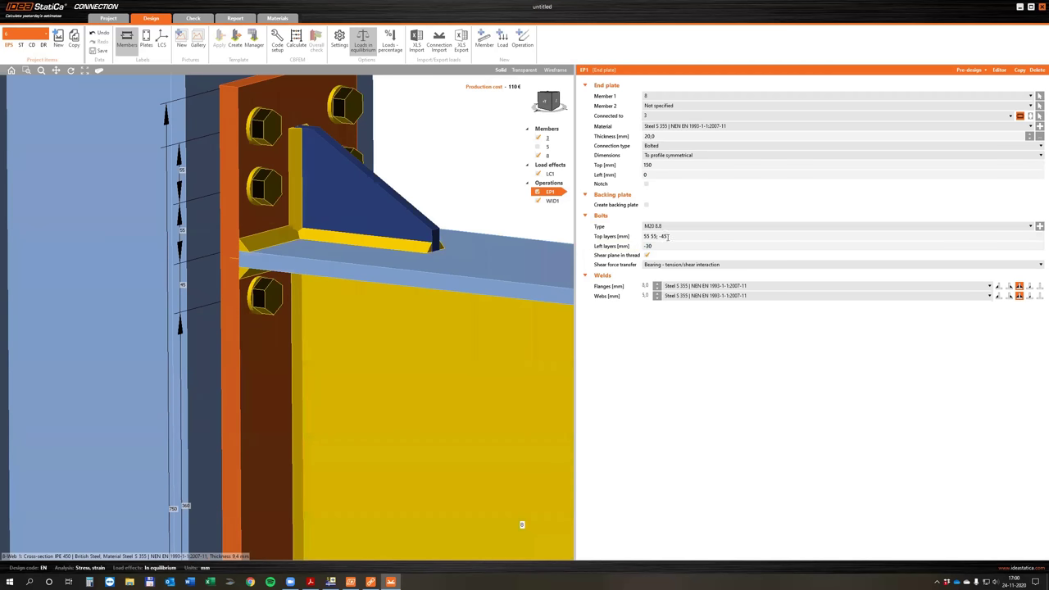
click(667, 236)
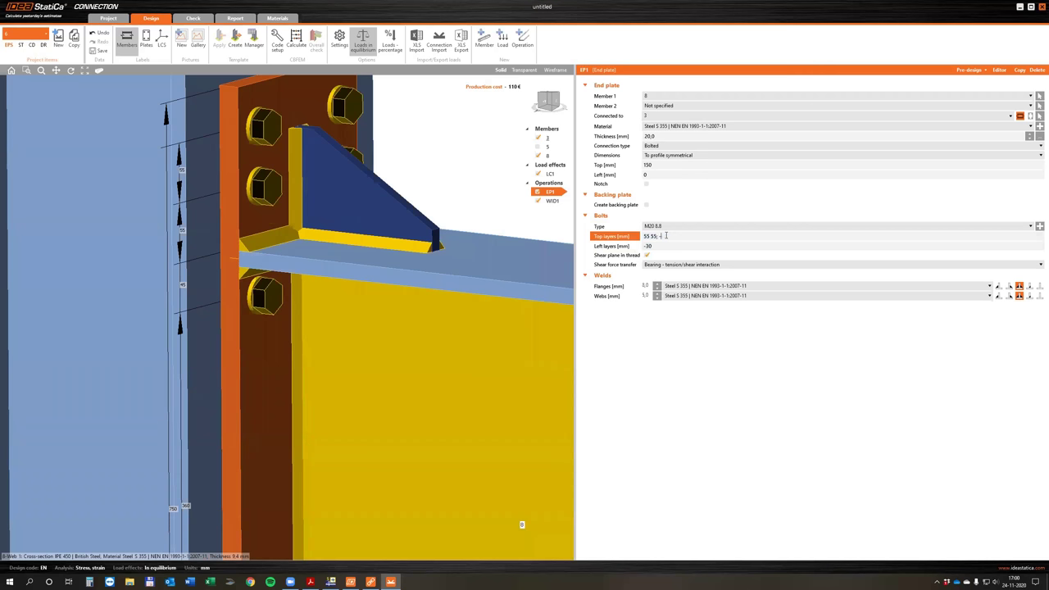
text(75)
key(Tab)
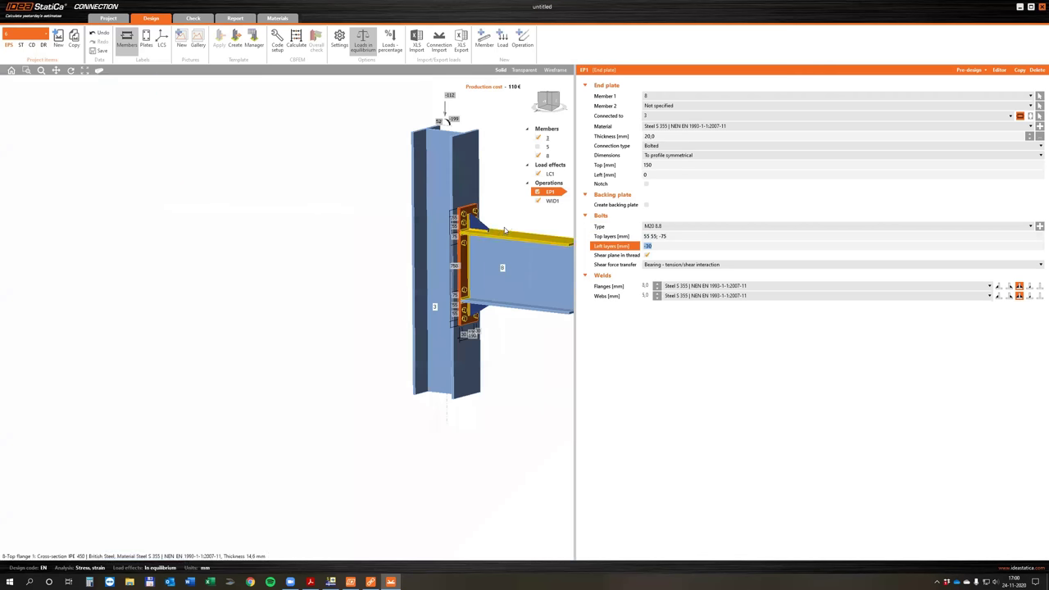
- Open the widener operation WID1 for editing and set its width to 120 mm
scroll(279, 358, up, 6)
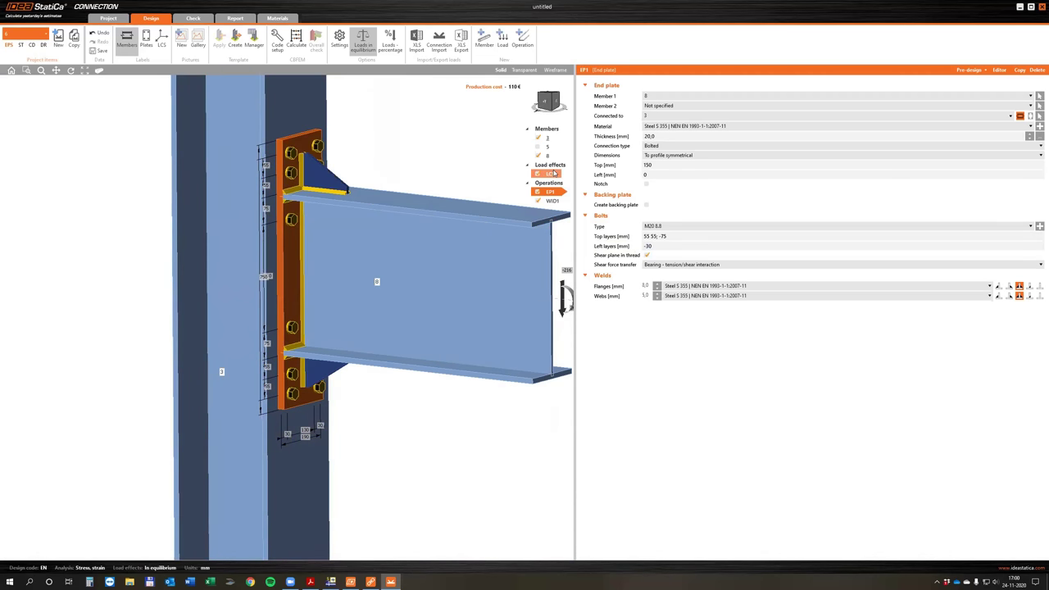
click(329, 191)
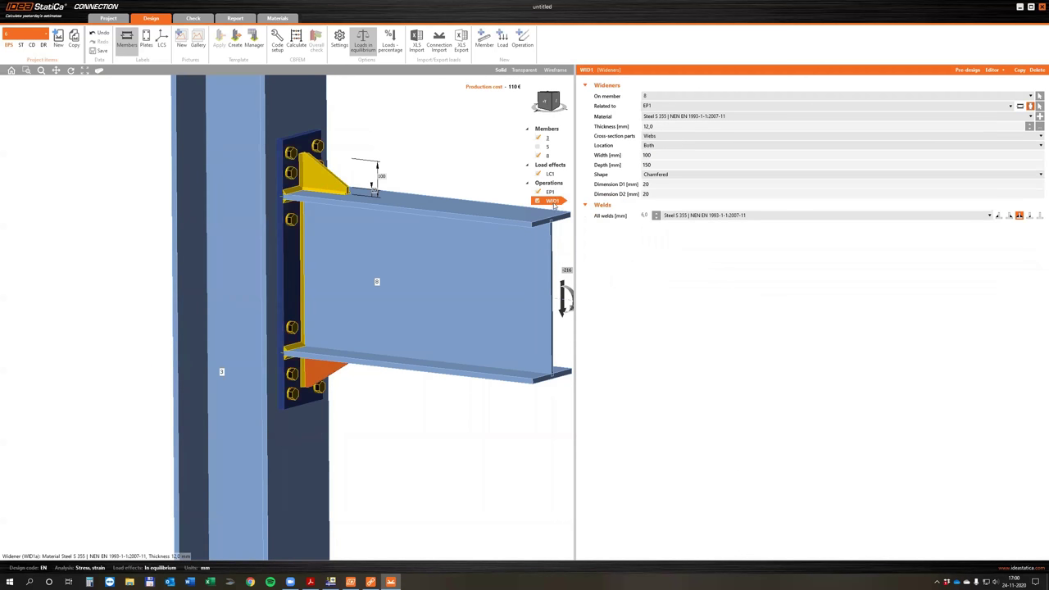
click(552, 201)
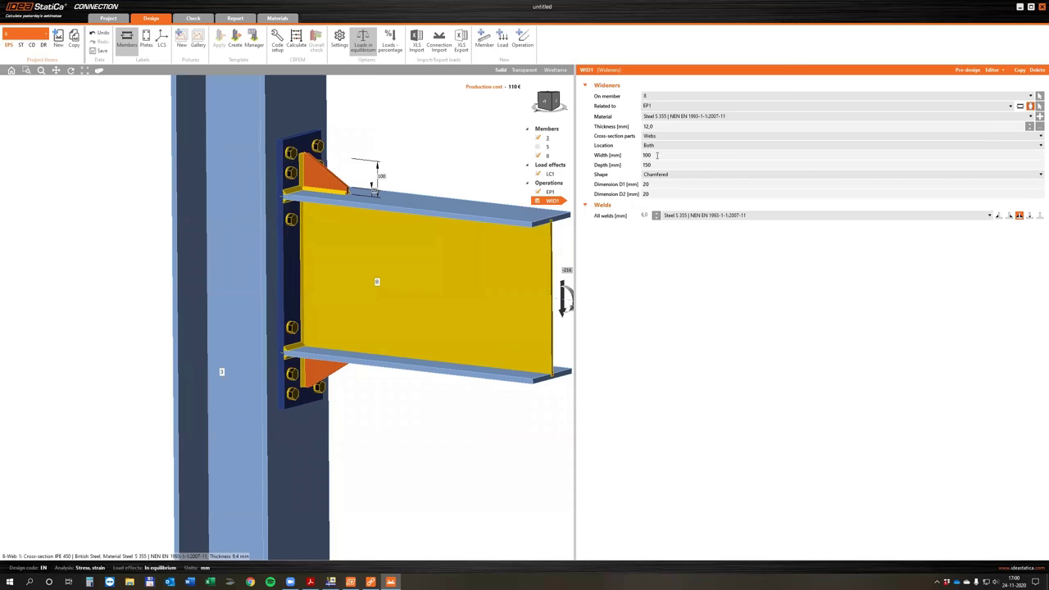
click(658, 154)
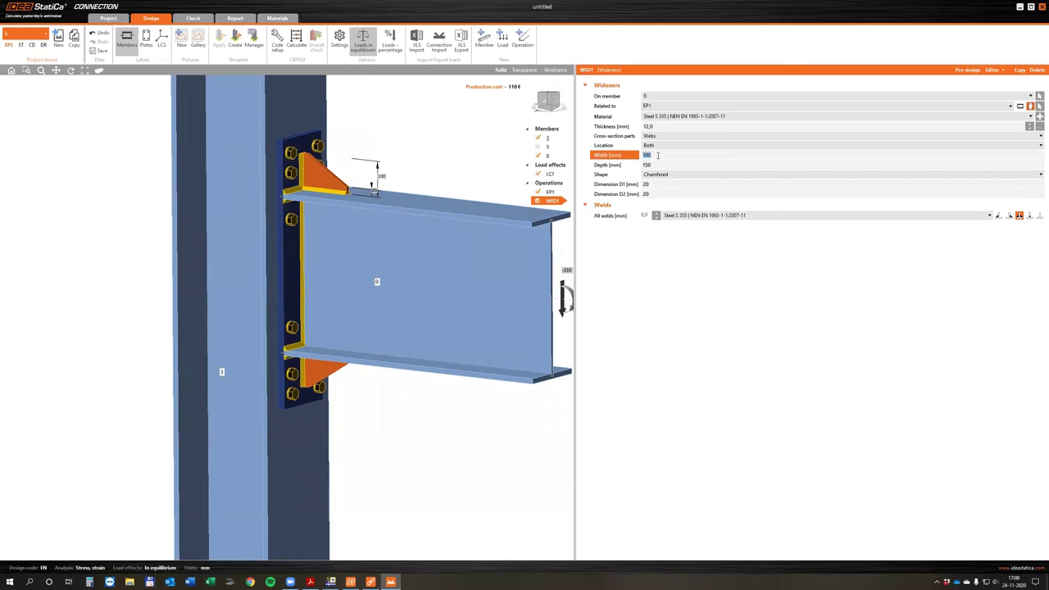
text(120)
key(Tab)
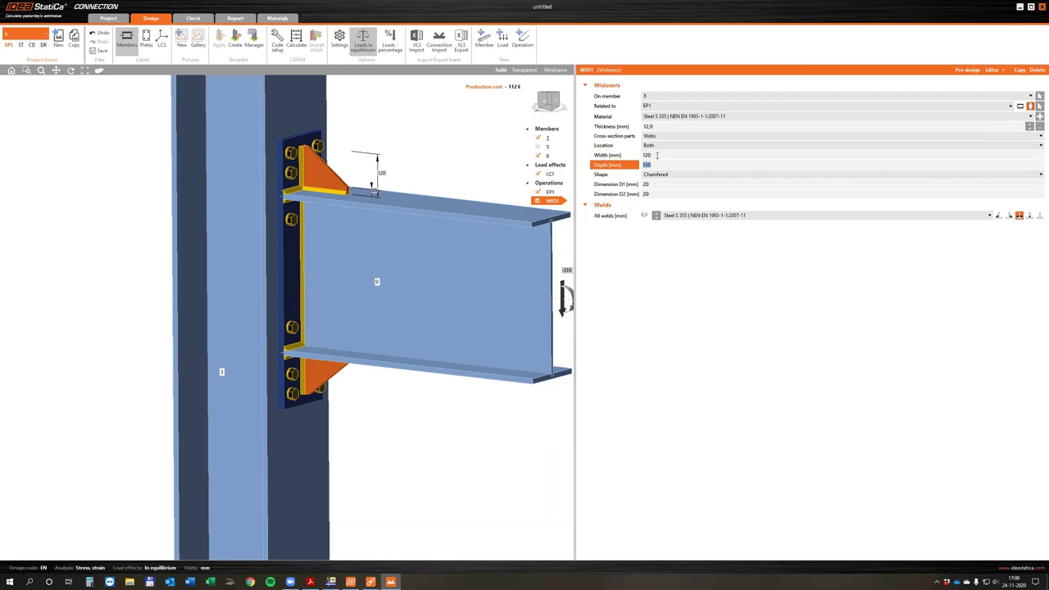
- Set the width of the WID1 wideners to 145 mm
click(657, 155)
text(13)
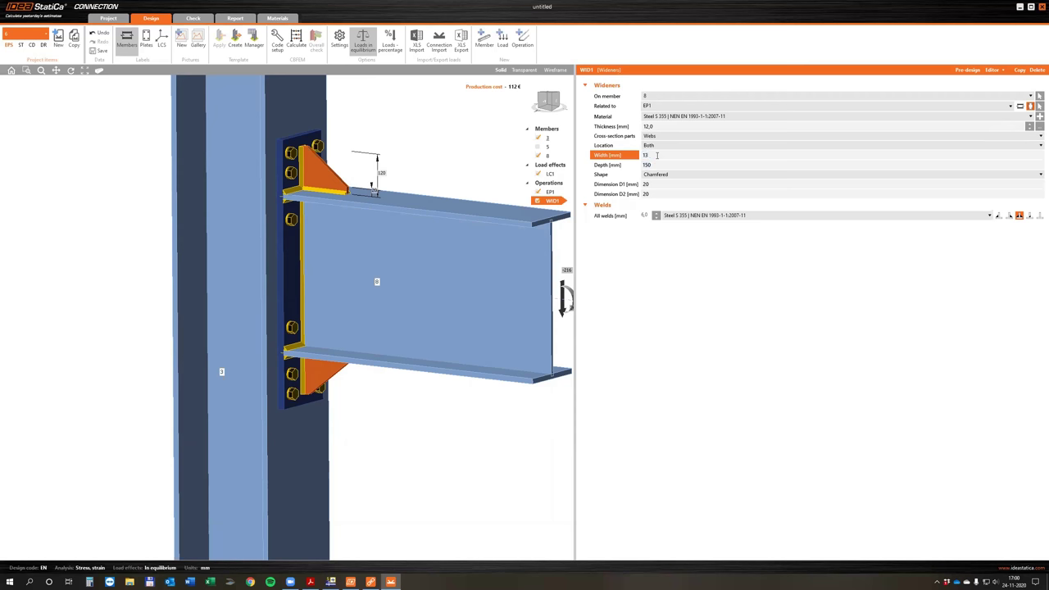
text(450)
key(Tab)
click(658, 155)
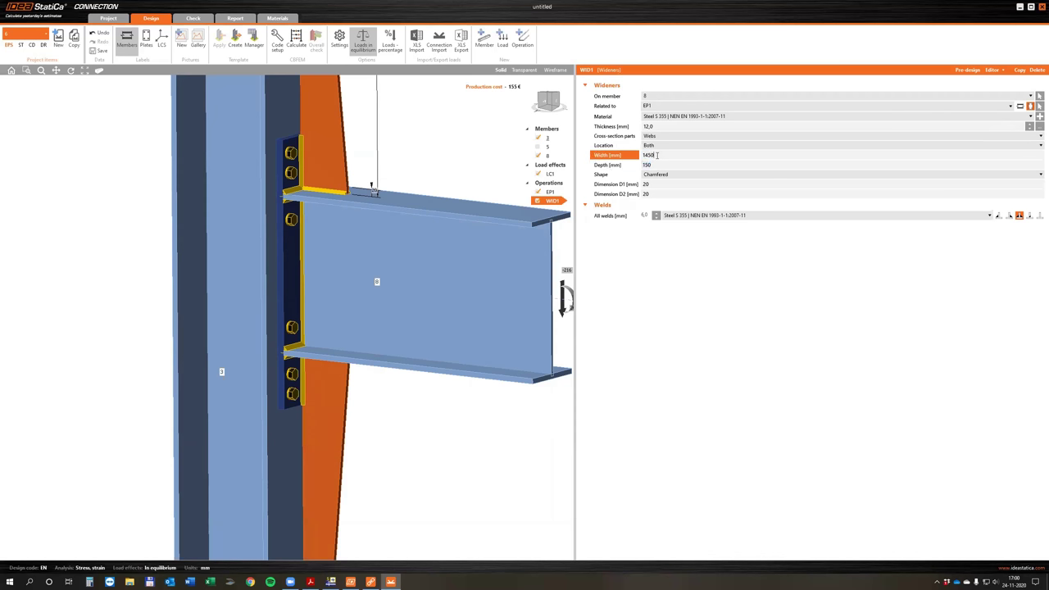
key(Tab)
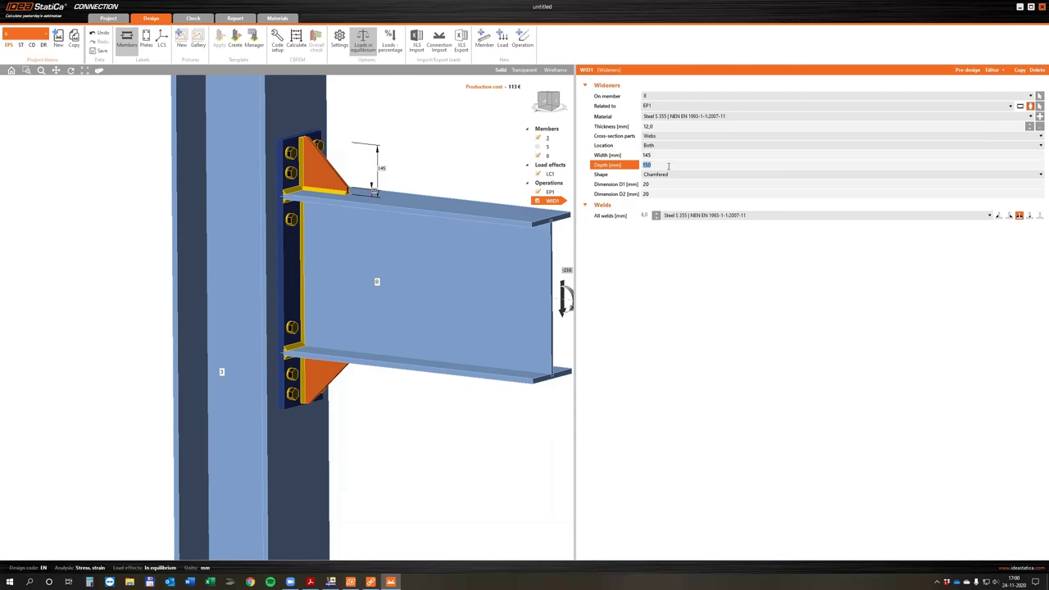
- Set the depth of the WID1 wideners to 200 mm and inspect the whole joint
text(200)
key(Tab)
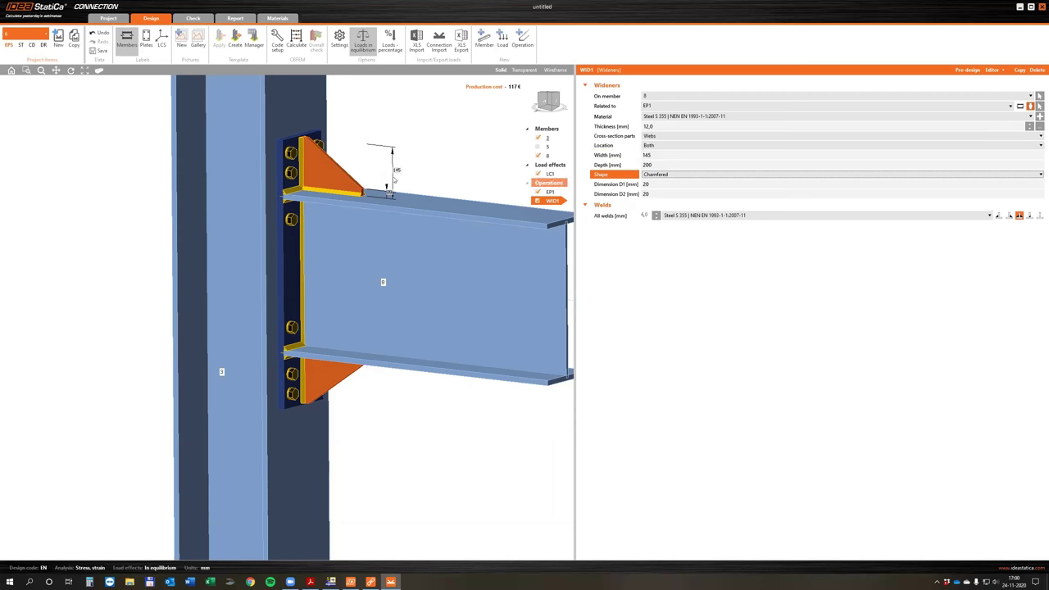
right_drag(332, 205, 392, 239)
scroll(434, 248, down, 2)
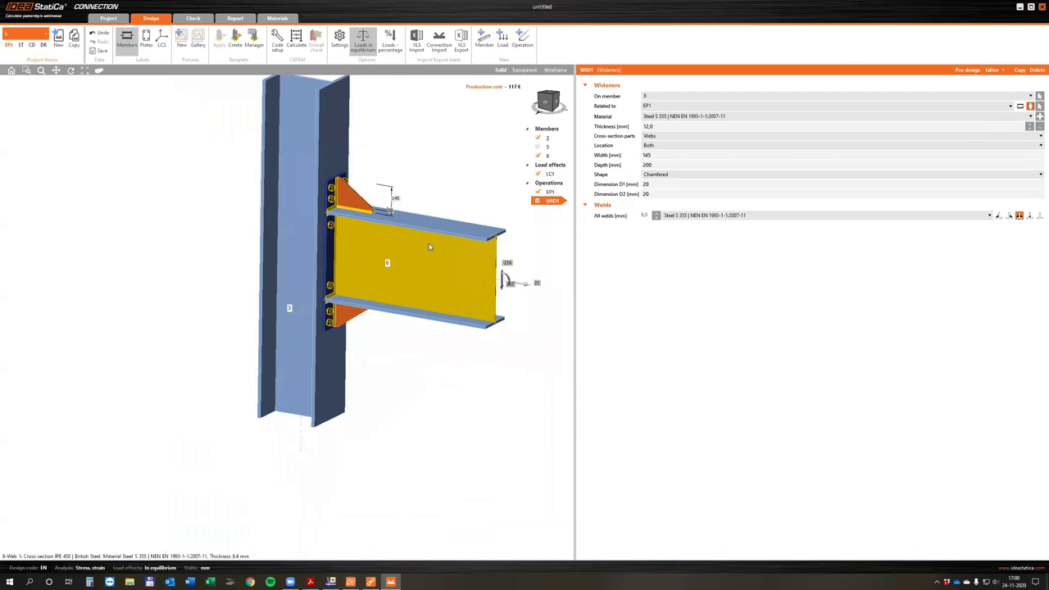
- Run the stress/strain check calculation of the joint with the 145 x 200 mm wideners
right_drag(385, 264, 377, 270)
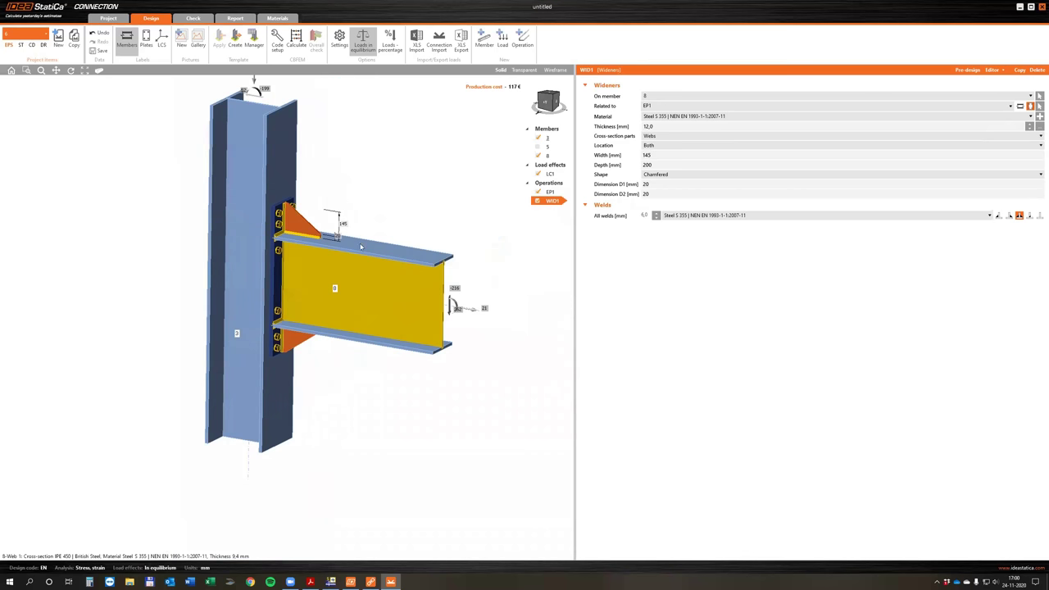
middle_drag(359, 205, 325, 229)
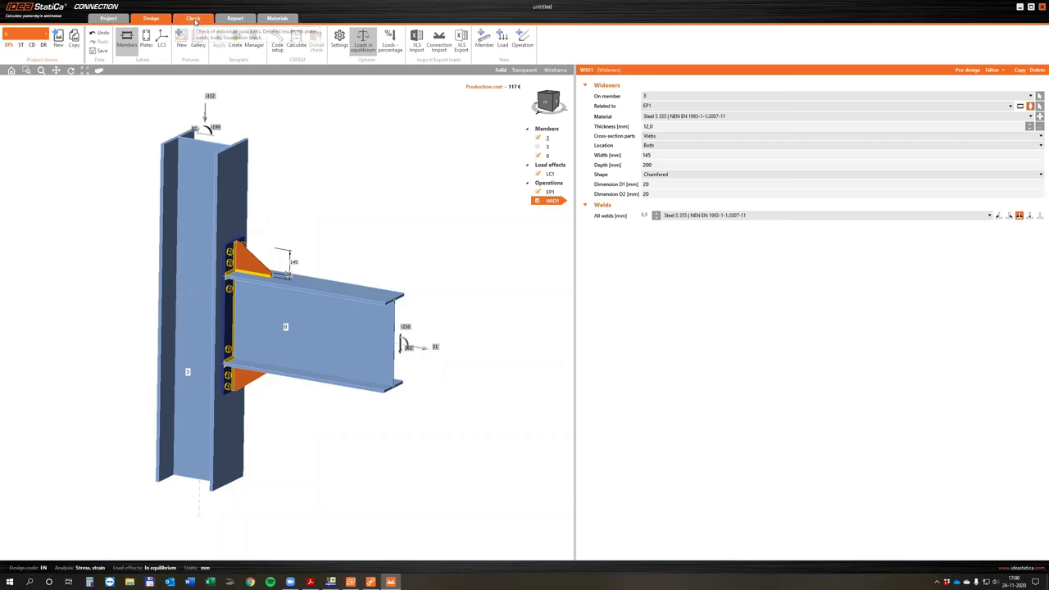
click(195, 19)
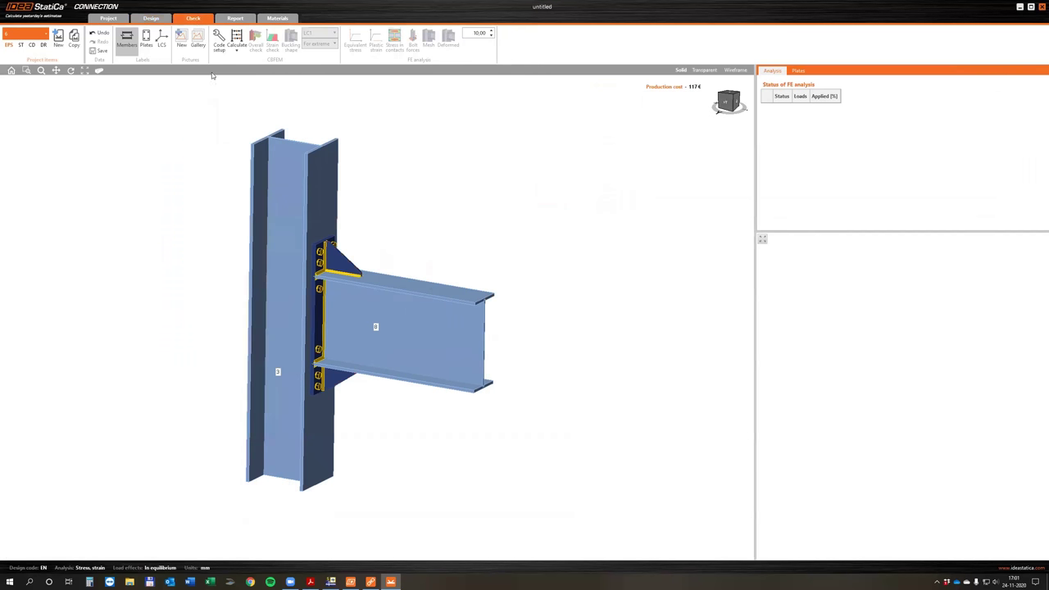
click(236, 37)
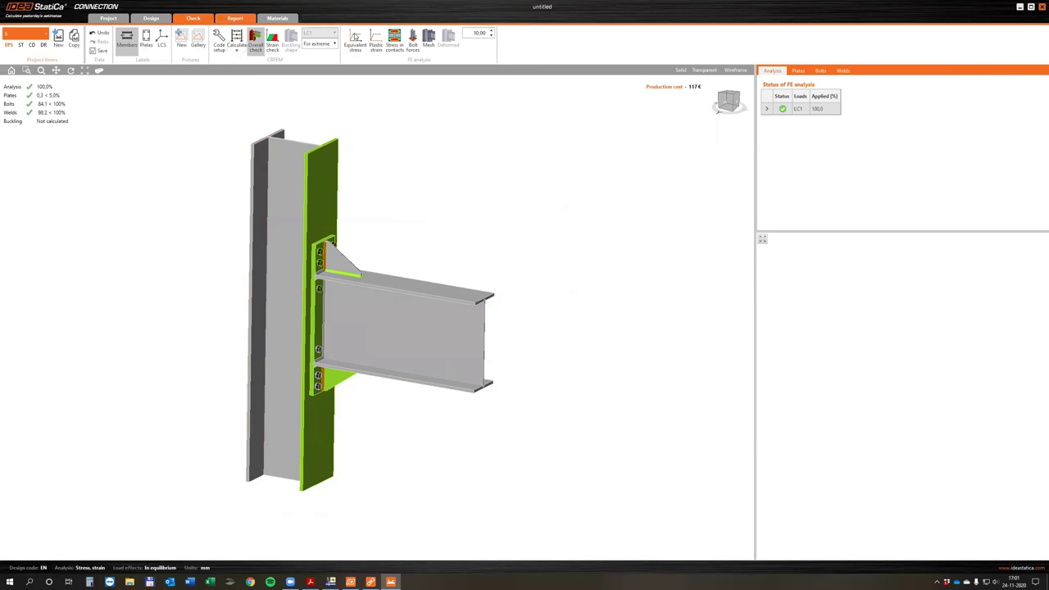
- Display the equivalent stress with the finite element mesh and examine the stresses in the beam, column web and wideners
click(430, 38)
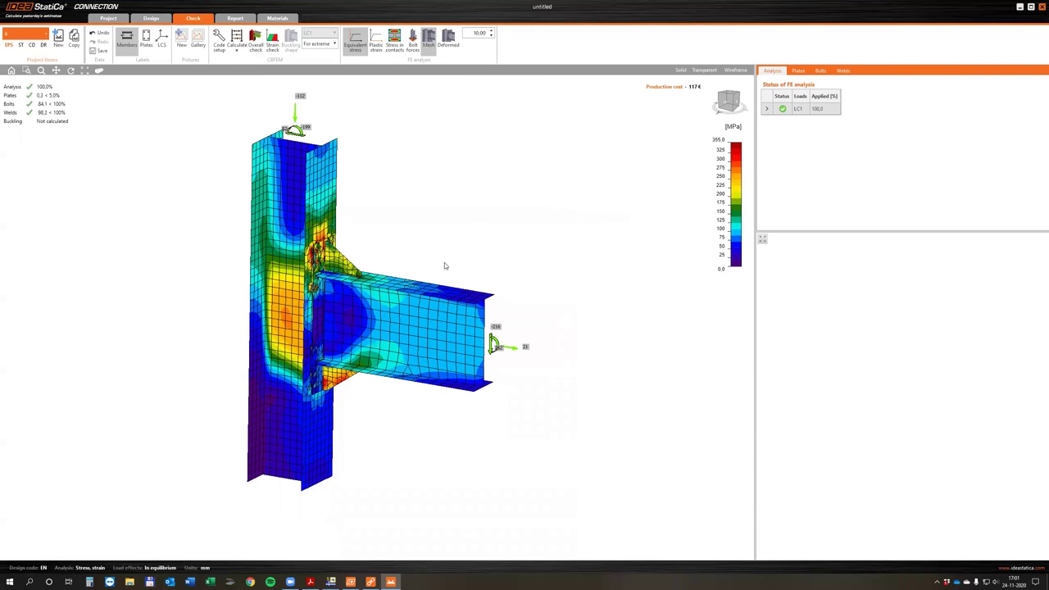
scroll(473, 291, up, 5)
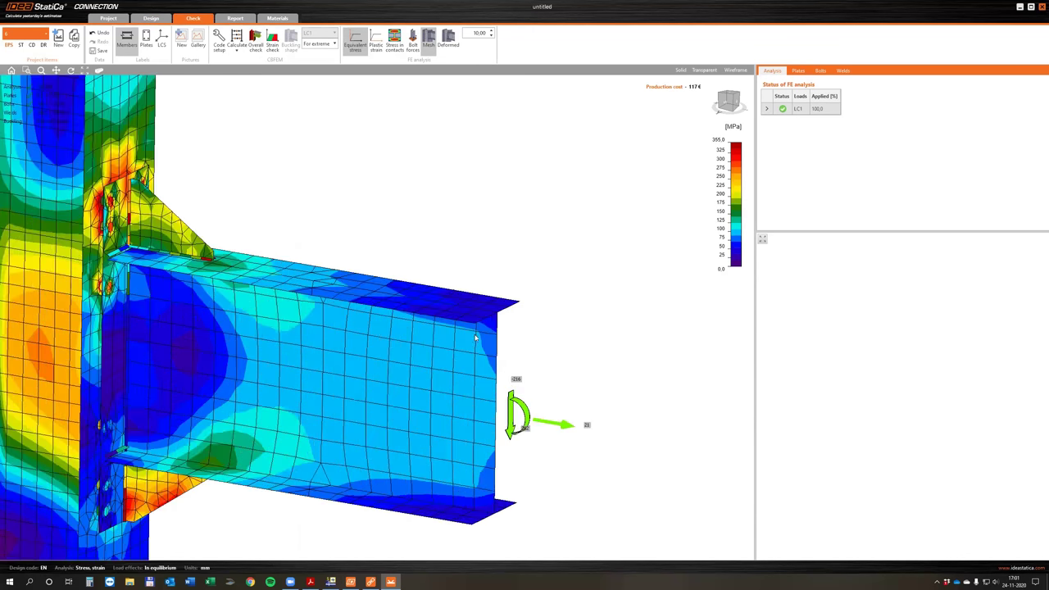
scroll(475, 338, up, 3)
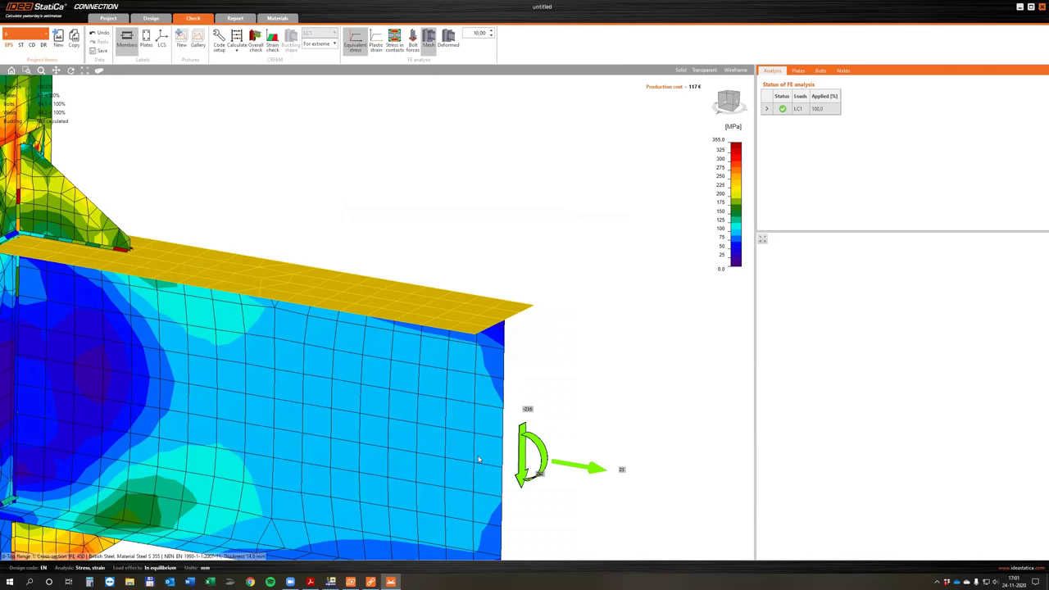
scroll(500, 459, down, 6)
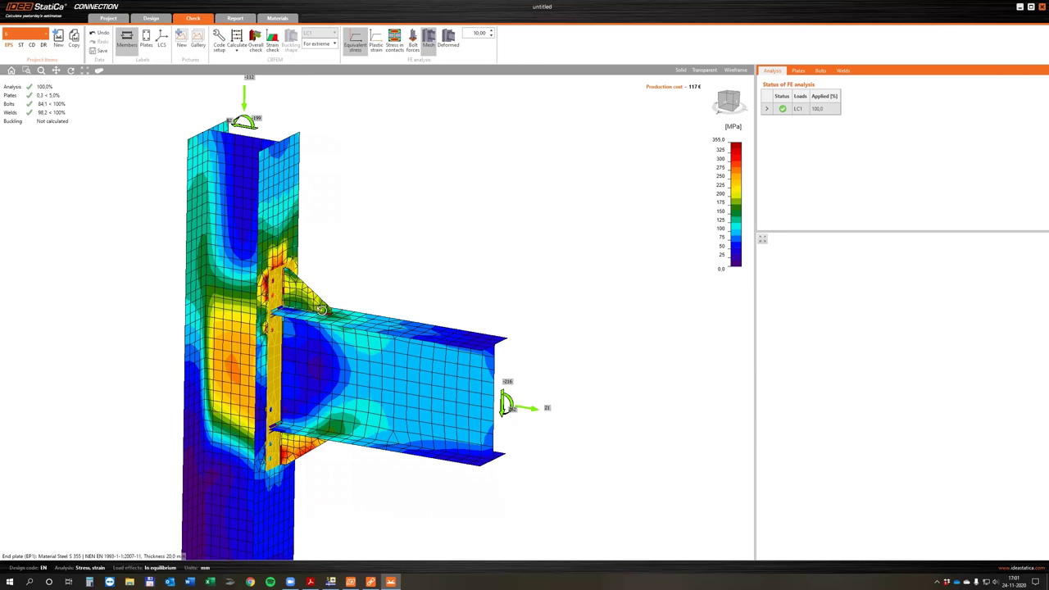
right_drag(295, 334, 240, 392)
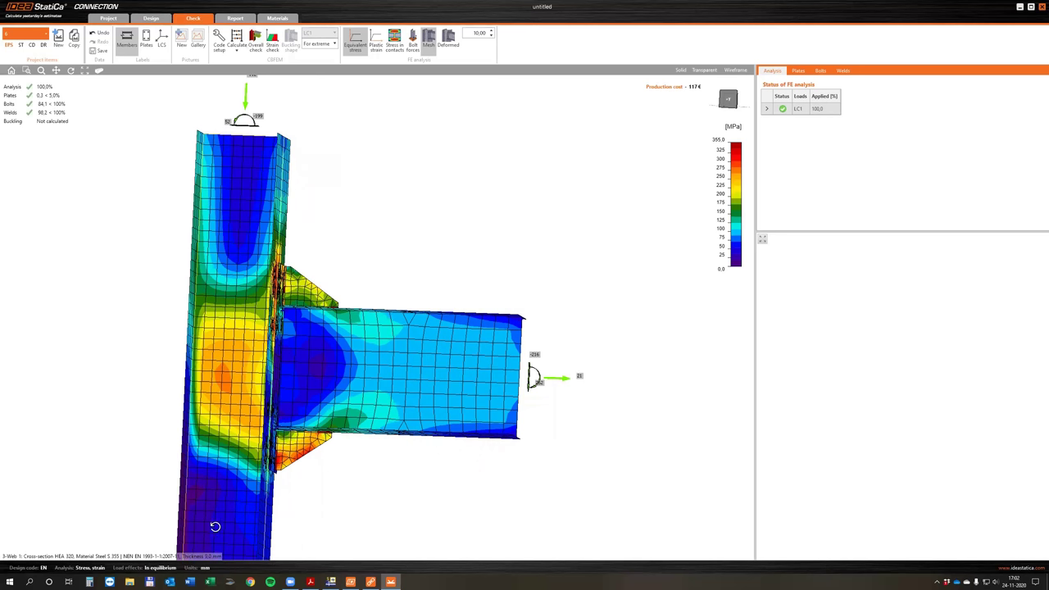
scroll(215, 517, down, 3)
right_drag(218, 506, 218, 499)
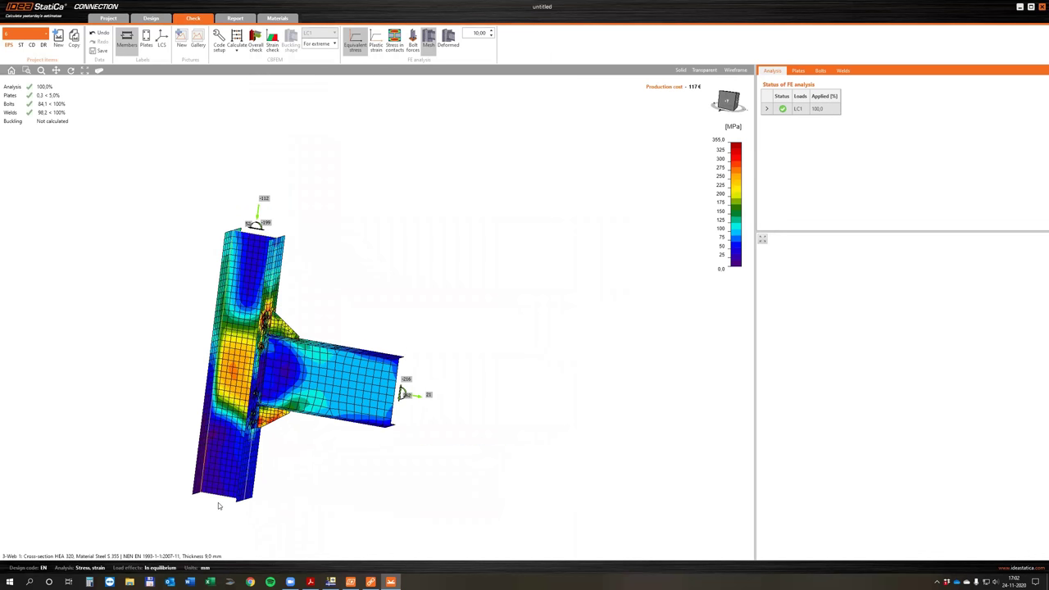
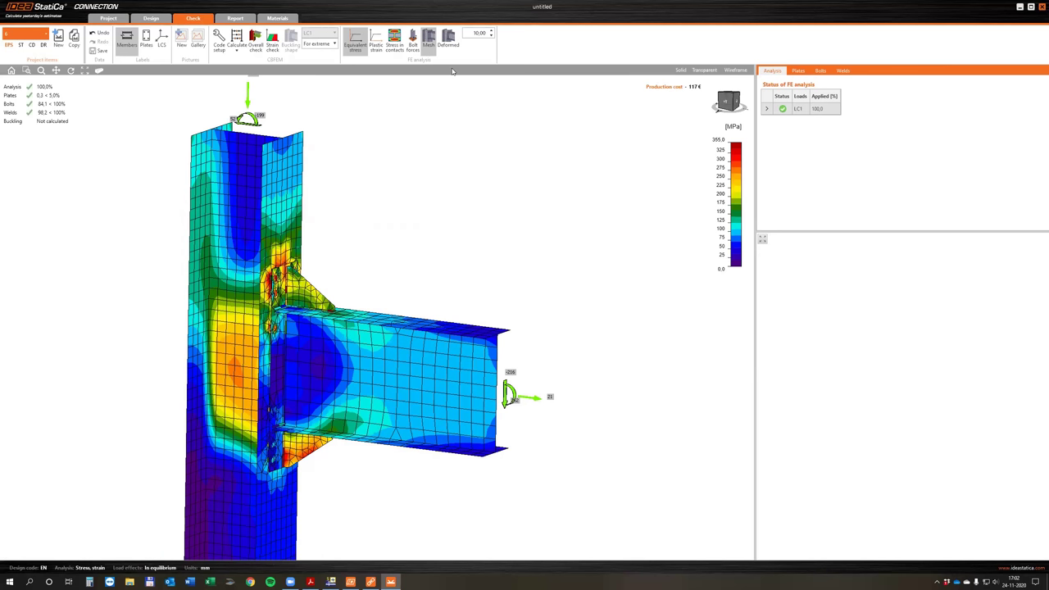
- Show the deformed shape of the joint at a deformation scale of 30 and examine it from the side
click(447, 48)
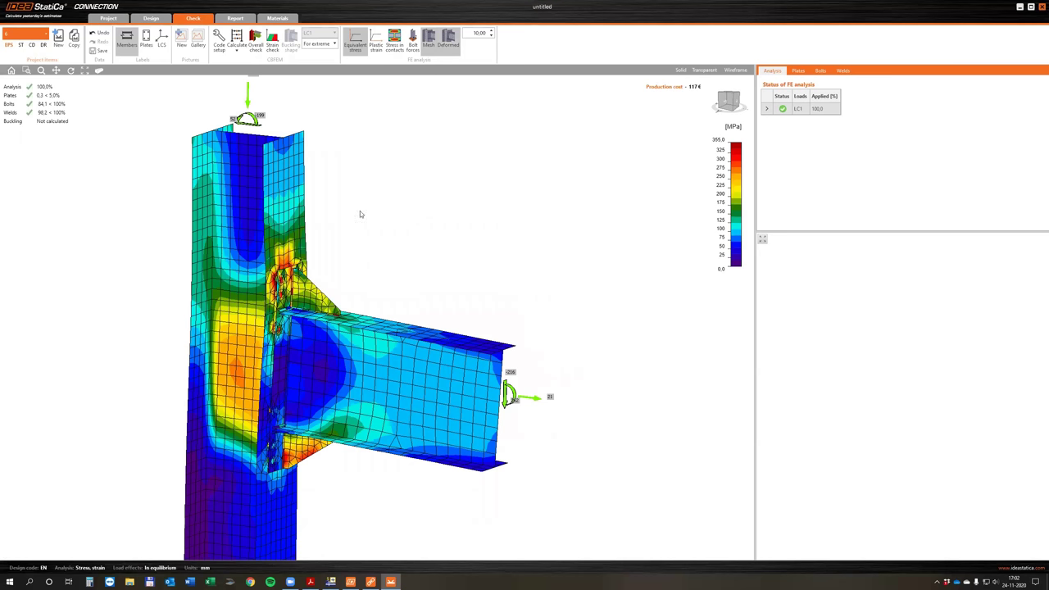
right_drag(373, 228, 412, 287)
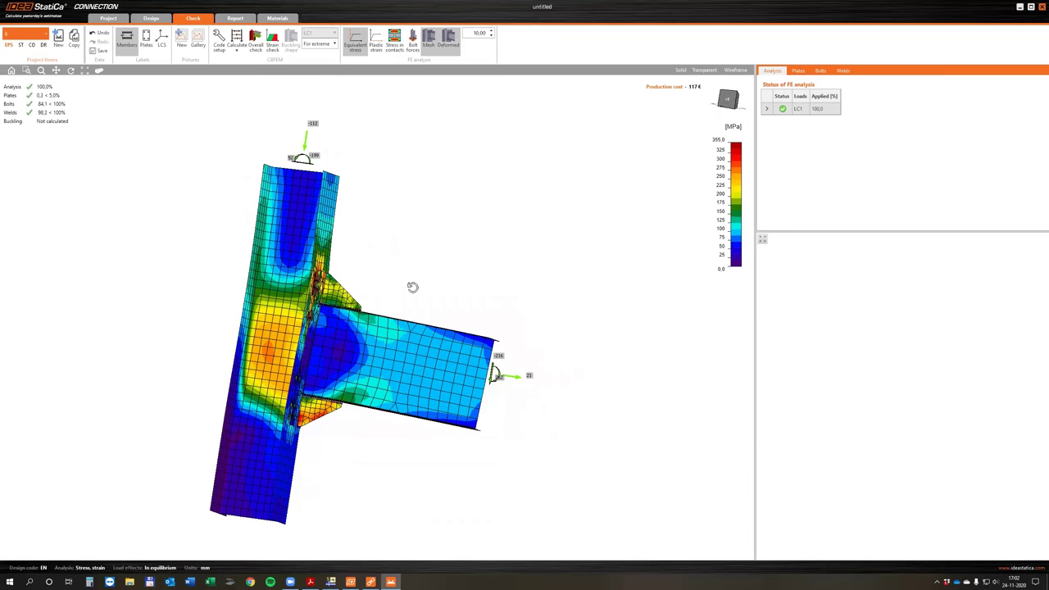
click(492, 30)
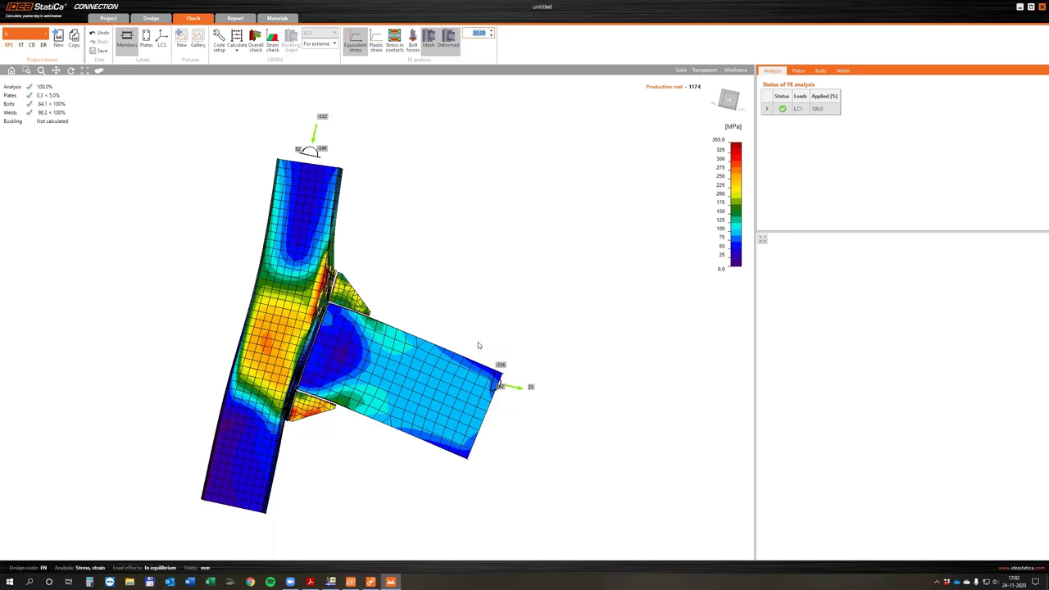
right_drag(475, 335, 406, 323)
scroll(331, 287, up, 3)
scroll(330, 288, down, 3)
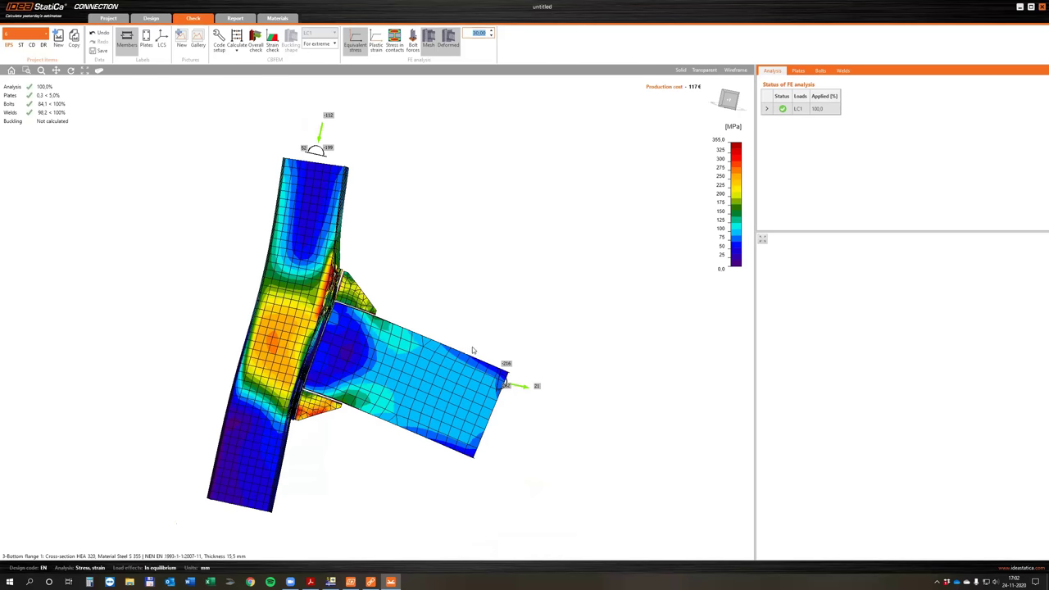
right_drag(490, 386, 507, 388)
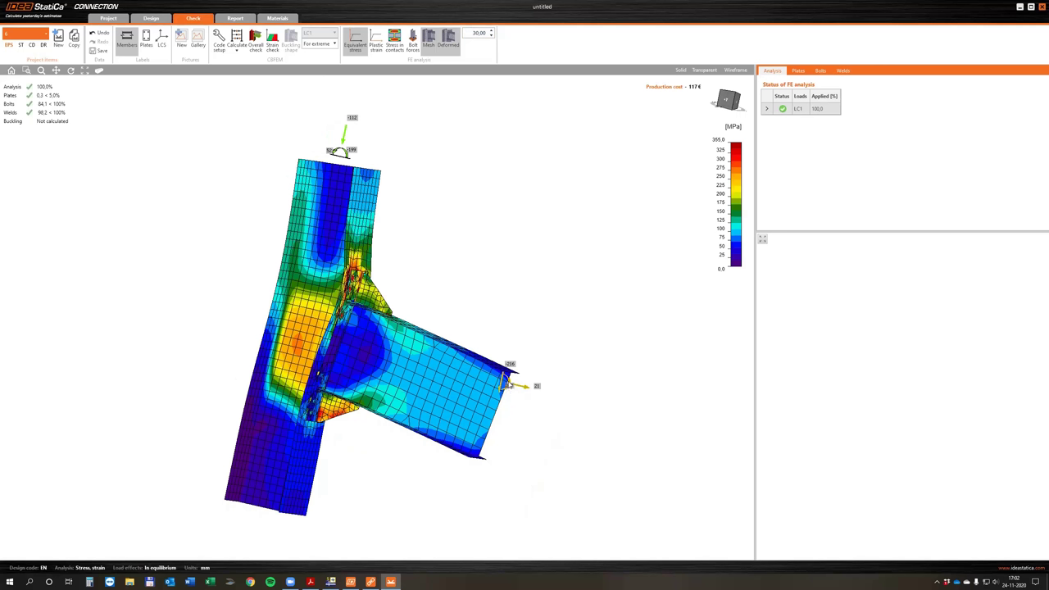
- Switch to RFEM to view the bending moments at the joint, return to IDEA StatiCa and compare the deformed beam end
click(331, 582)
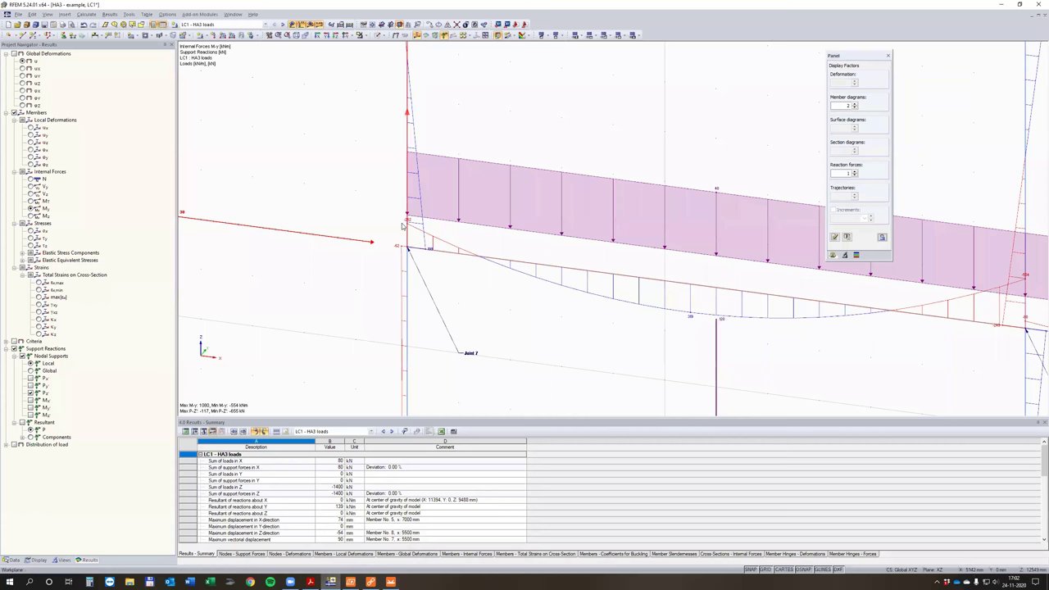
click(390, 582)
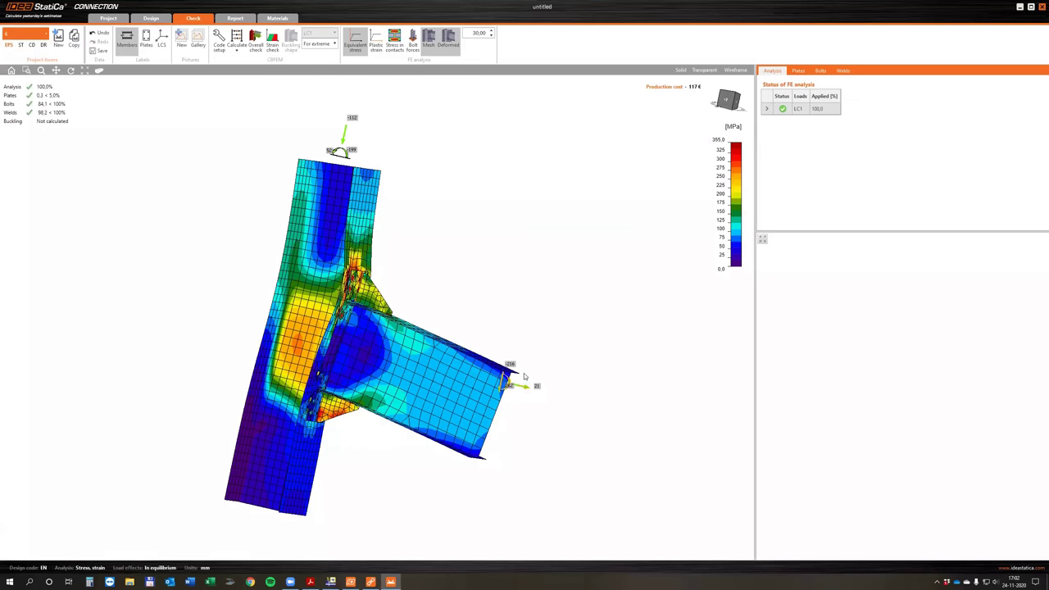
scroll(524, 373, up, 3)
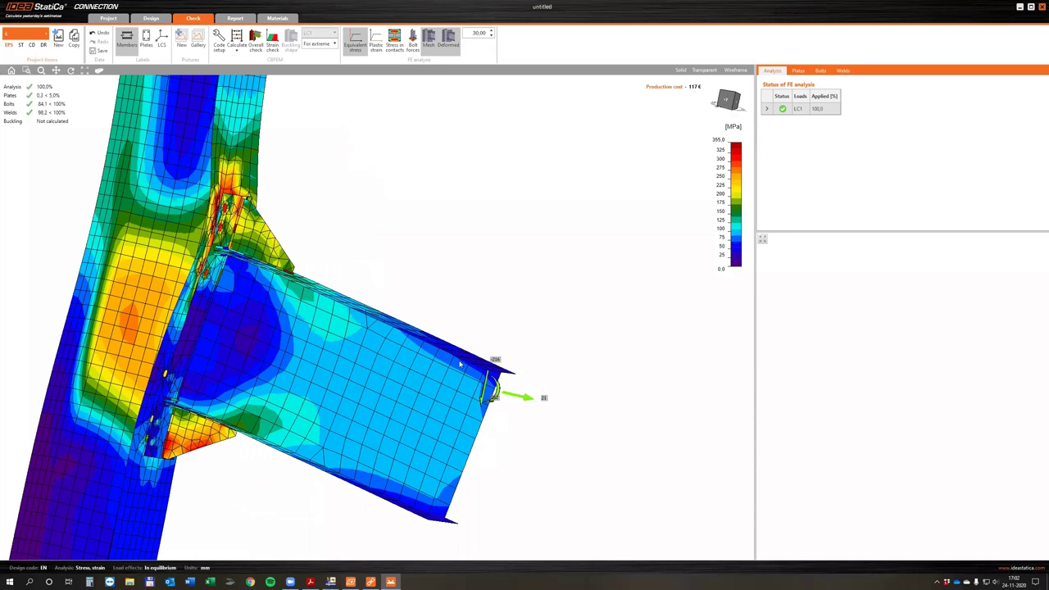
scroll(517, 398, down, 3)
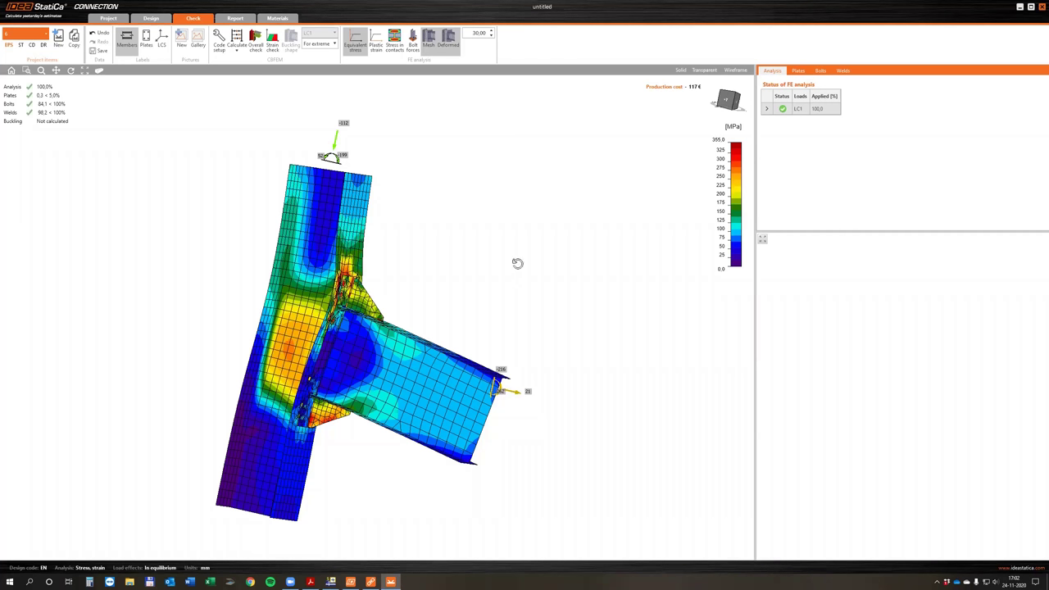
right_drag(480, 260, 274, 353)
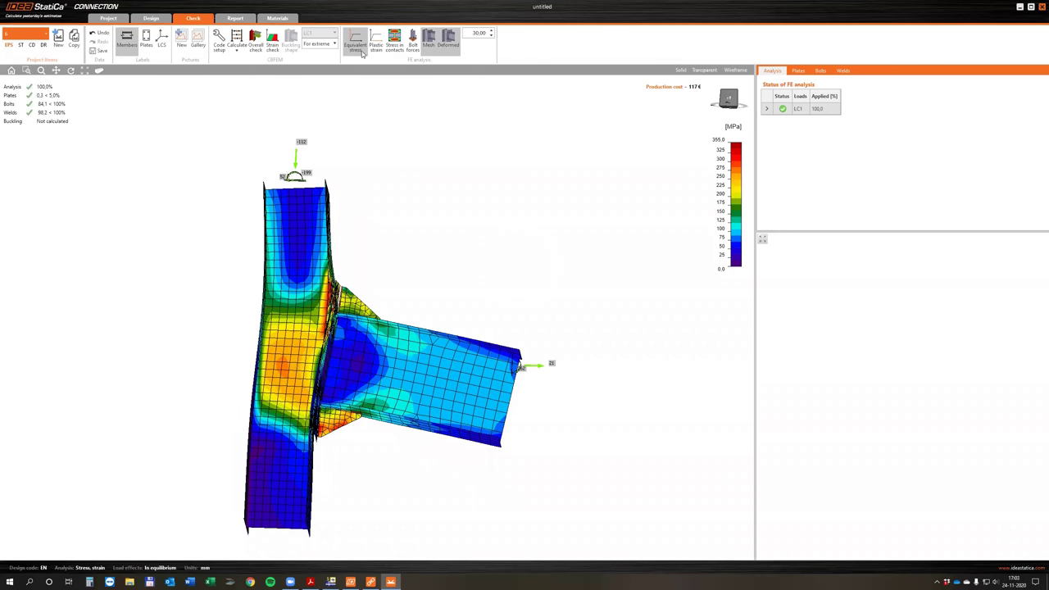
- Display the bolt forces and examine the upper bolts and the bending of the column flange at the end plate
scroll(379, 271, up, 5)
mouse_move(361, 270)
right_down()
mouse_move(348, 297)
mouse_move(360, 346)
mouse_move(356, 268)
right_up()
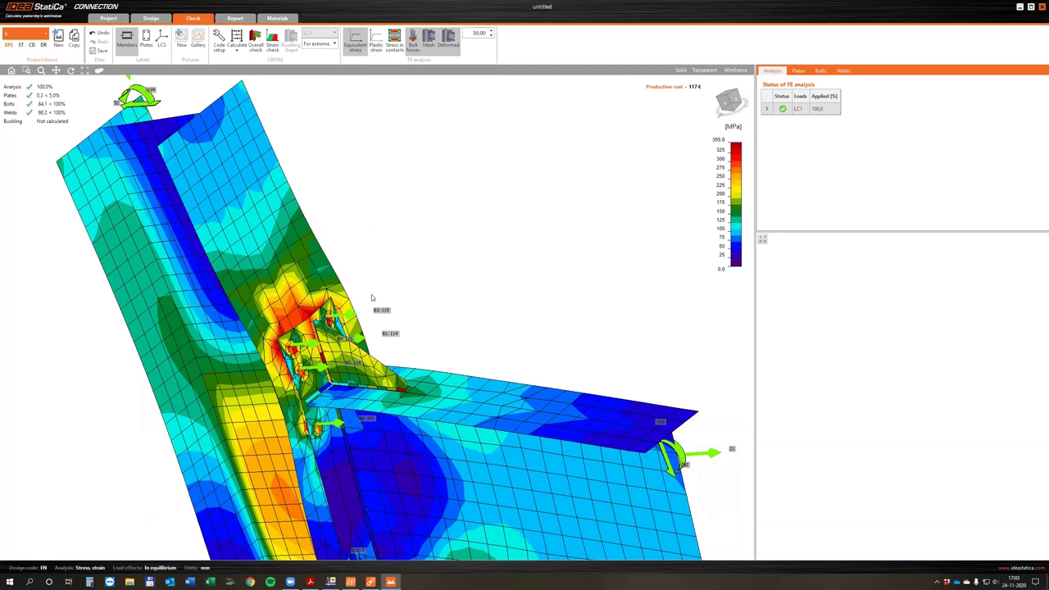
right_drag(380, 282, 377, 284)
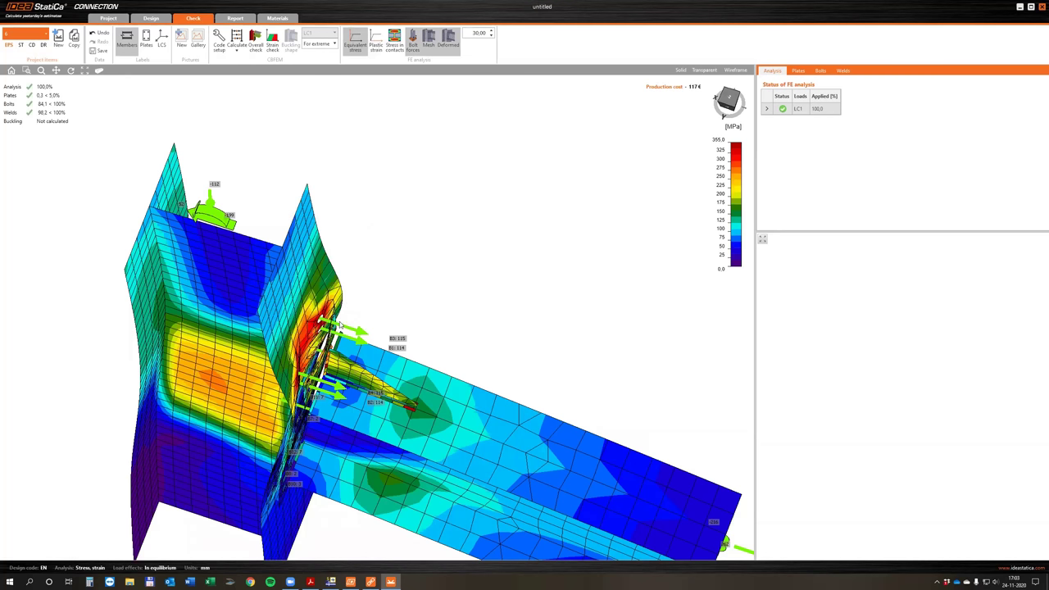
scroll(319, 409, down, 2)
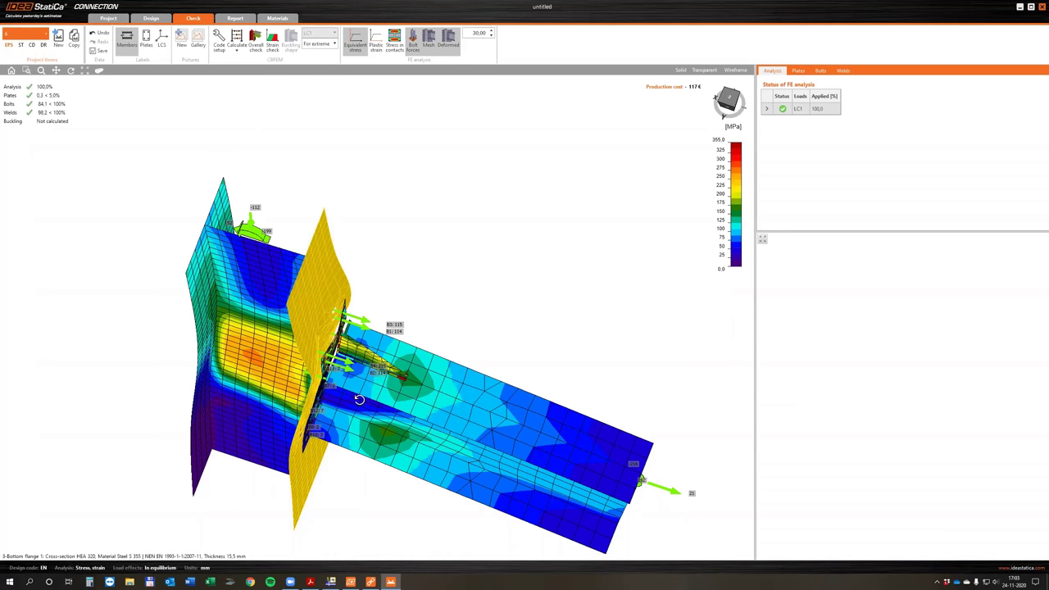
right_drag(397, 466, 342, 381)
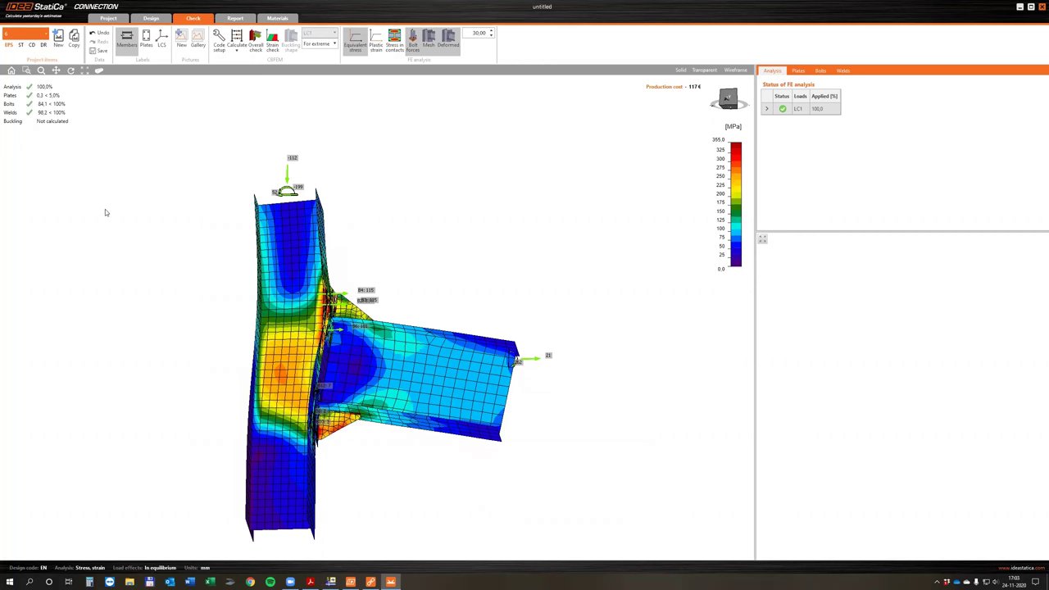
- Examine the deformed stress plot of the column web, column flange and lower widener from several angles
right_drag(377, 189, 416, 218)
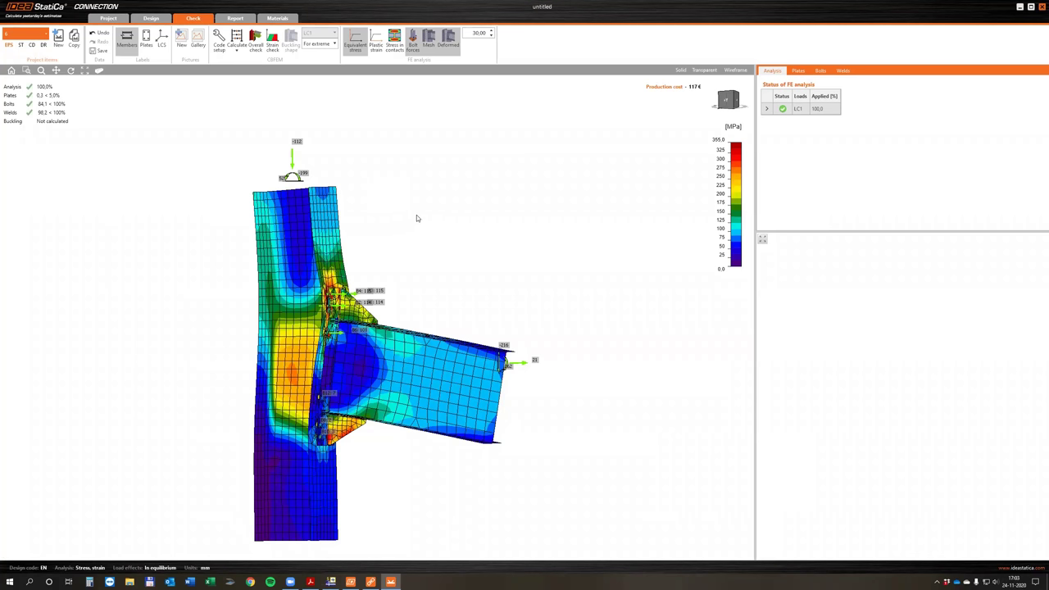
right_drag(424, 236, 410, 249)
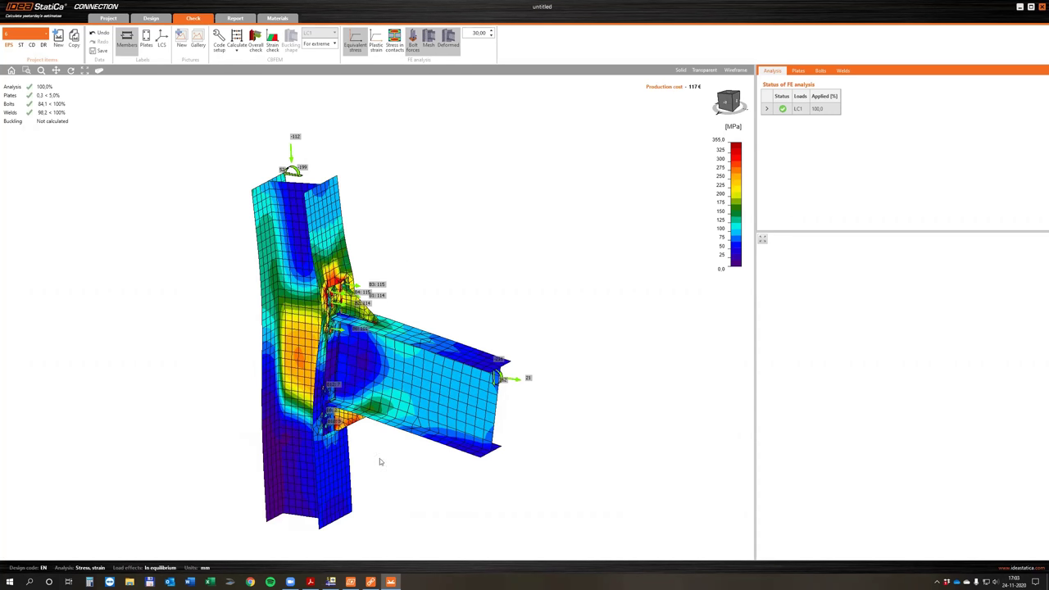
right_drag(389, 394, 349, 430)
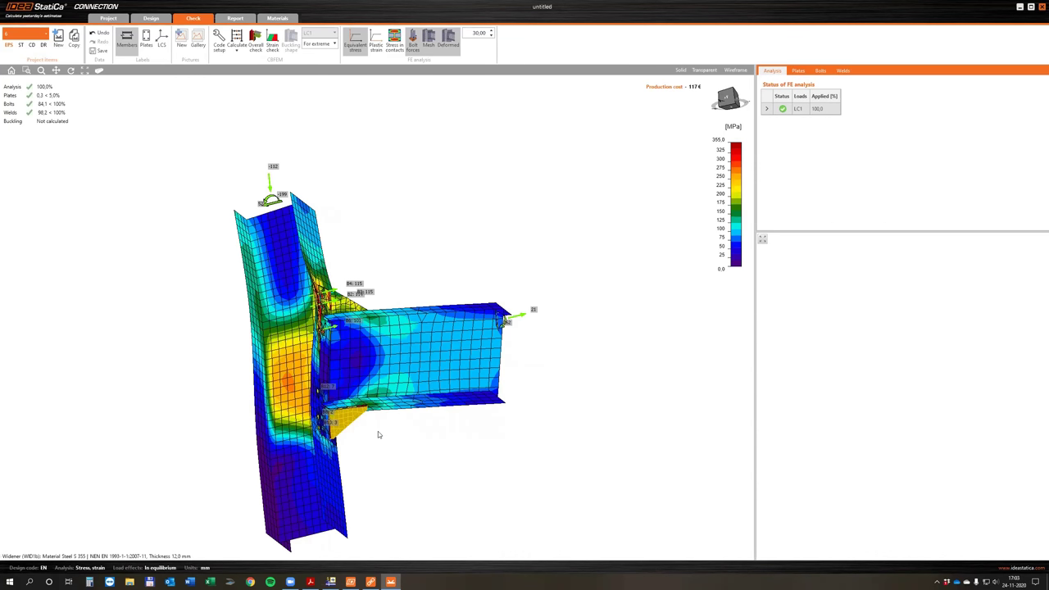
right_drag(368, 432, 355, 430)
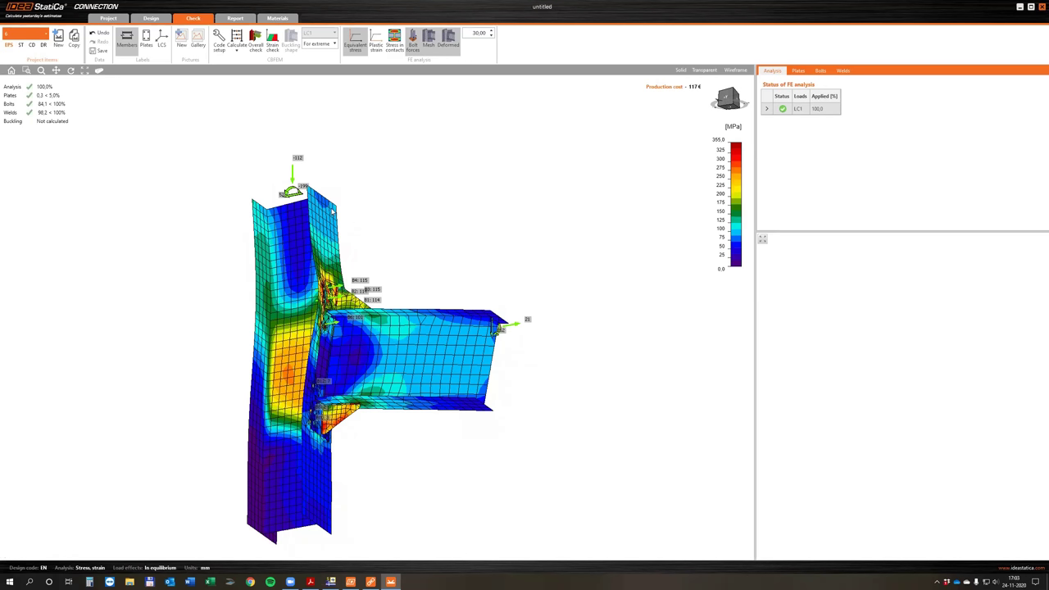
right_drag(332, 211, 351, 211)
right_drag(434, 267, 432, 277)
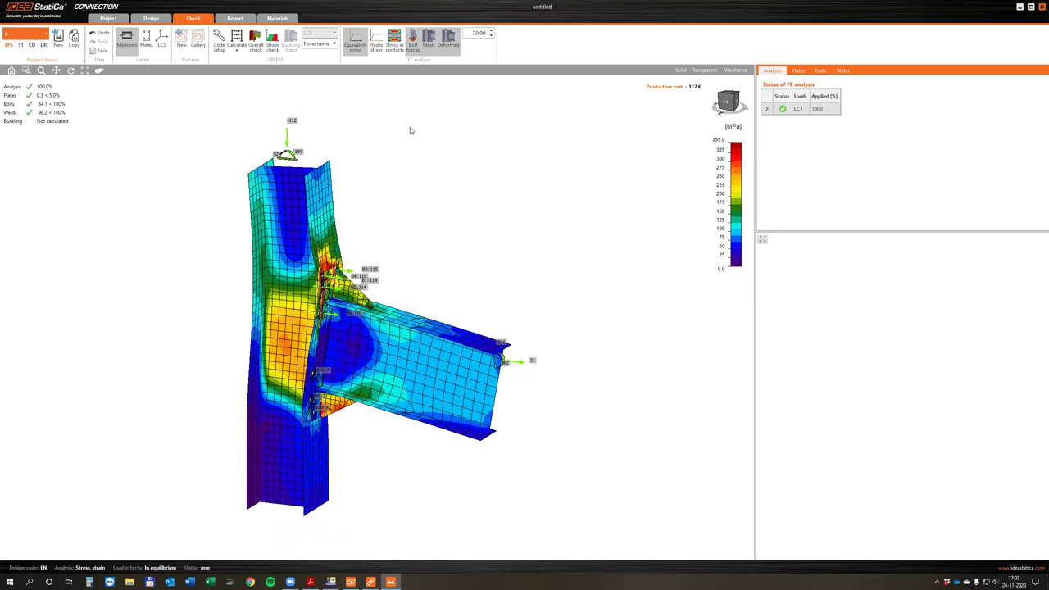
right_drag(411, 130, 419, 131)
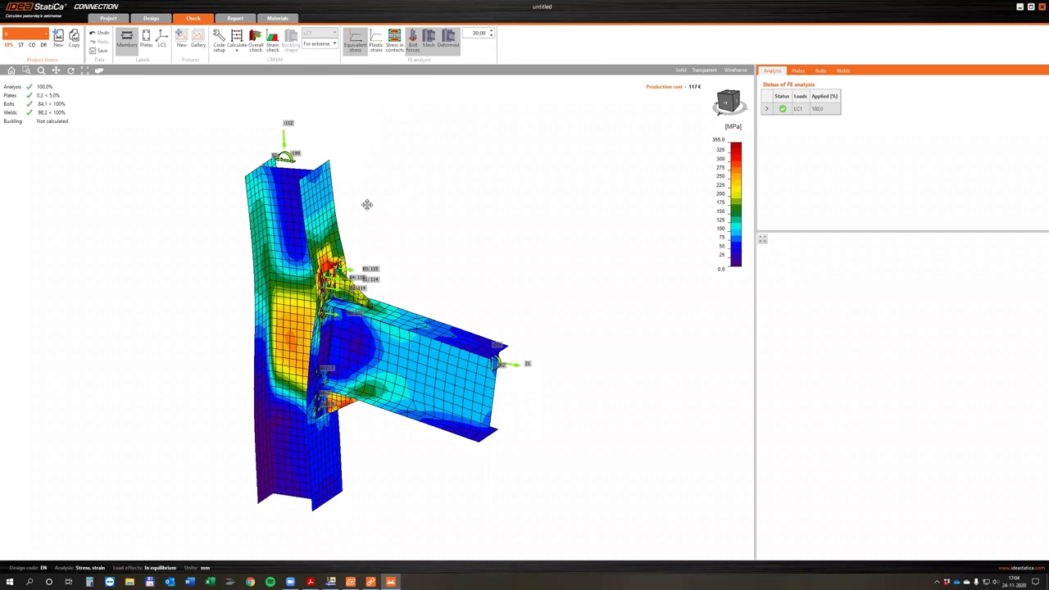
middle_drag(367, 204, 289, 186)
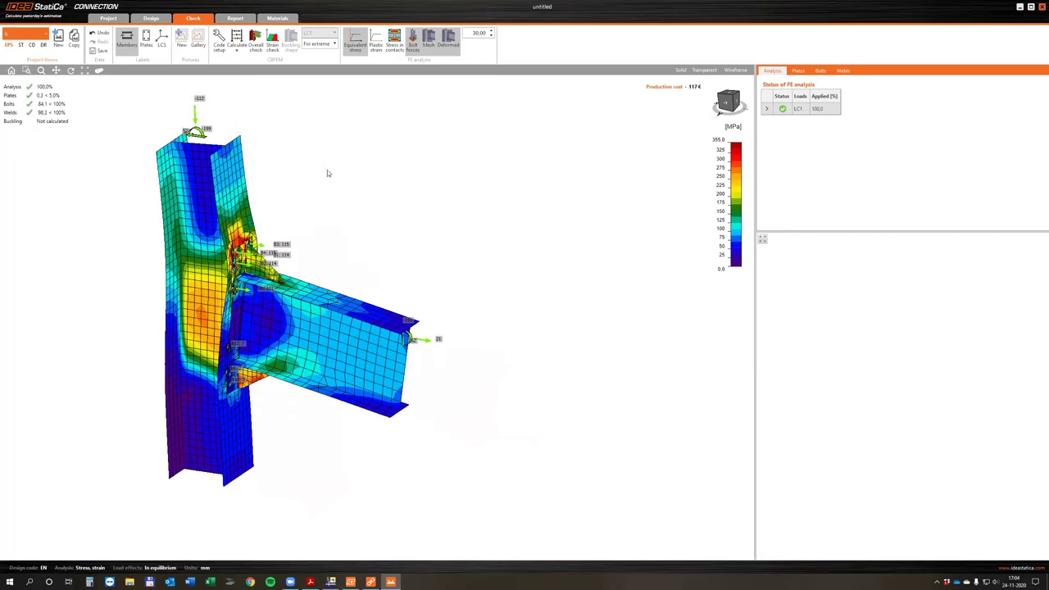
- Hide the equivalent stress plot and return to the joint's design data to review the LC1 load effects
click(355, 41)
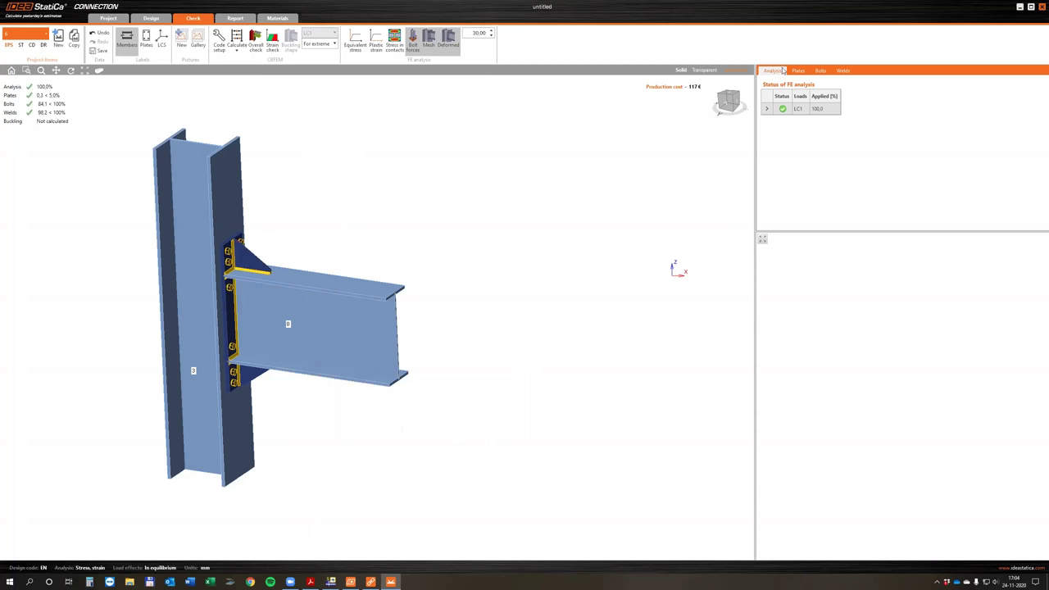
drag(752, 94, 691, 100)
scroll(339, 220, up, 3)
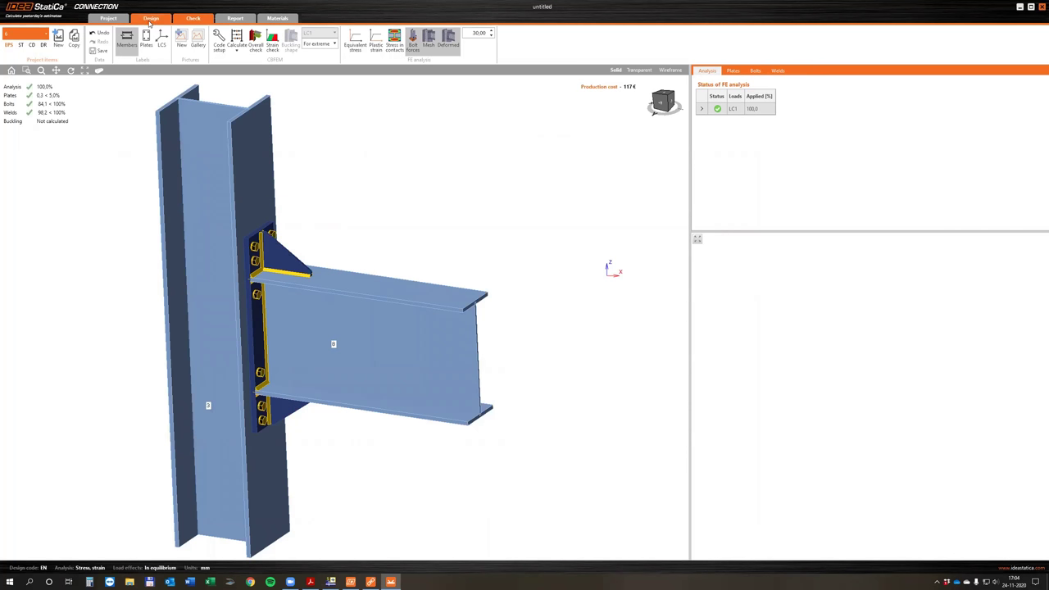
click(150, 20)
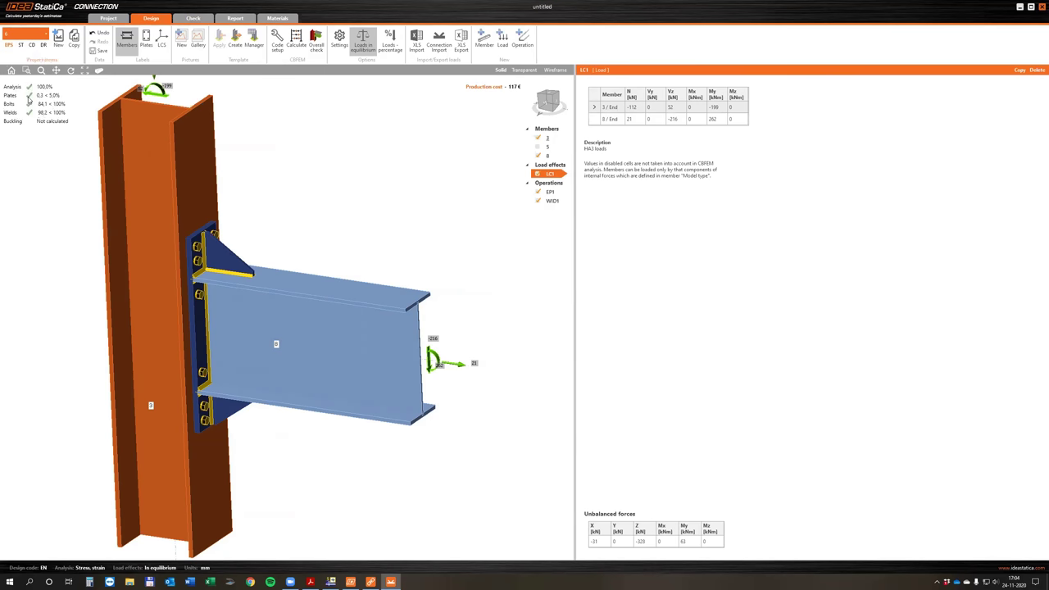
- Open the plate check results, select end plate EP1, enlarge the results area and display the equivalent stress
click(197, 20)
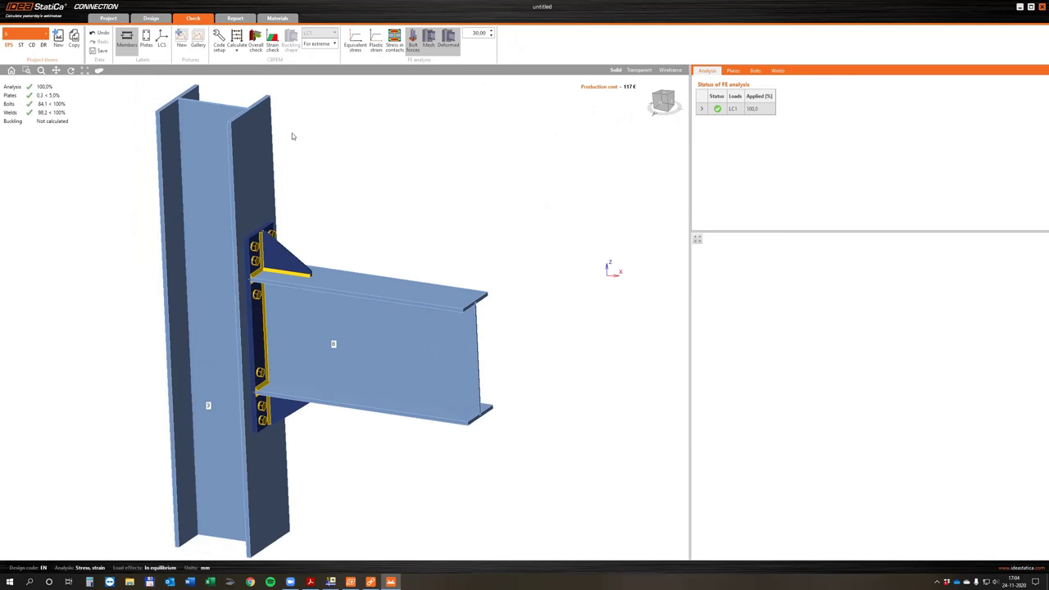
click(733, 71)
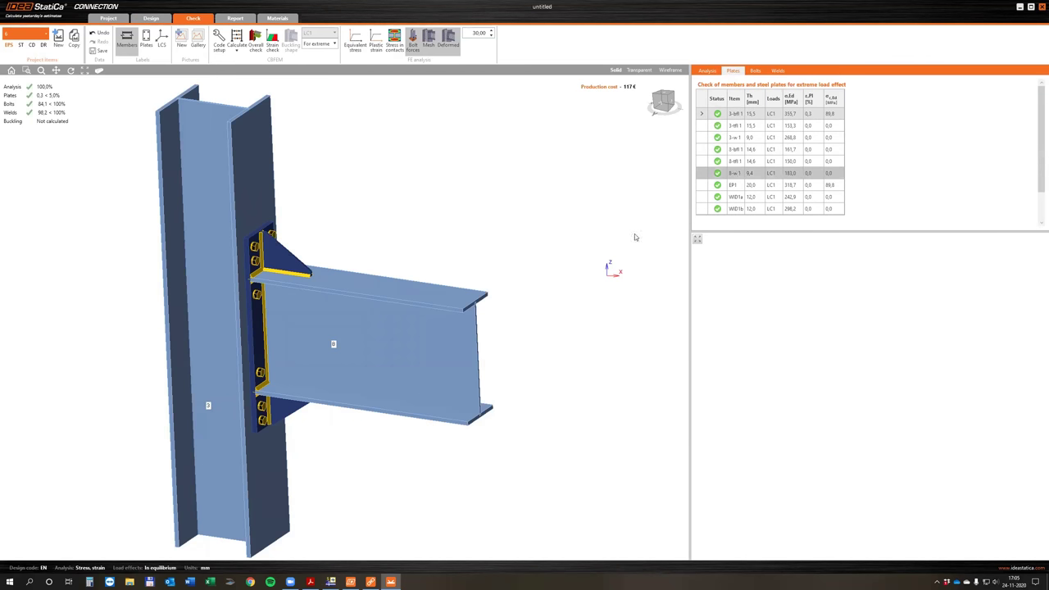
click(738, 187)
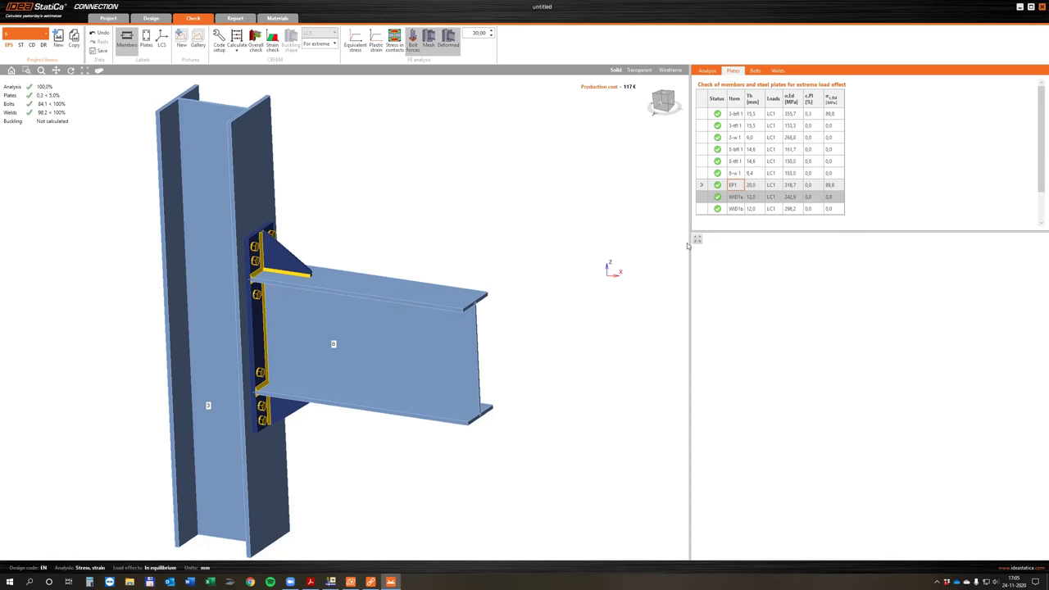
drag(649, 241, 584, 241)
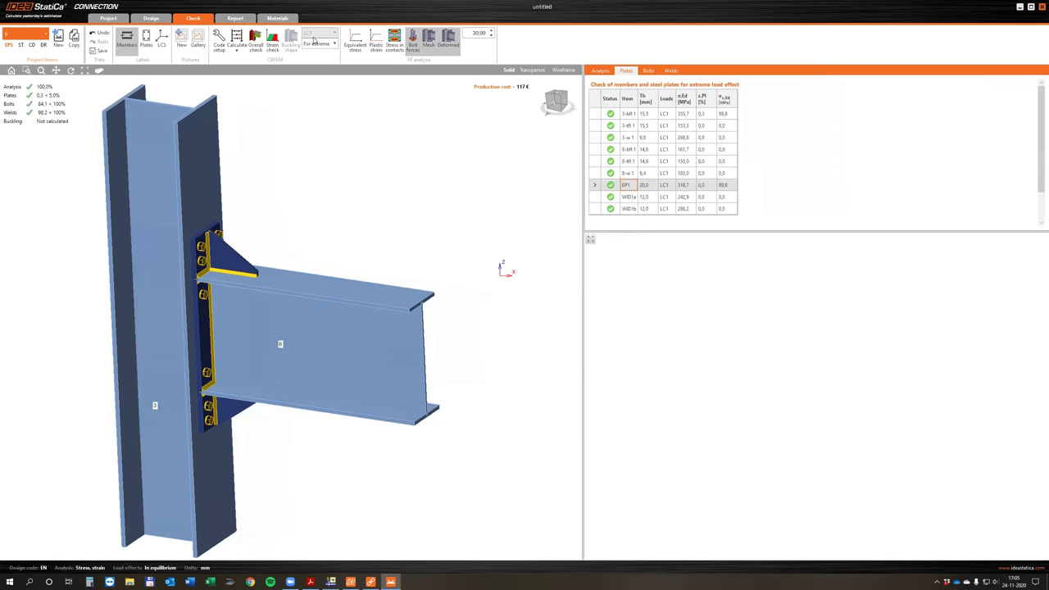
click(354, 37)
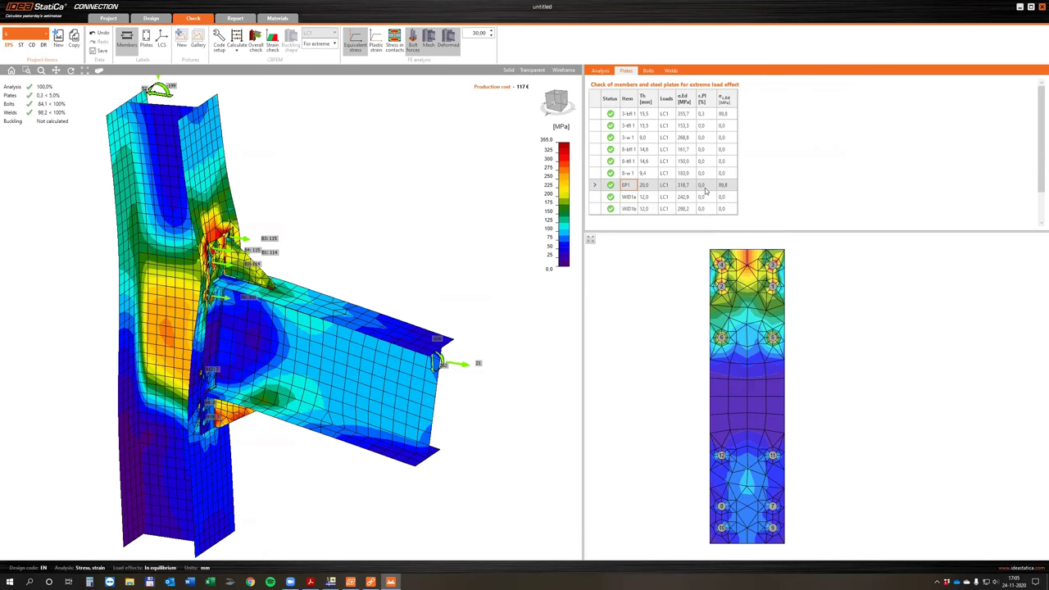
- Select the column flange 3-bfl 1 and examine its stress around the bolt holes and its plastic strain
click(703, 114)
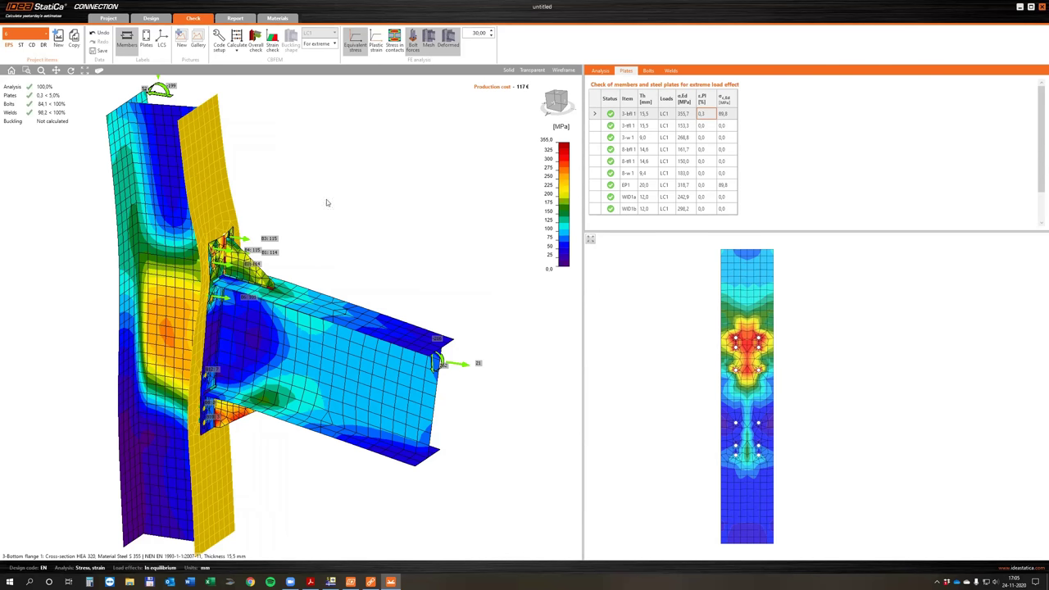
scroll(738, 349, up, 5)
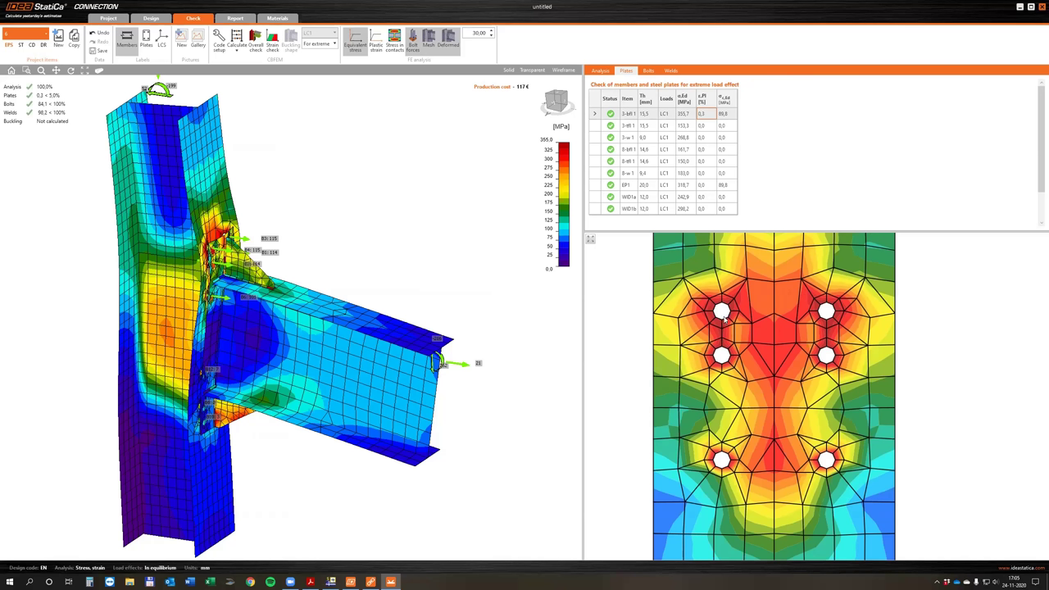
click(704, 122)
click(701, 101)
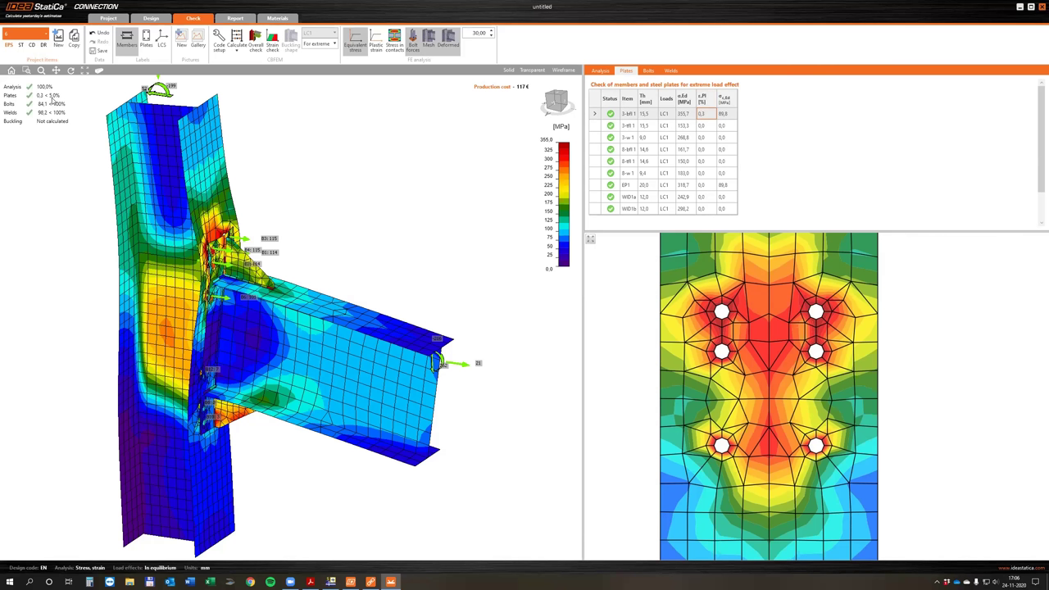
click(689, 118)
click(686, 118)
- Look up the properties of the Steel S 355 material and enlarge the area showing them
click(278, 19)
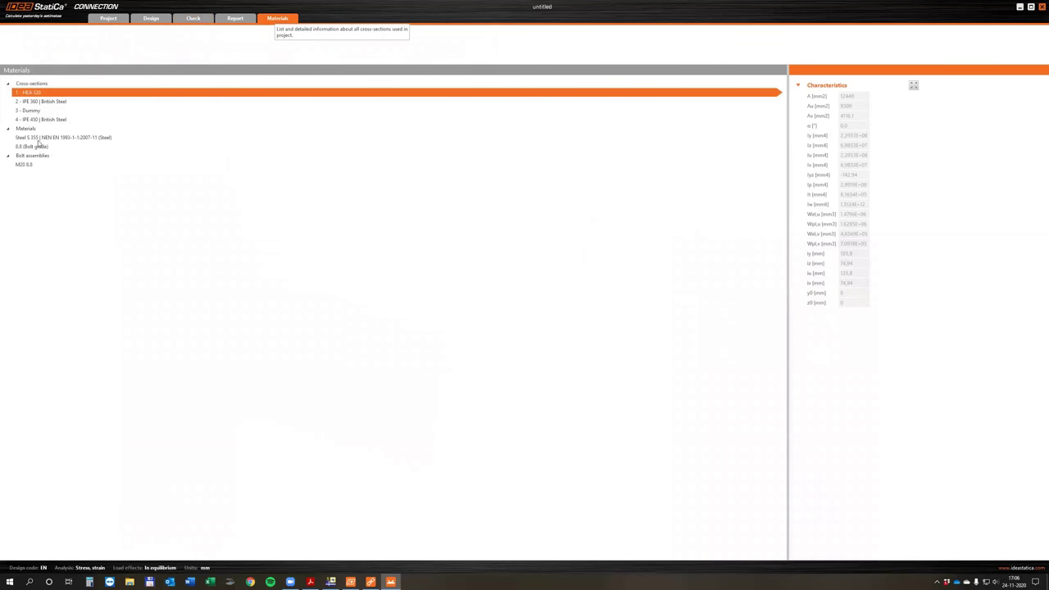
click(45, 138)
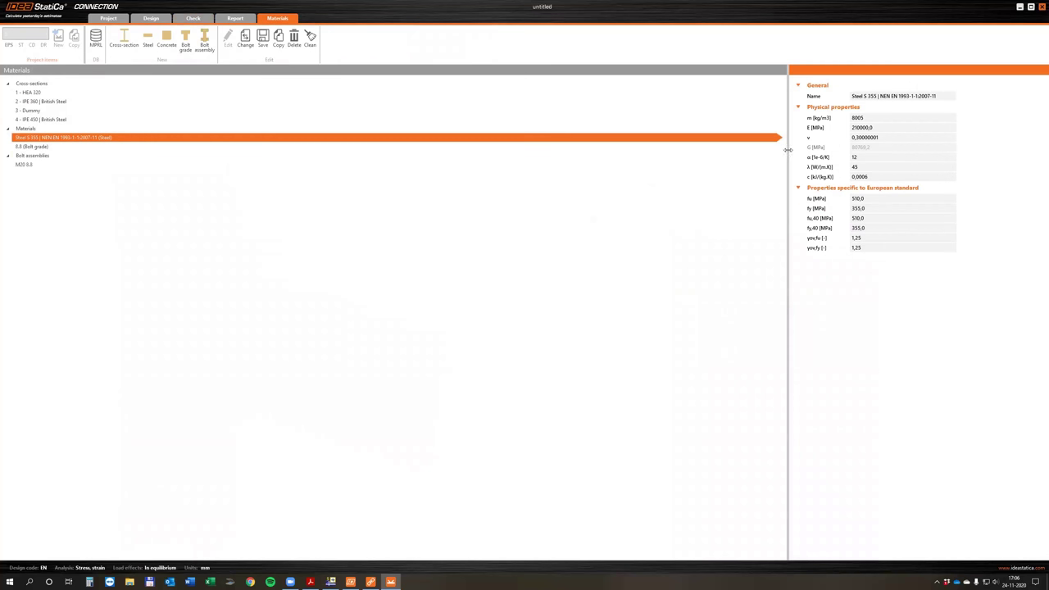
drag(788, 153, 581, 159)
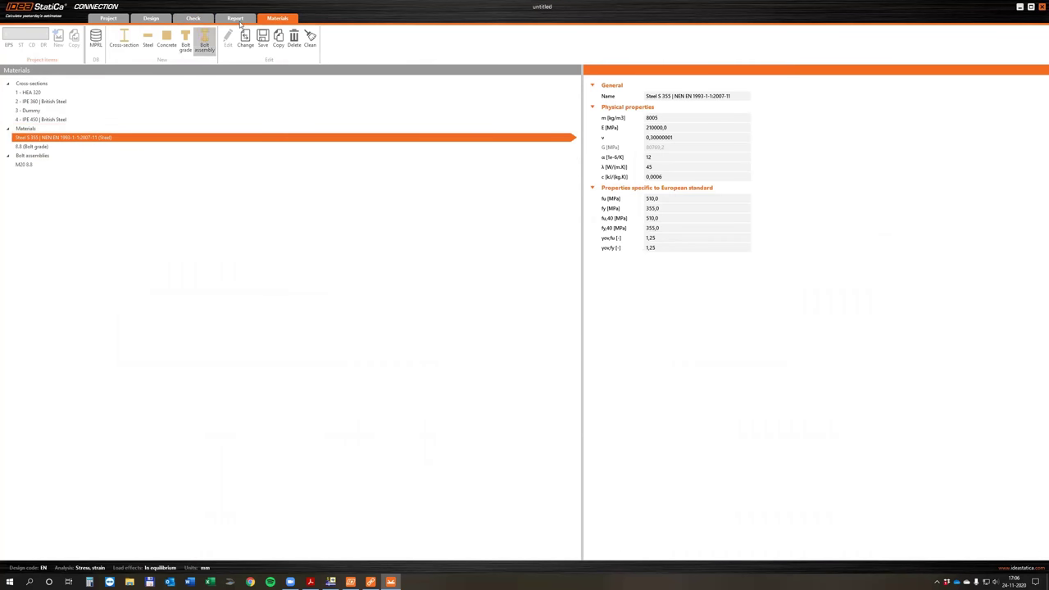
- Return through the connection design to the plate checks and review the plastic strain of column flange 3-bfl 1
click(154, 20)
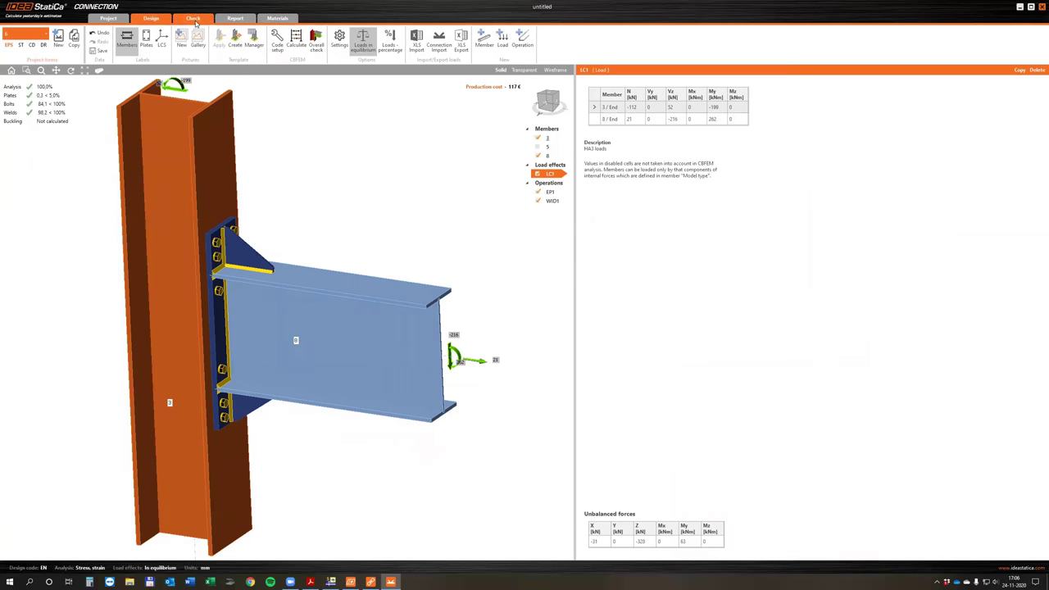
click(195, 23)
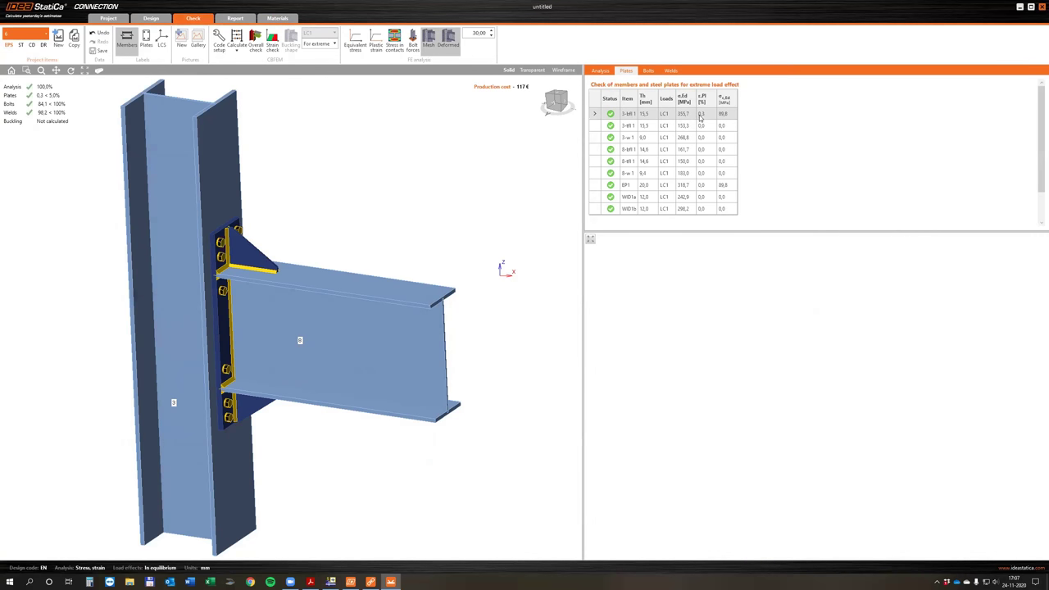
click(703, 118)
click(702, 120)
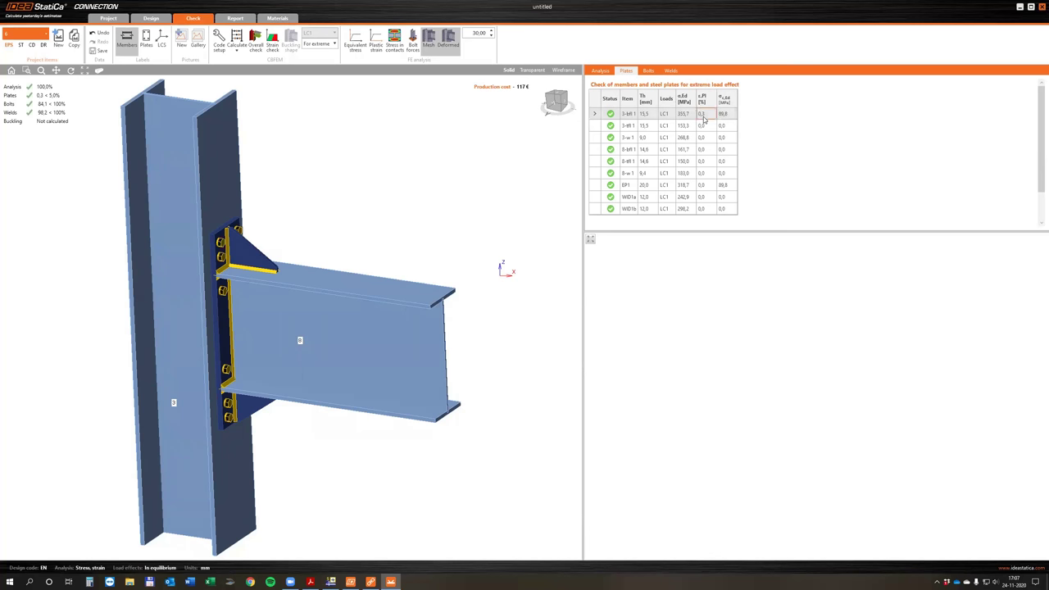
- Open the bolt check results with the equivalent stress displayed and examine the force arrows of the upper bolts up close
click(648, 71)
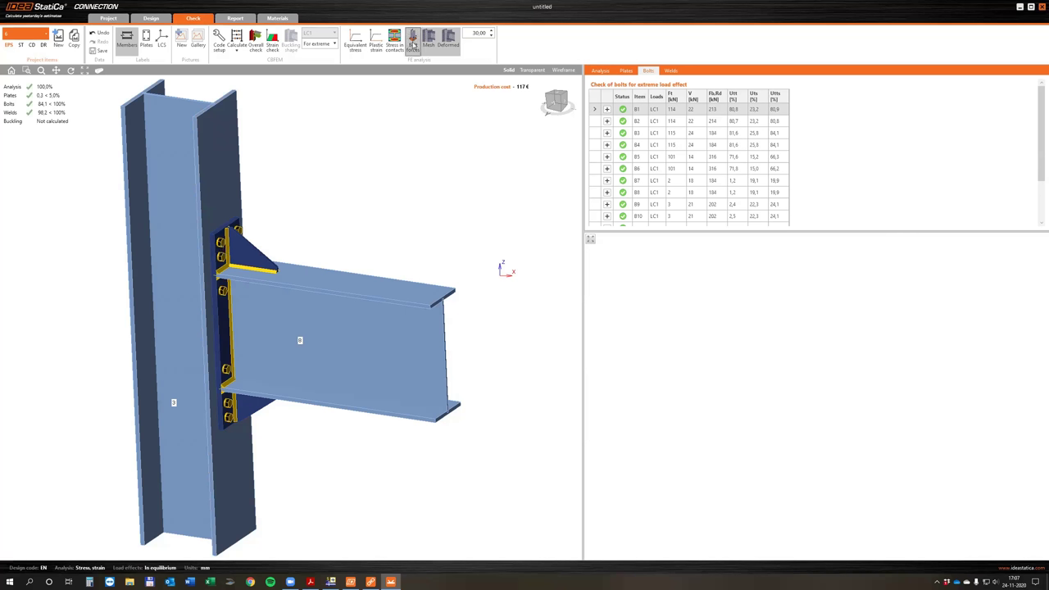
click(356, 45)
click(432, 36)
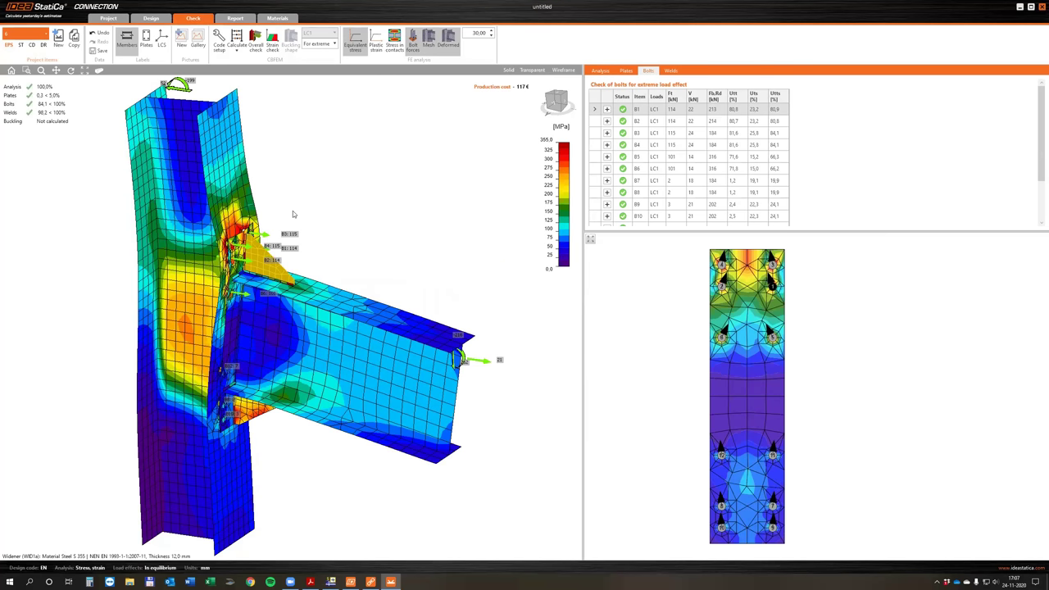
scroll(293, 210, up, 5)
mouse_move(301, 215)
right_down()
mouse_move(256, 251)
mouse_move(289, 227)
right_up()
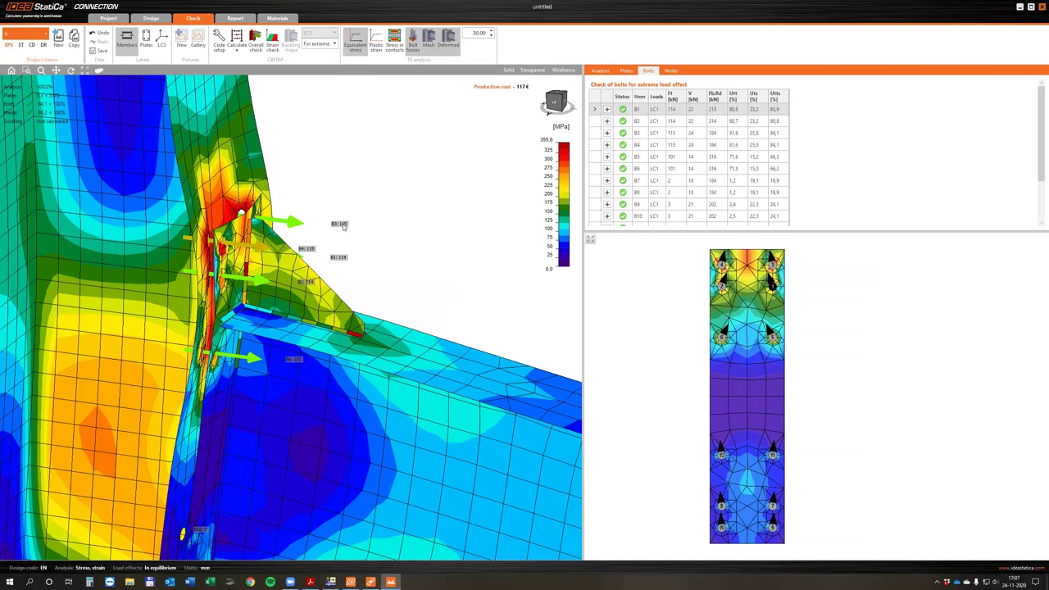
click(292, 222)
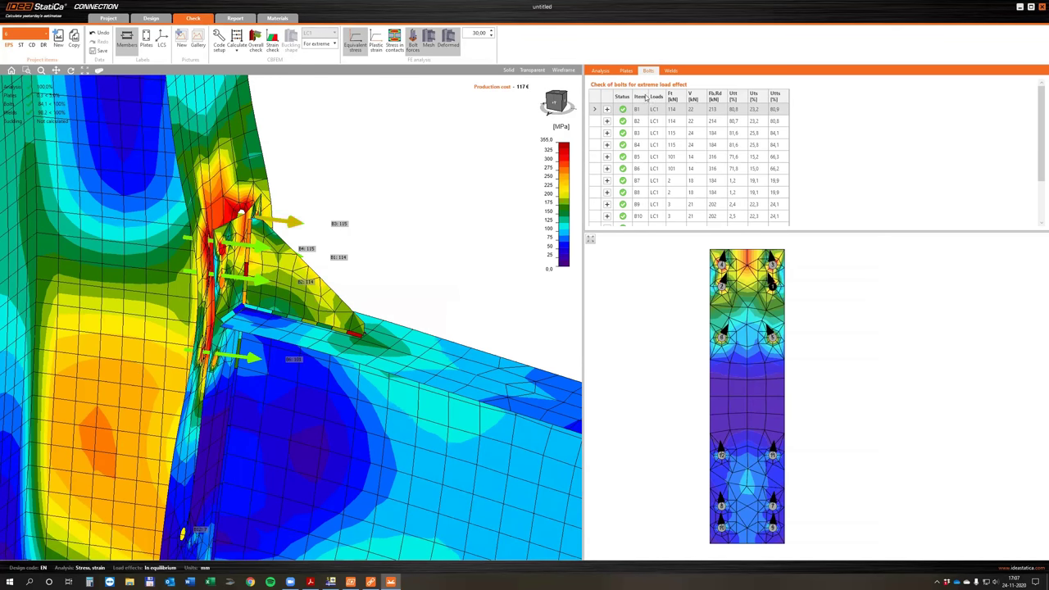
click(298, 226)
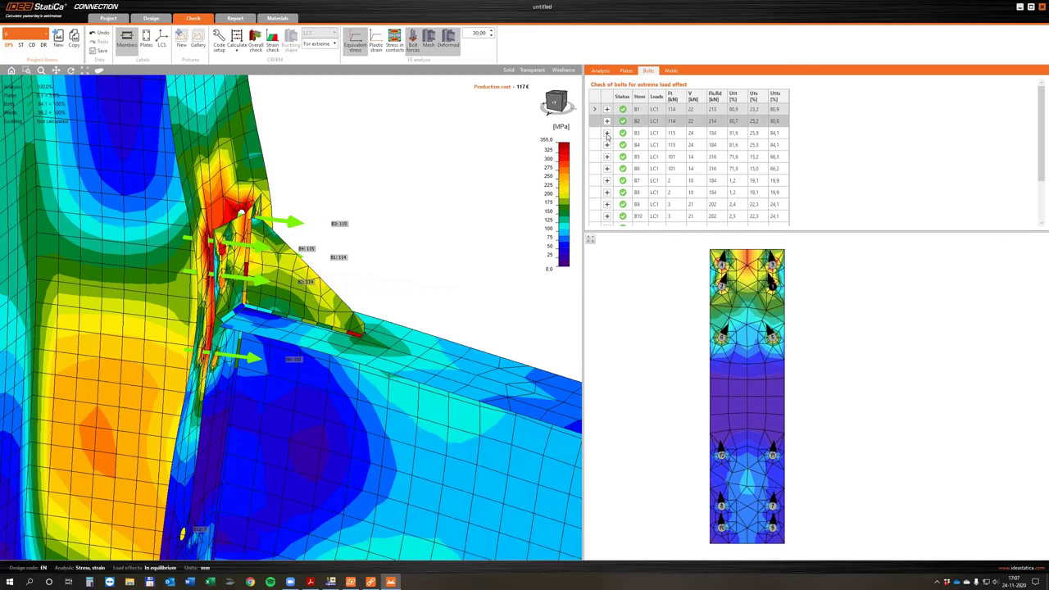
- Expand the detailed check of bolt B3 and review its tension and shear forces
click(607, 134)
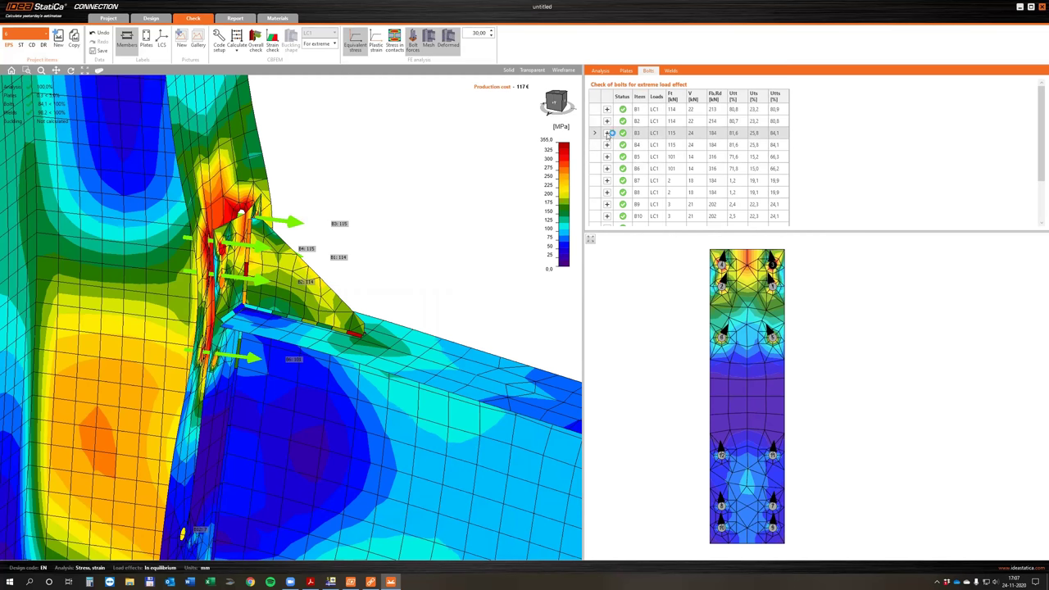
click(648, 135)
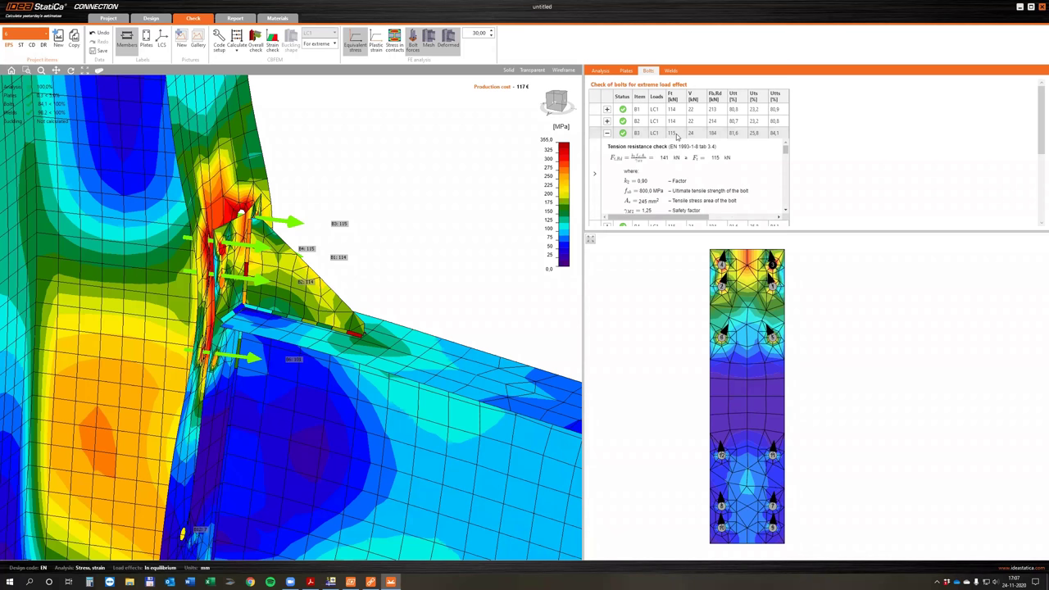
click(676, 135)
click(697, 136)
- Examine the shear force directions of the bolts on the end plate's stress plot and the load at the beam end
scroll(782, 269, up, 5)
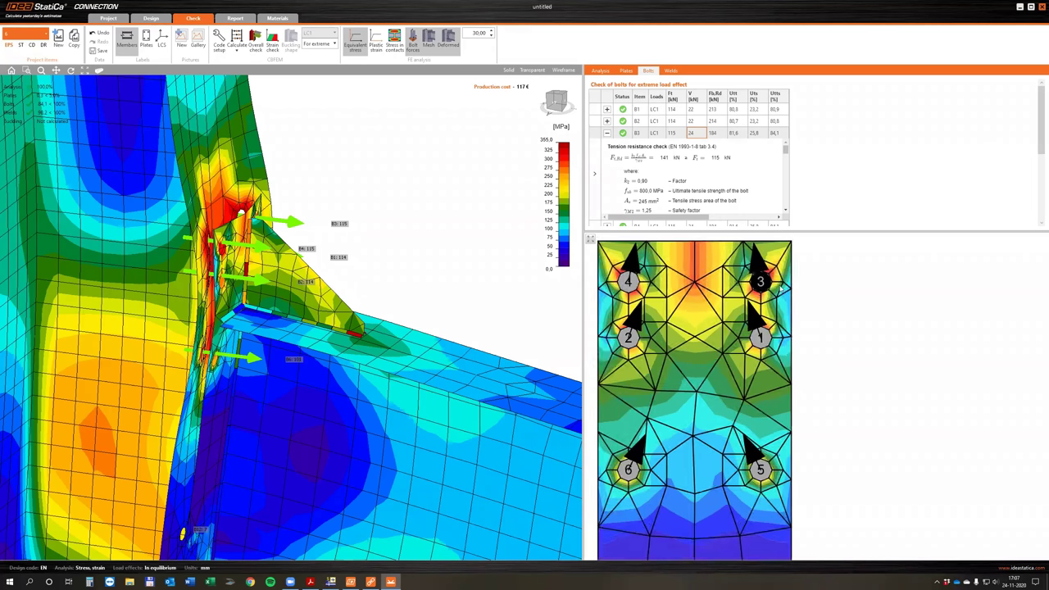
scroll(781, 289, up, 3)
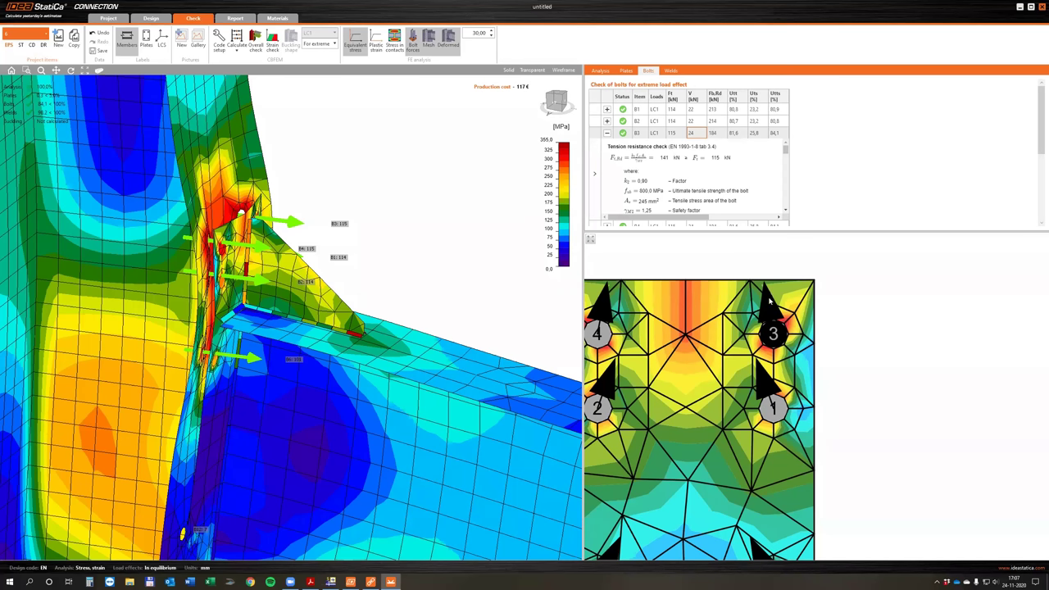
scroll(774, 332, down, 2)
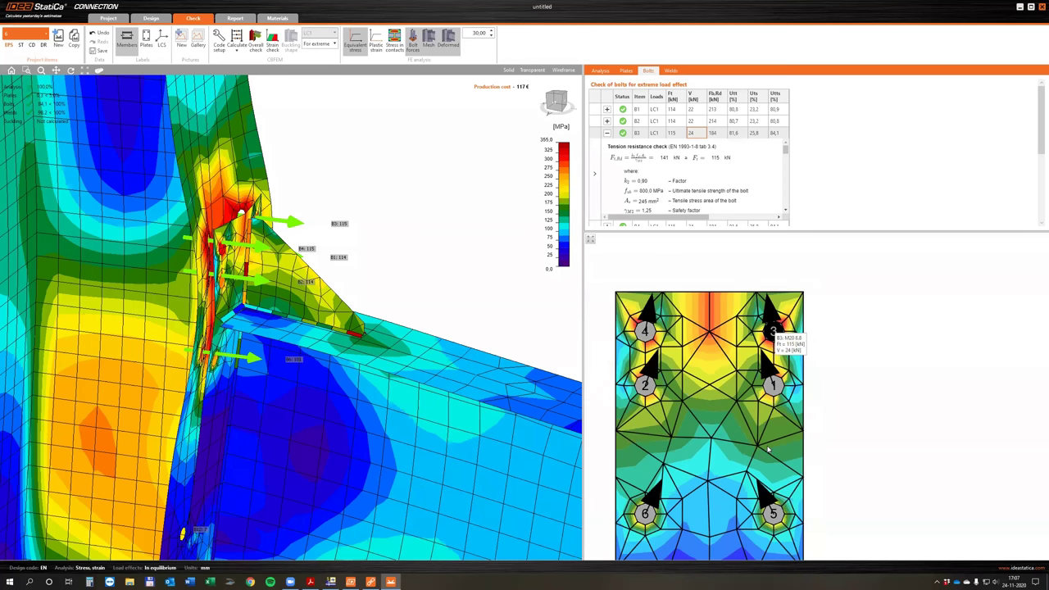
scroll(762, 426, down, 2)
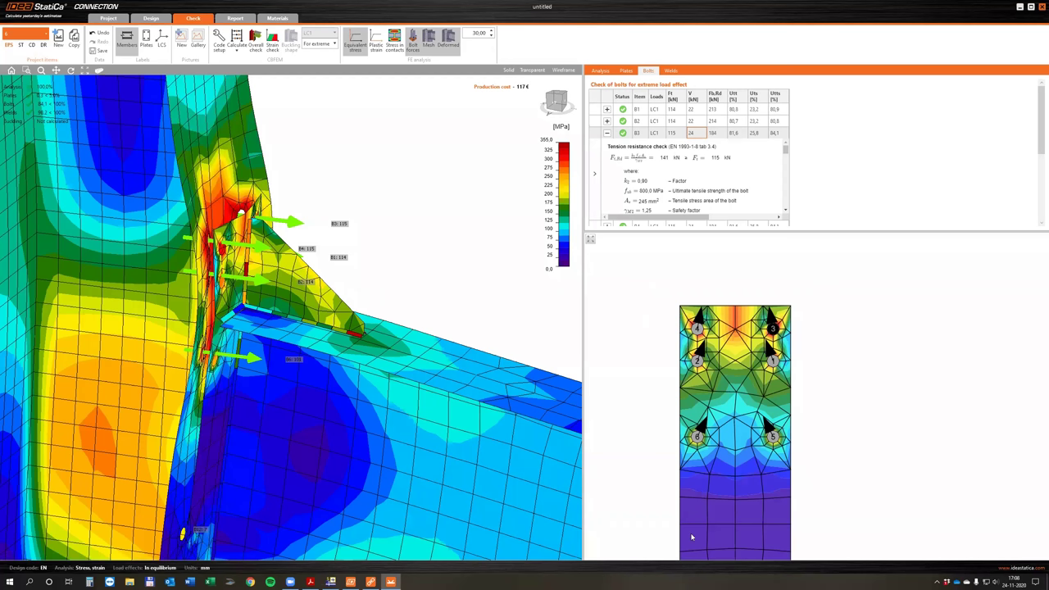
middle_drag(693, 538, 691, 500)
scroll(691, 500, down, 2)
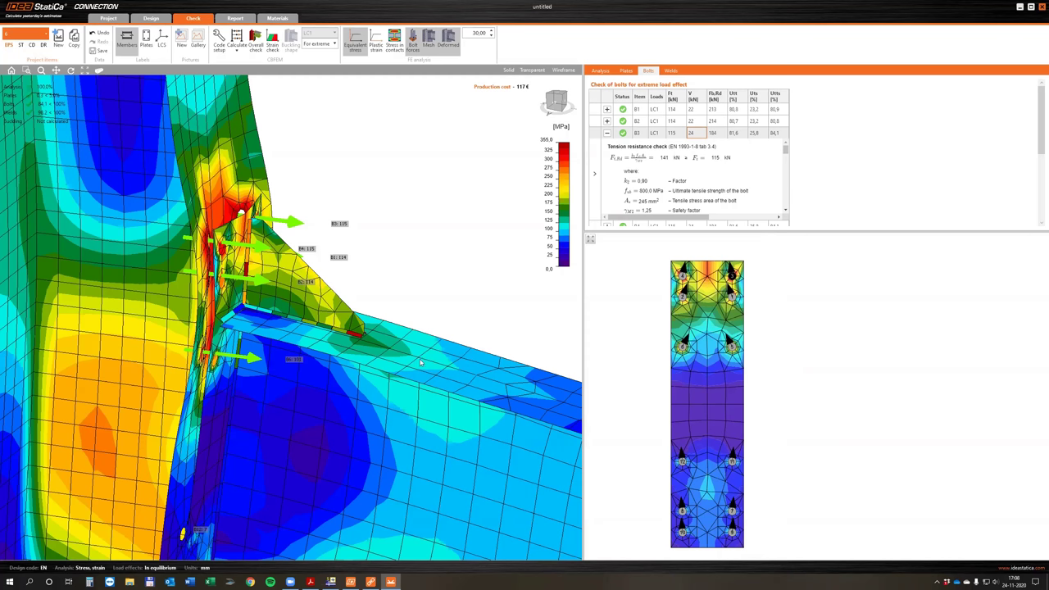
right_drag(413, 351, 392, 346)
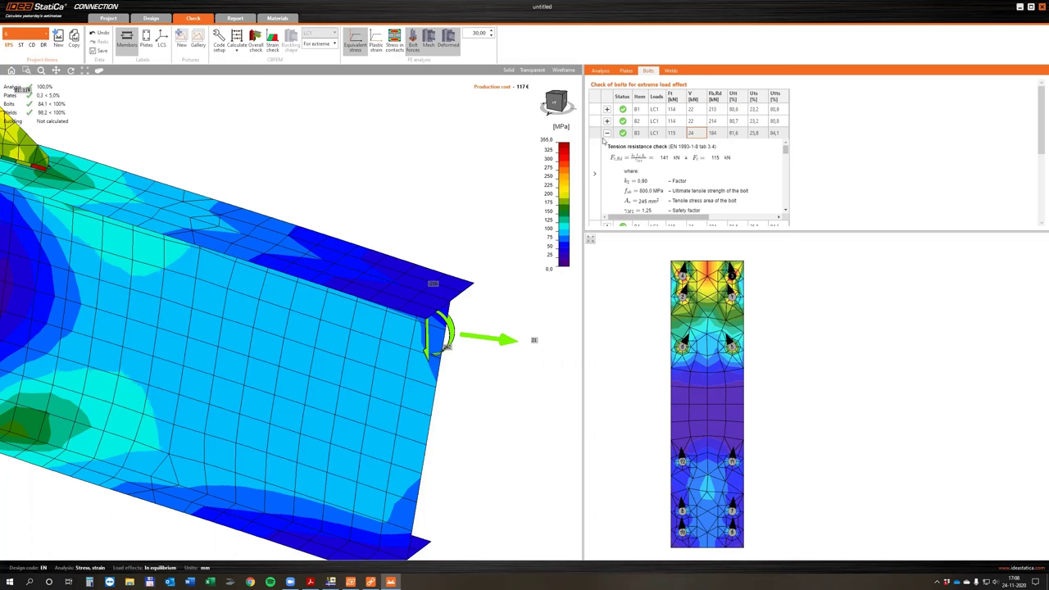
- Read bolt B3's tension, punching, shear and bearing resistance checks
drag(610, 145, 611, 148)
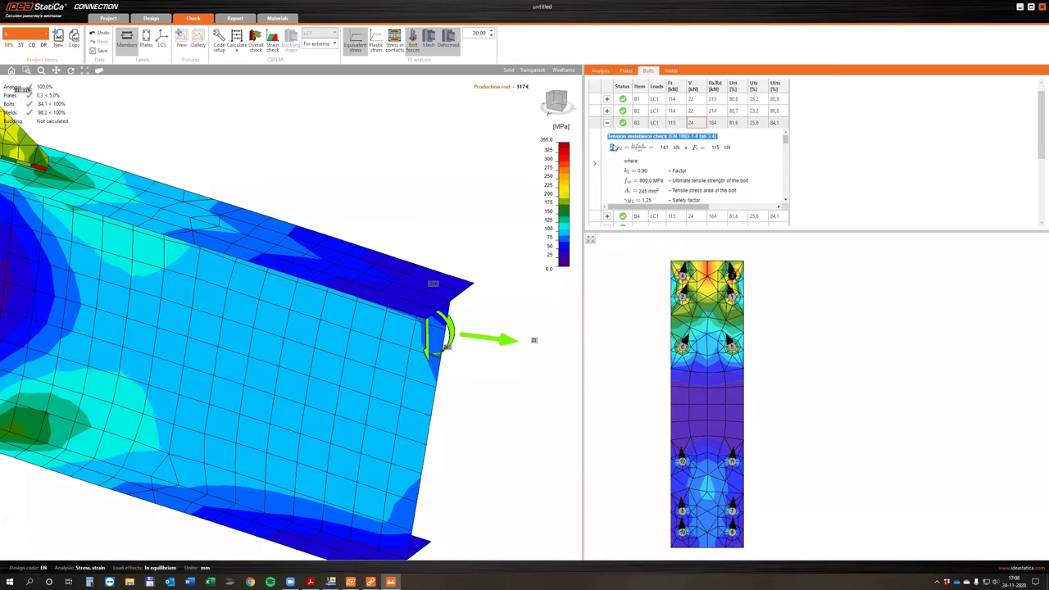
scroll(621, 173, down, 1)
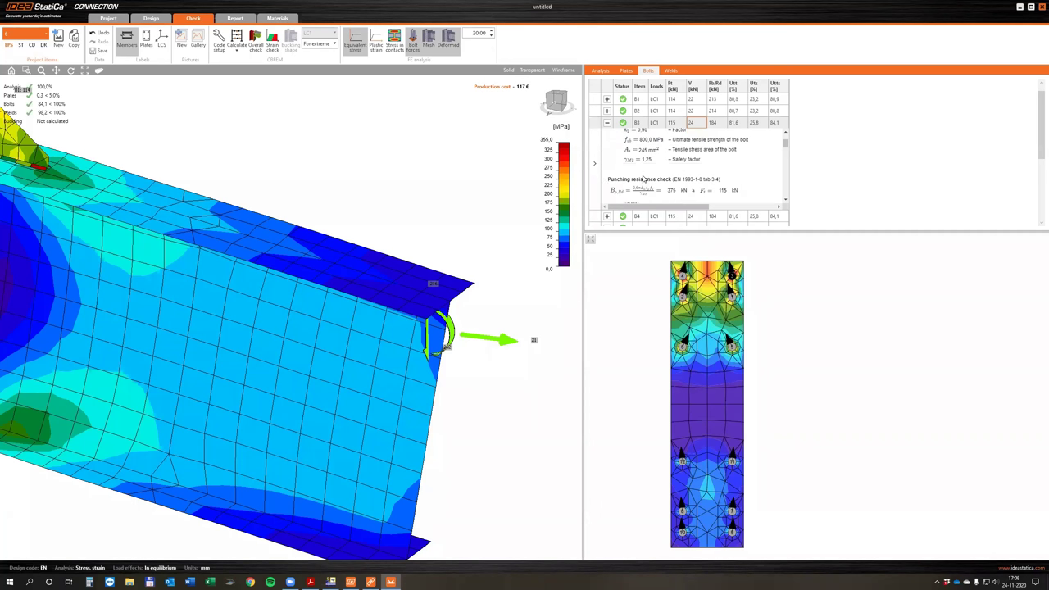
drag(644, 179, 607, 186)
scroll(644, 179, down, 2)
scroll(653, 182, down, 1)
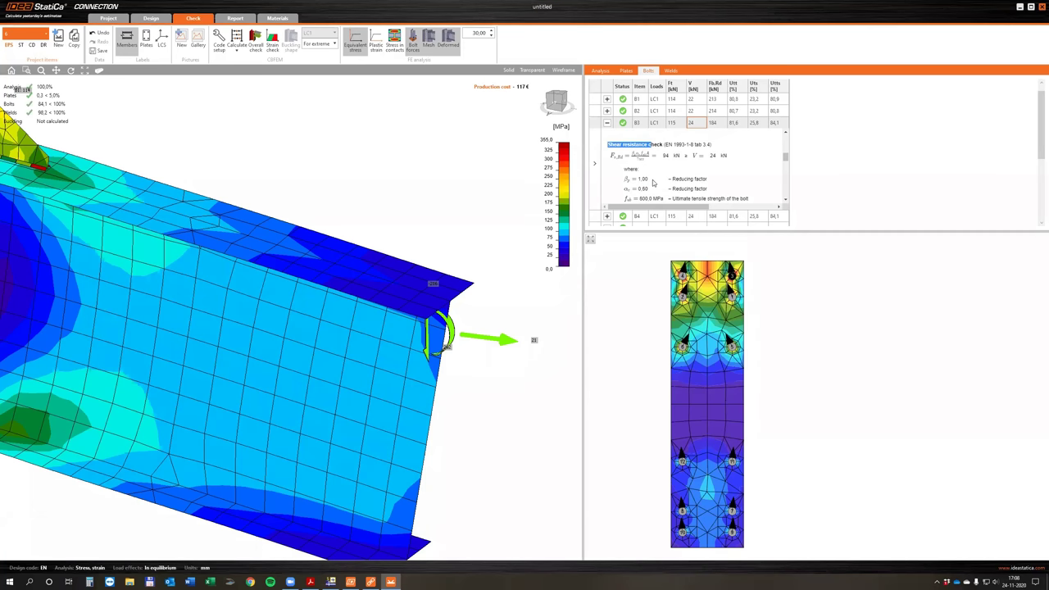
scroll(654, 183, down, 1)
scroll(623, 172, down, 1)
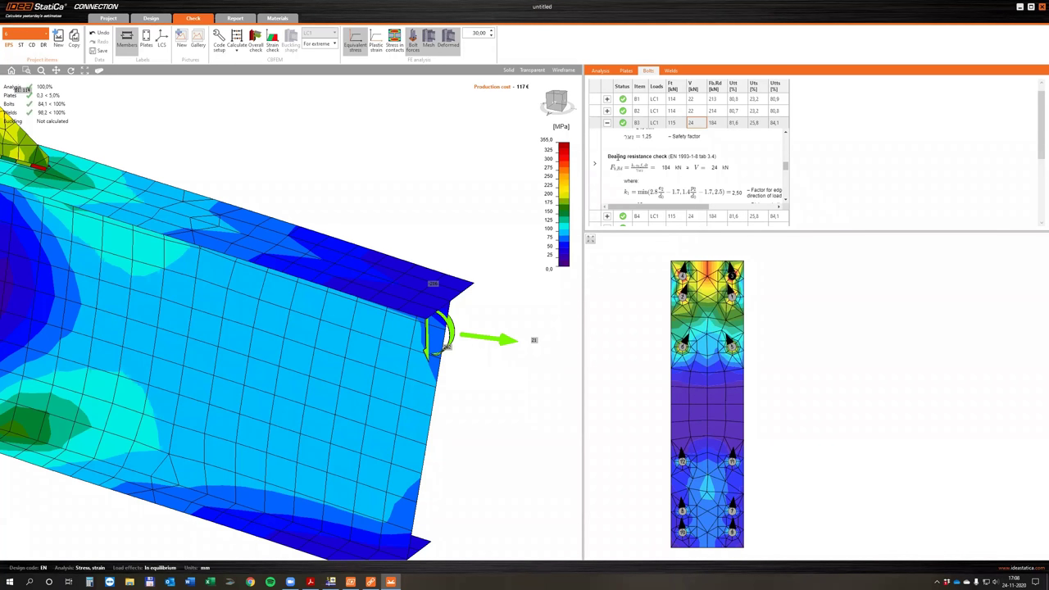
- Review bolt B3's bearing resistance, utilisation columns and bearing check parameters, and collapse its detailed check
click(719, 124)
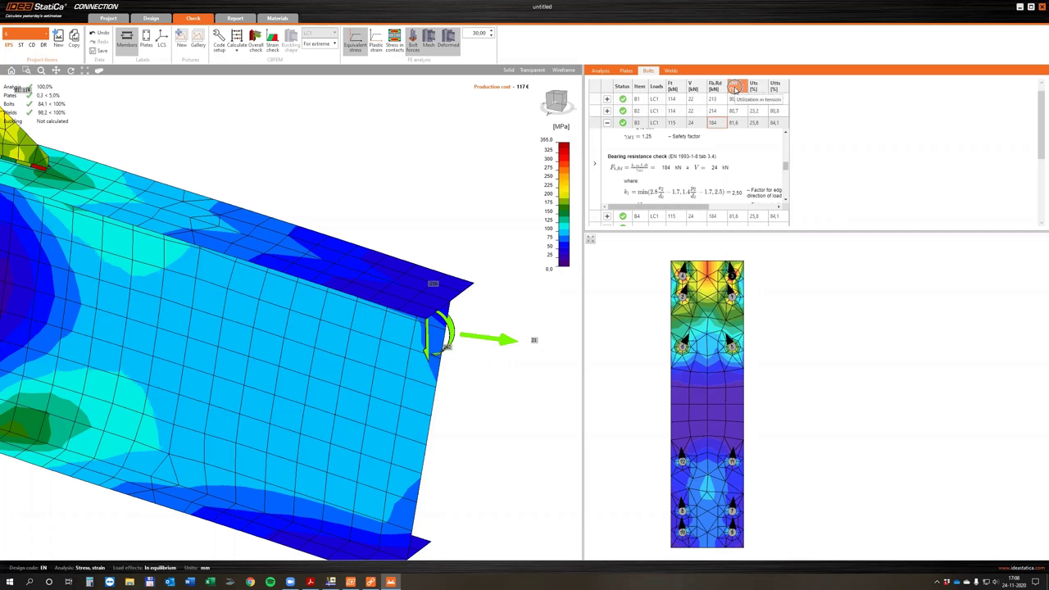
click(761, 89)
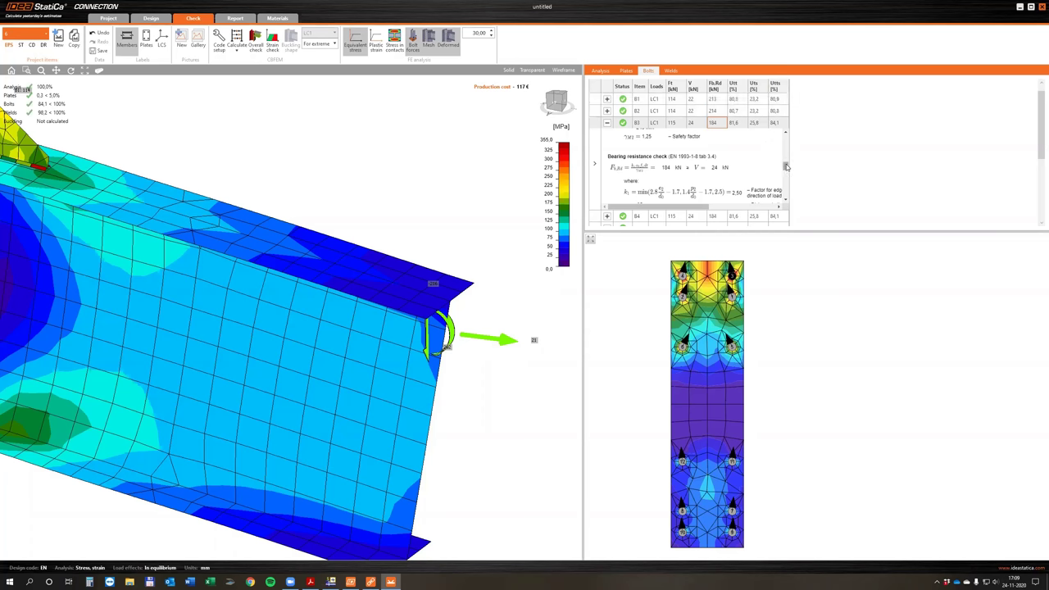
drag(786, 166, 788, 178)
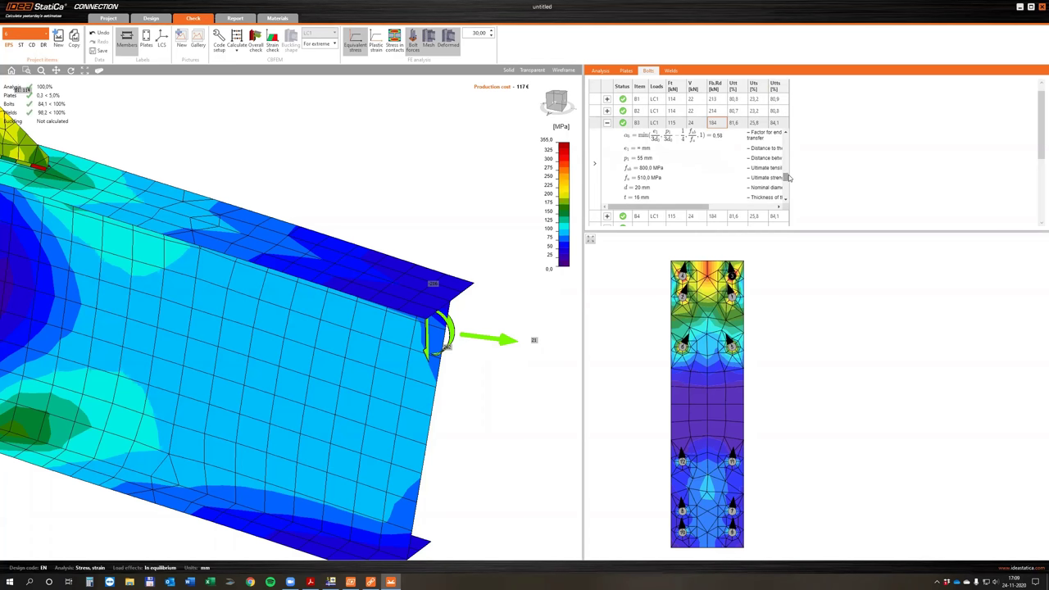
click(607, 123)
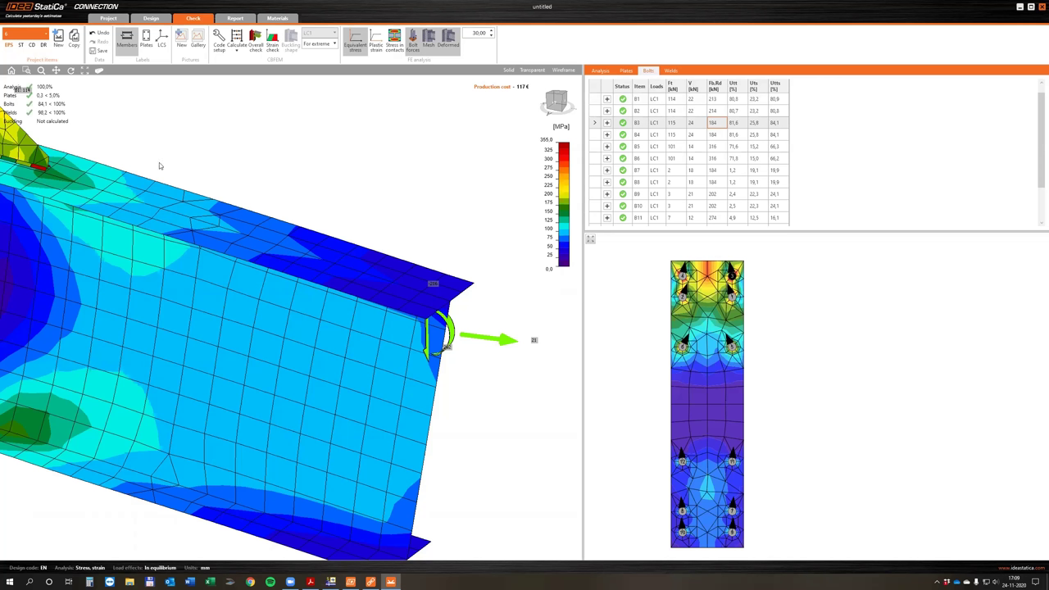
- Examine the deformed column flange, end plate and bolt forces around bolts B1 to B4, comparing them with the end plate's stress plot
right_drag(456, 194, 259, 190)
right_drag(274, 241, 283, 275)
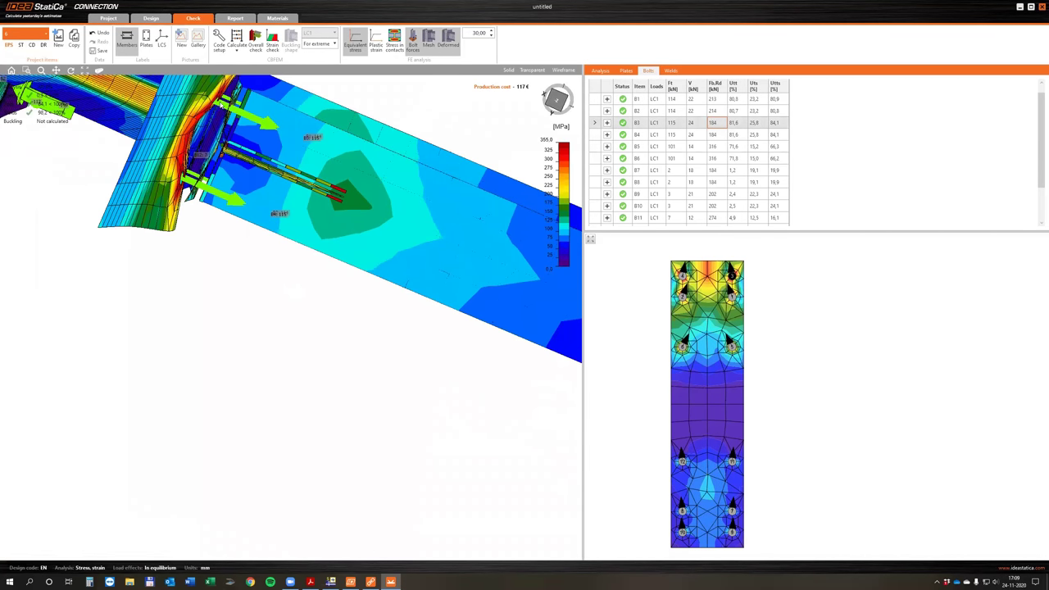
scroll(217, 104, up, 5)
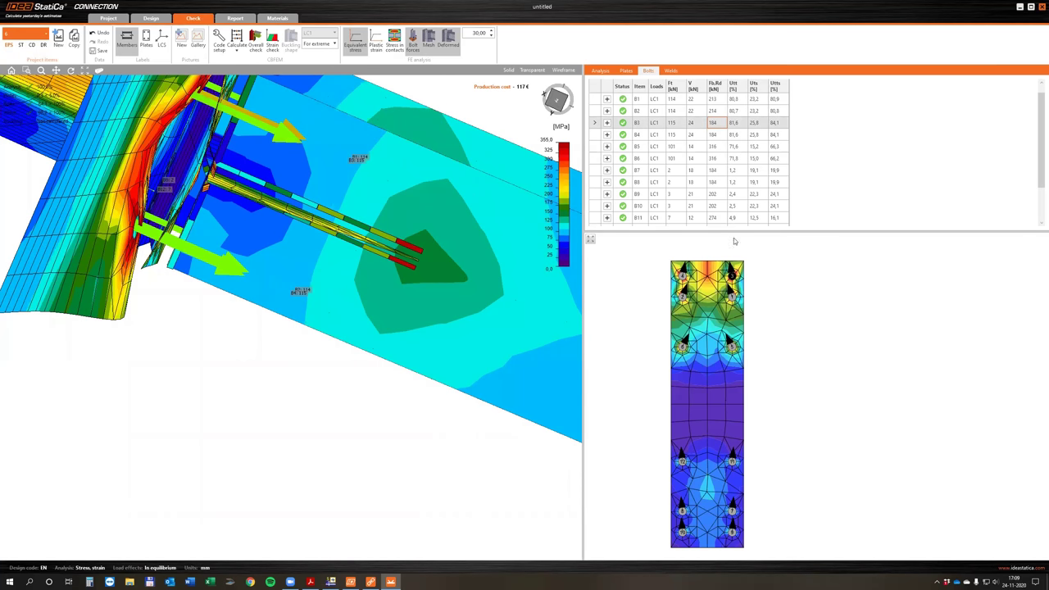
right_drag(204, 117, 148, 220)
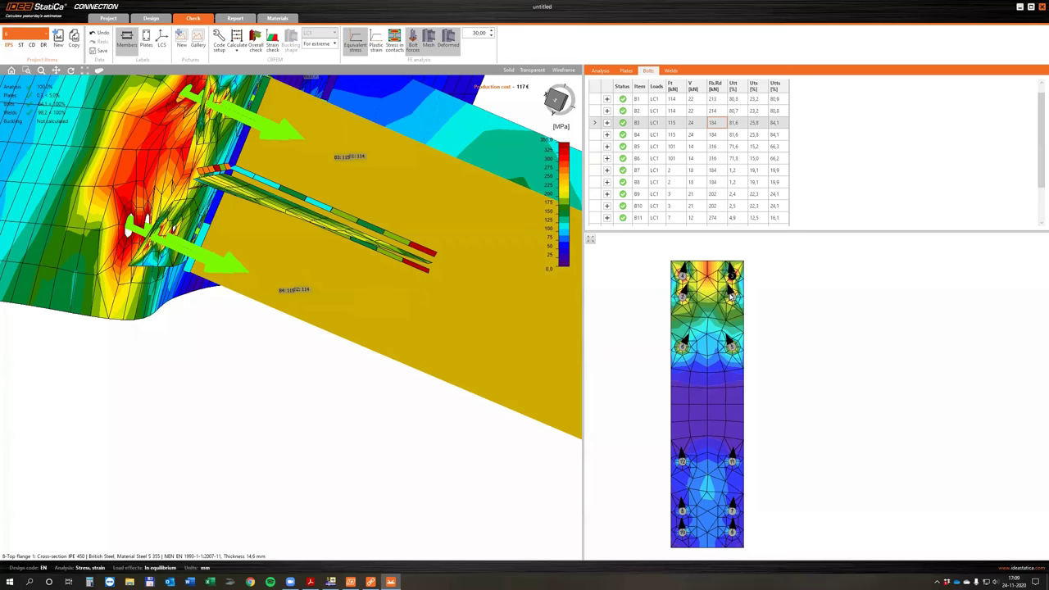
mouse_move(731, 297)
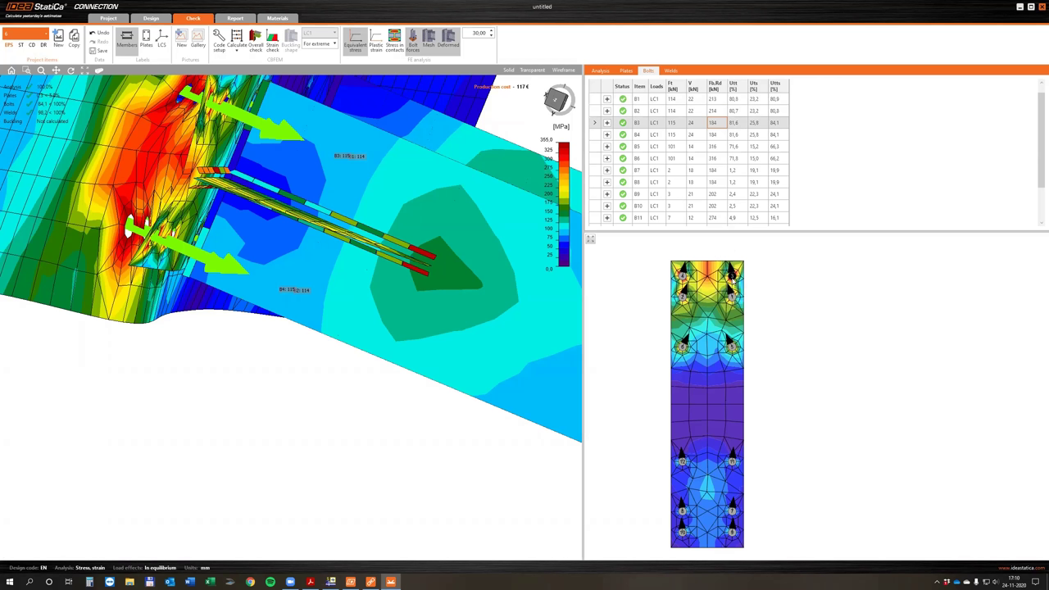
mouse_move(731, 279)
- Open the weld checks and inspect the stresses in the upper widener's welds to the end plate and beam flange
click(671, 72)
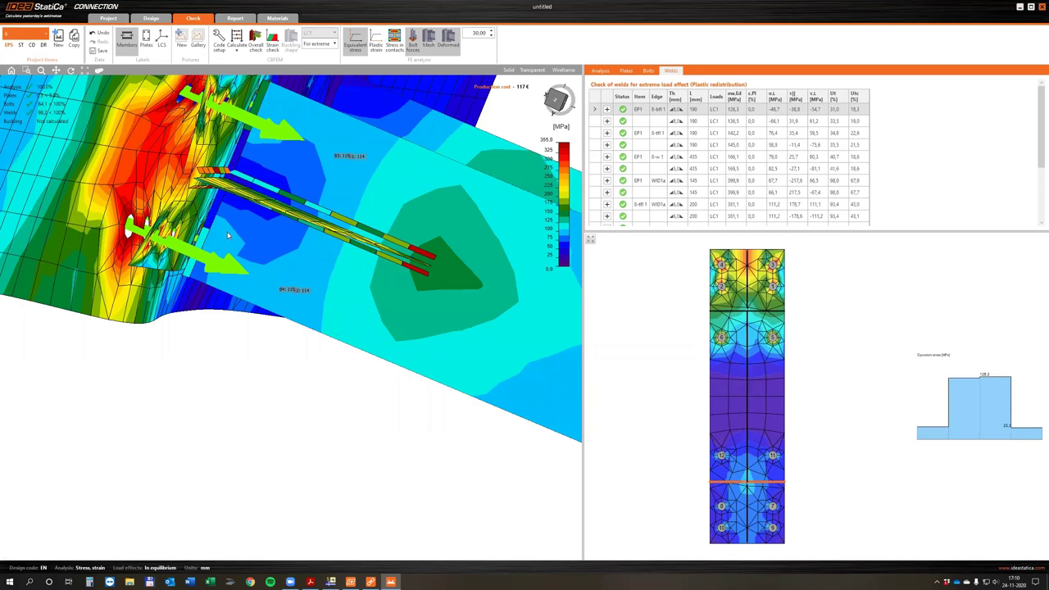
right_drag(228, 235, 330, 252)
right_drag(241, 200, 240, 154)
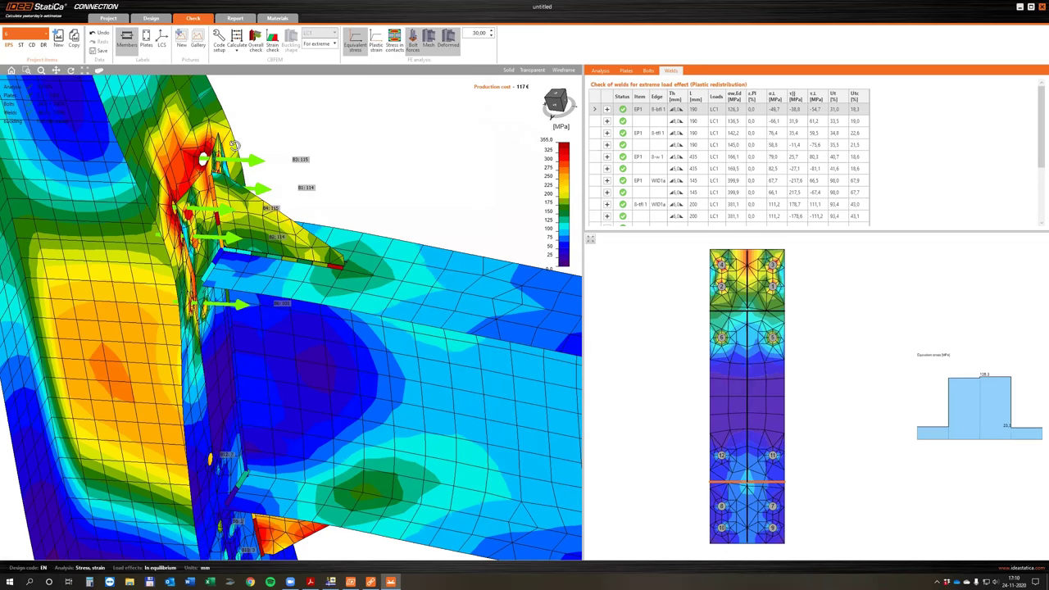
scroll(291, 209, up, 3)
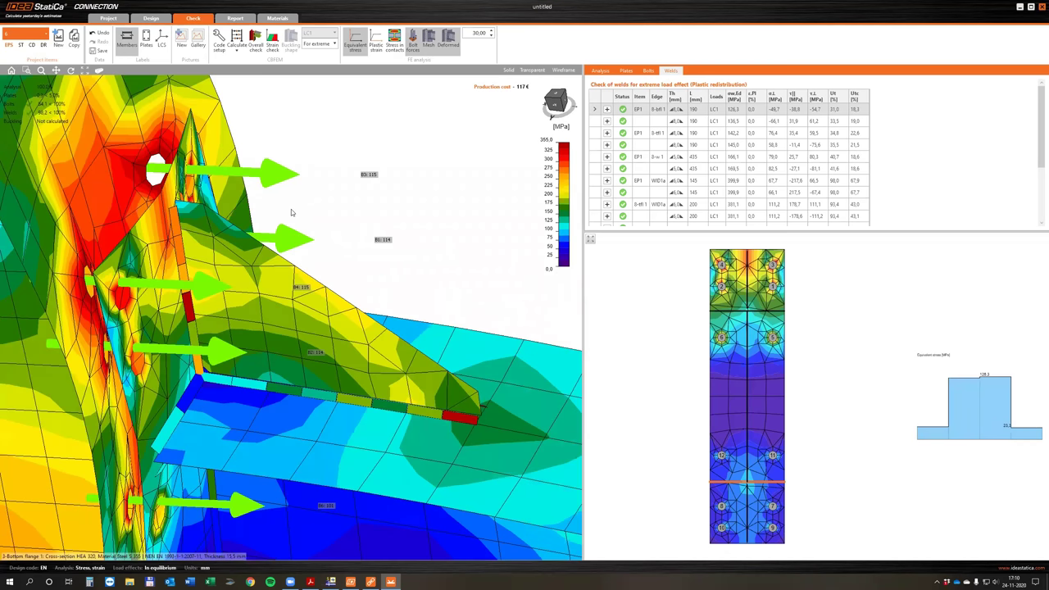
right_drag(293, 210, 432, 194)
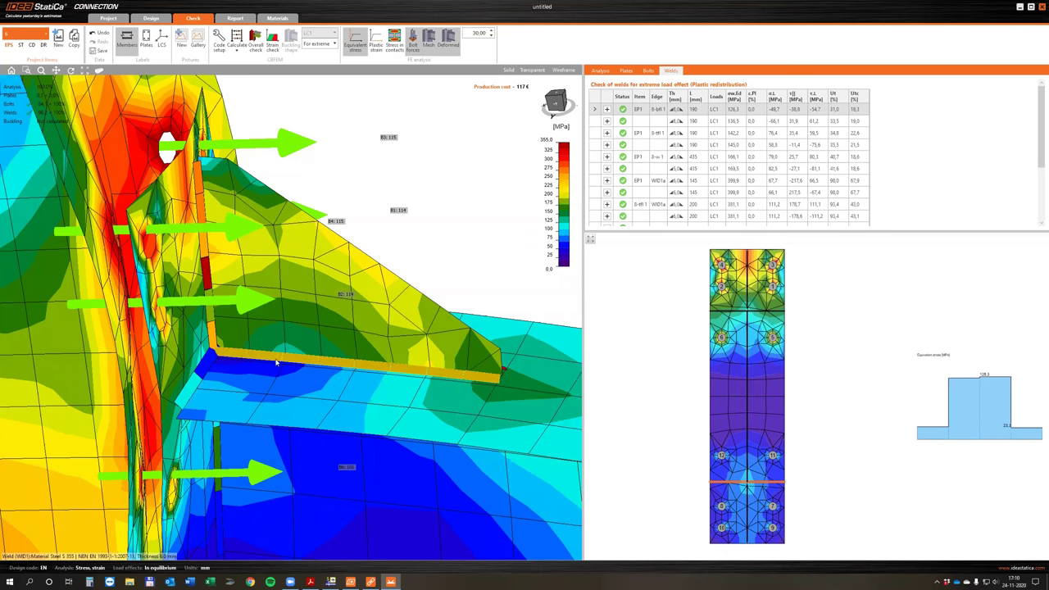
- Select the upper widener's weld to the beam flange and show its equivalent stress distribution
click(488, 375)
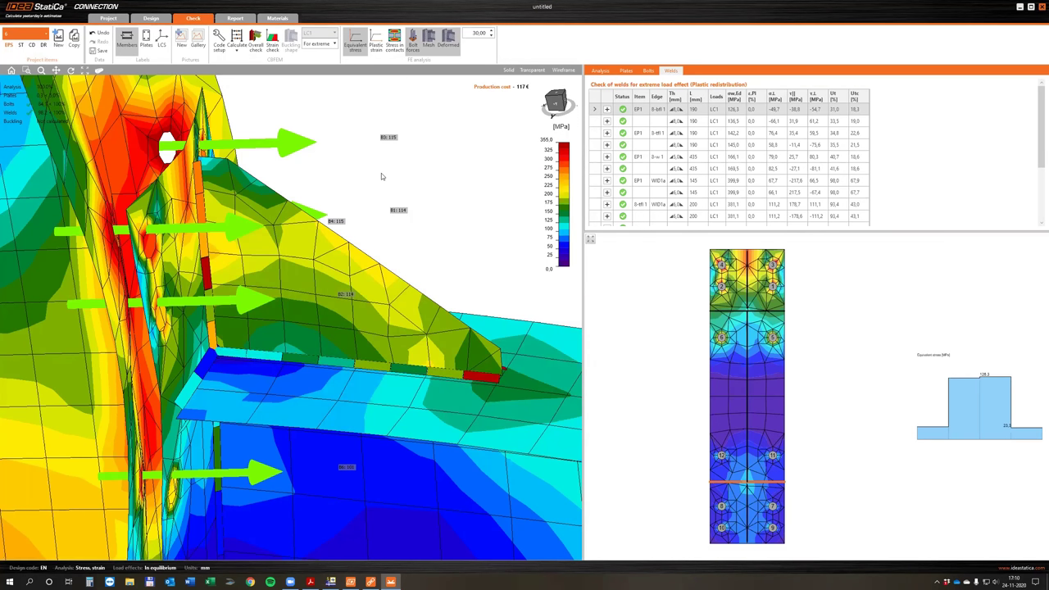
click(217, 270)
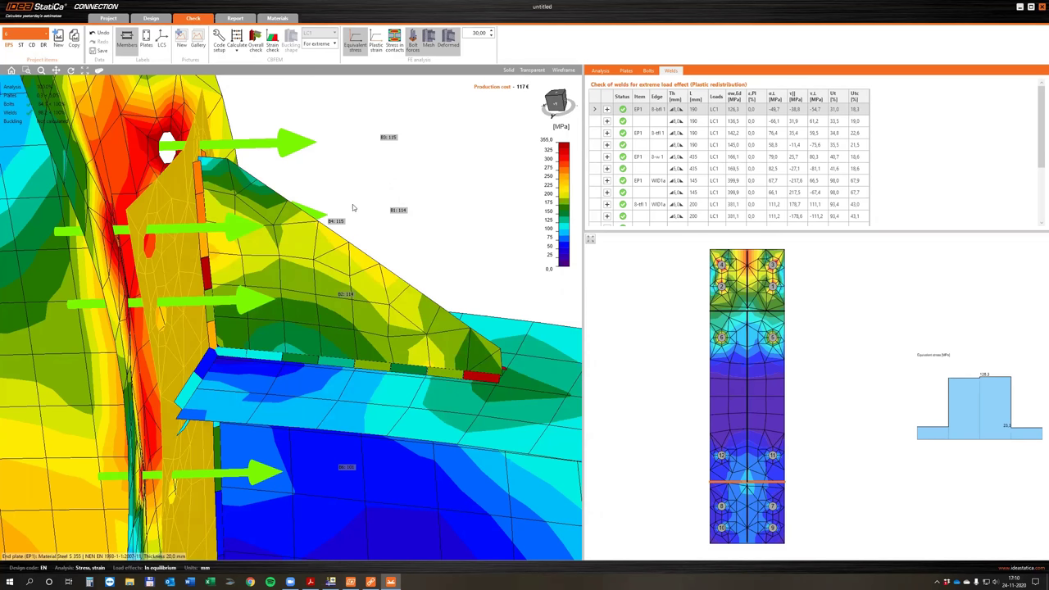
click(382, 366)
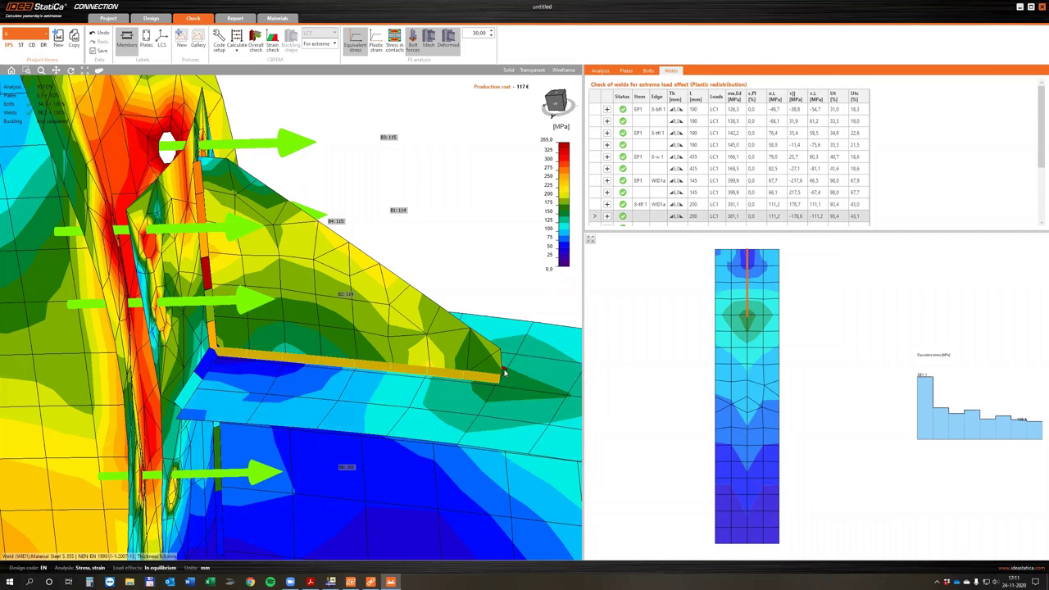
- Review the weld settings of widener WID1 and end plate EP1 in the design, and return to the equivalent stress results
click(153, 20)
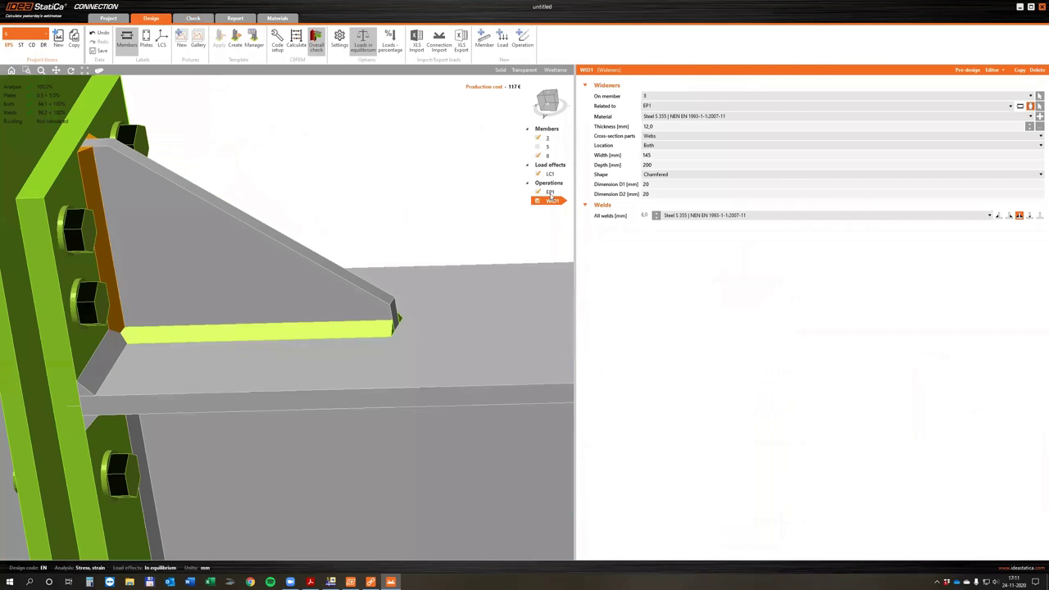
click(550, 191)
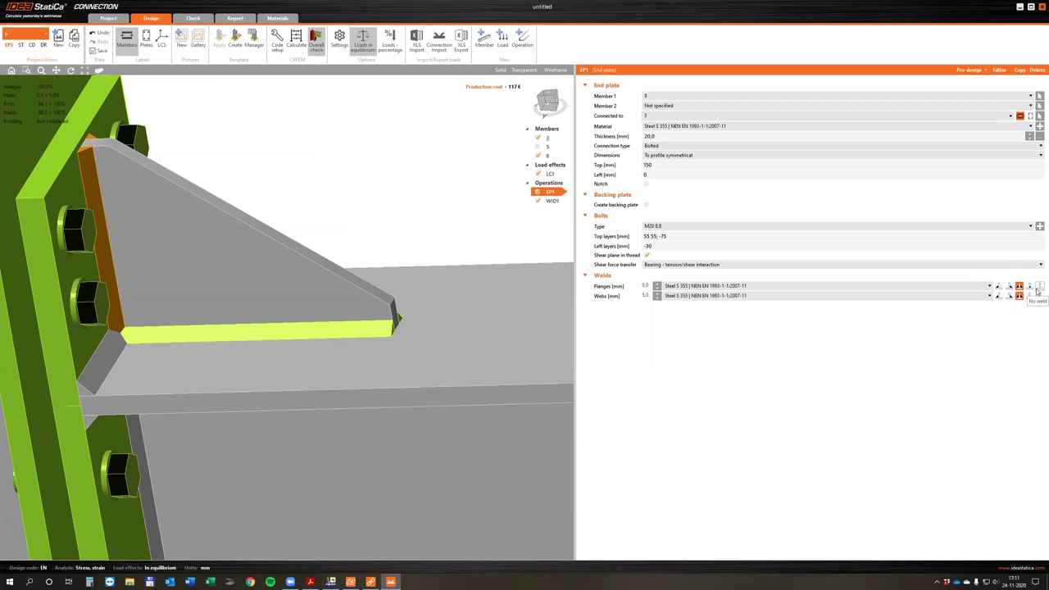
click(188, 18)
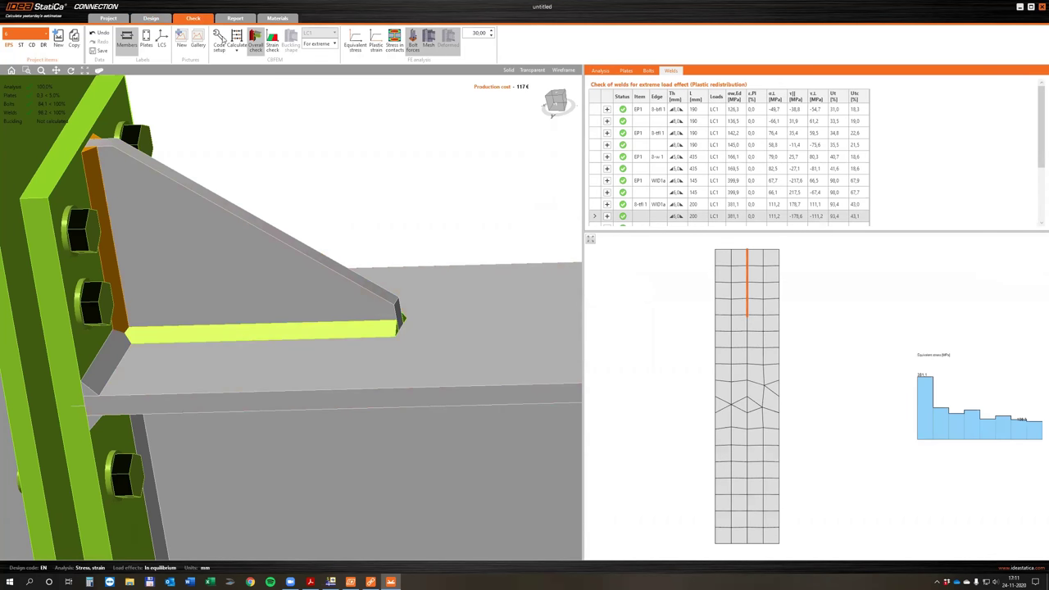
click(355, 41)
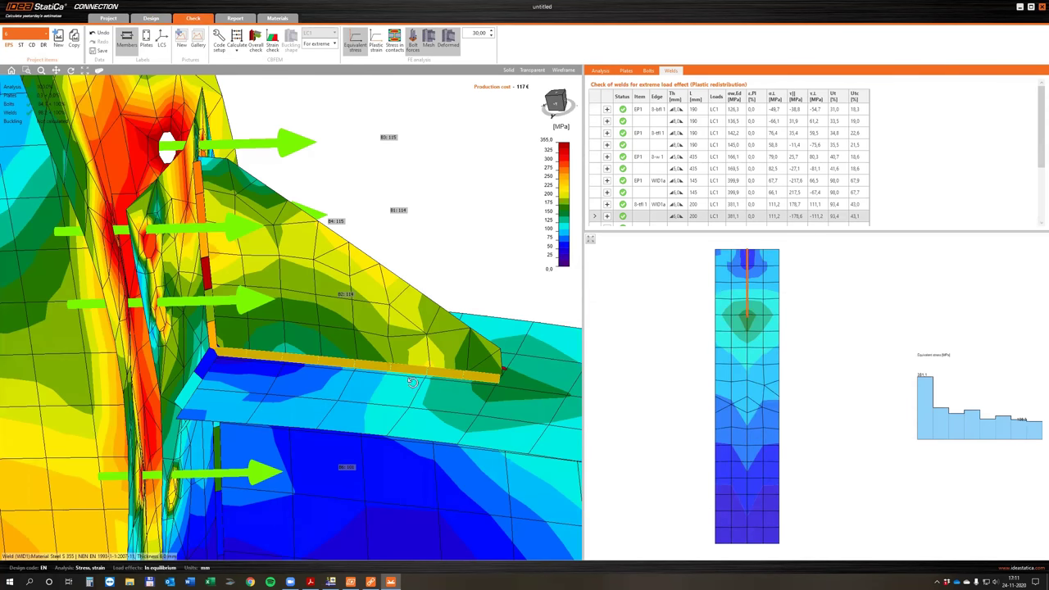
- Expand the resistance check of the second 200 mm WID1a weld, enlarge the results table and read the check formulas
drag(451, 381, 512, 373)
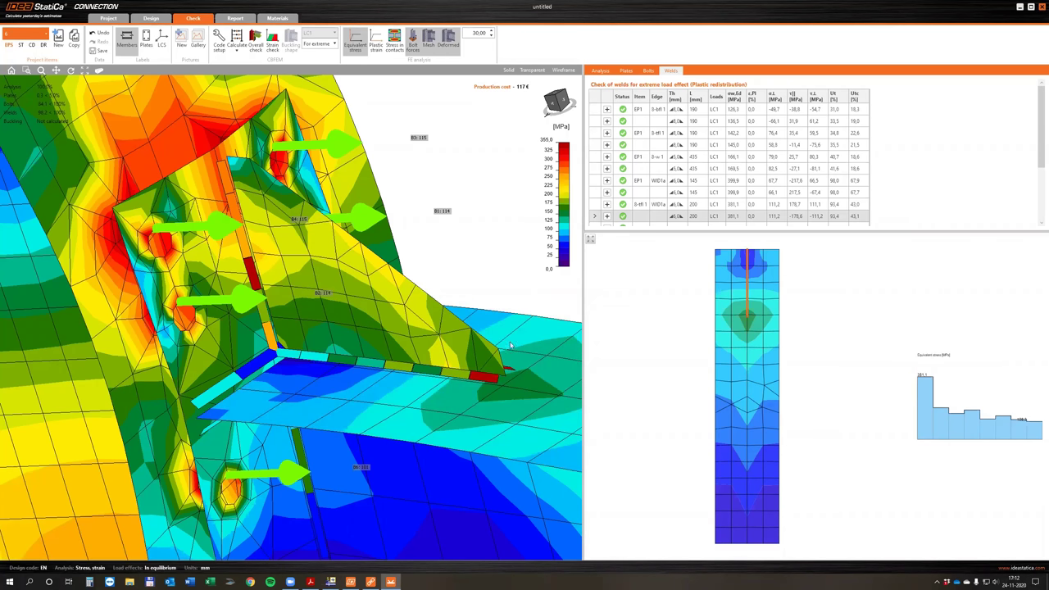
click(607, 216)
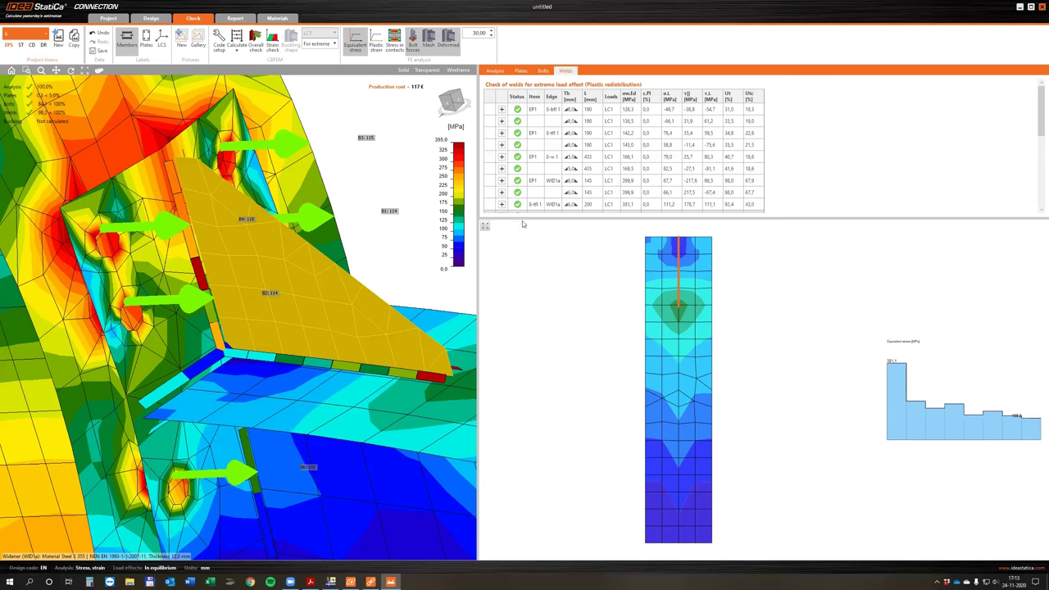
drag(522, 221, 557, 262)
click(643, 225)
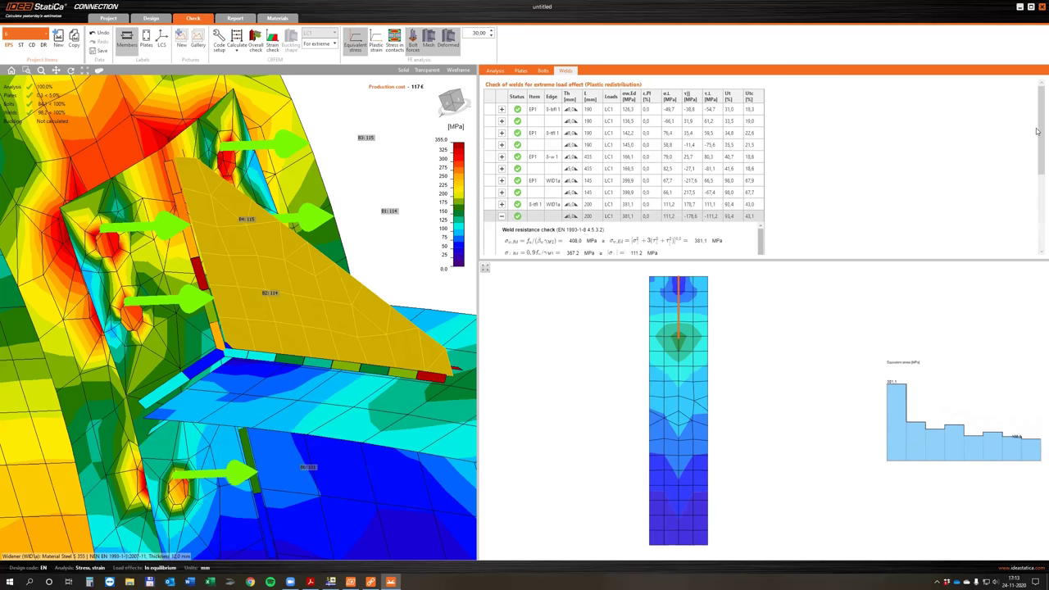
scroll(777, 162, down, 3)
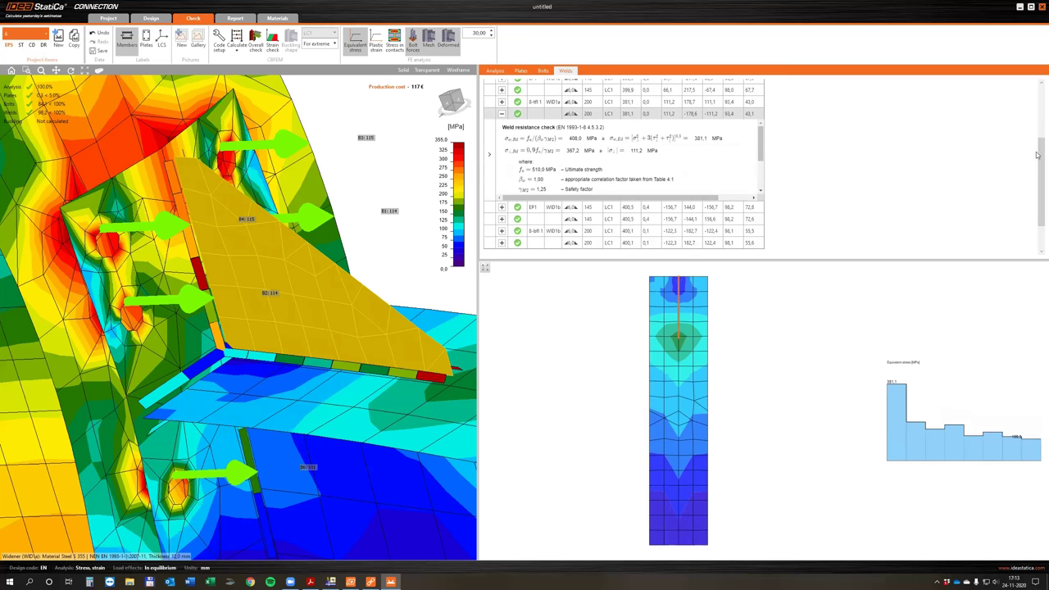
scroll(621, 98, up, 1)
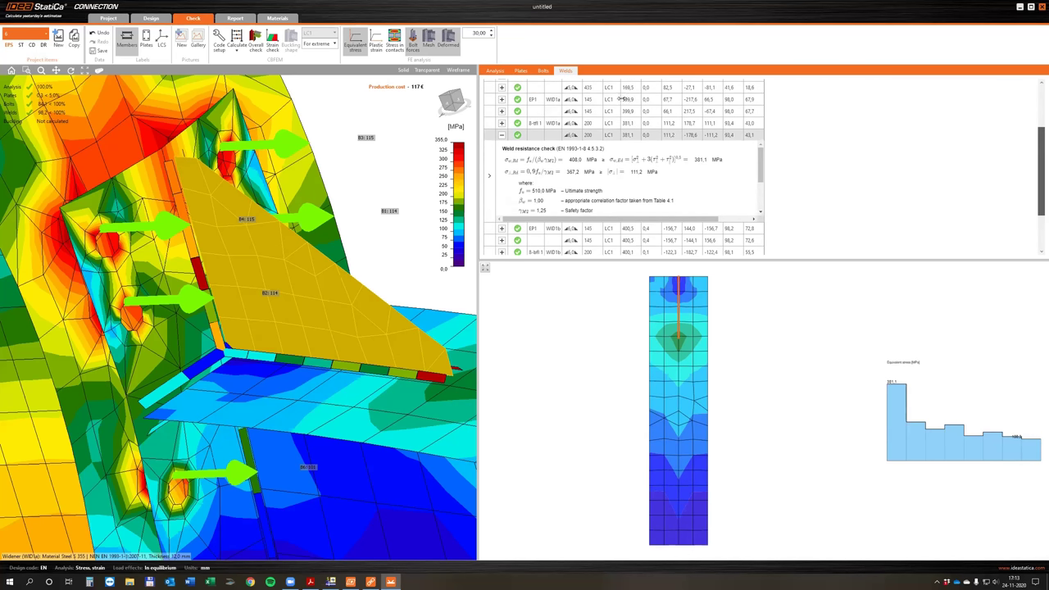
scroll(621, 98, up, 3)
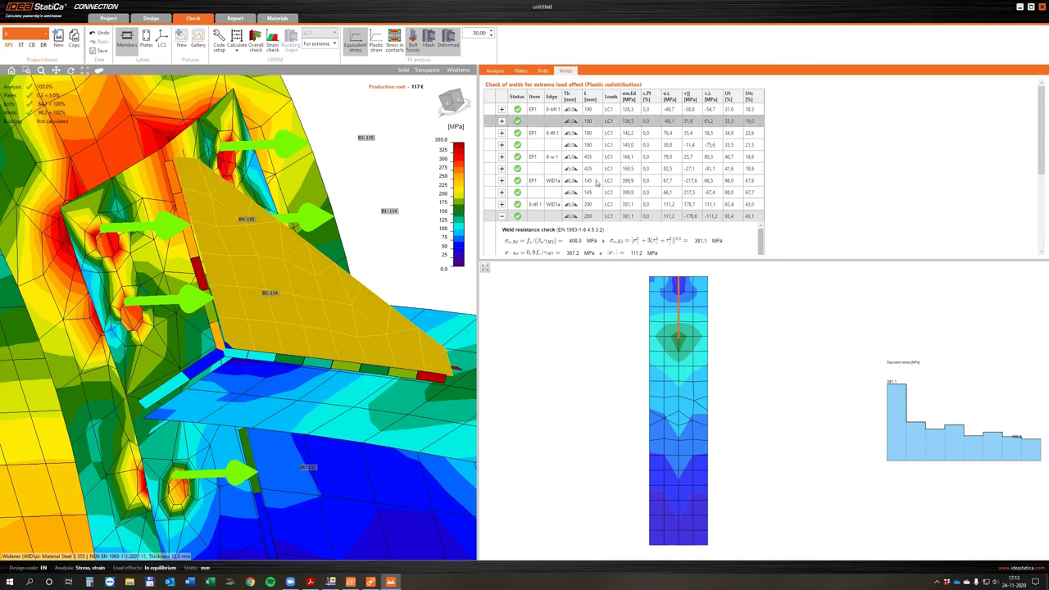
- Review the weld's equivalent stress, plastic strain, perpendicular stress and utilisation columns, its check formulas and the weld material's design data
click(630, 218)
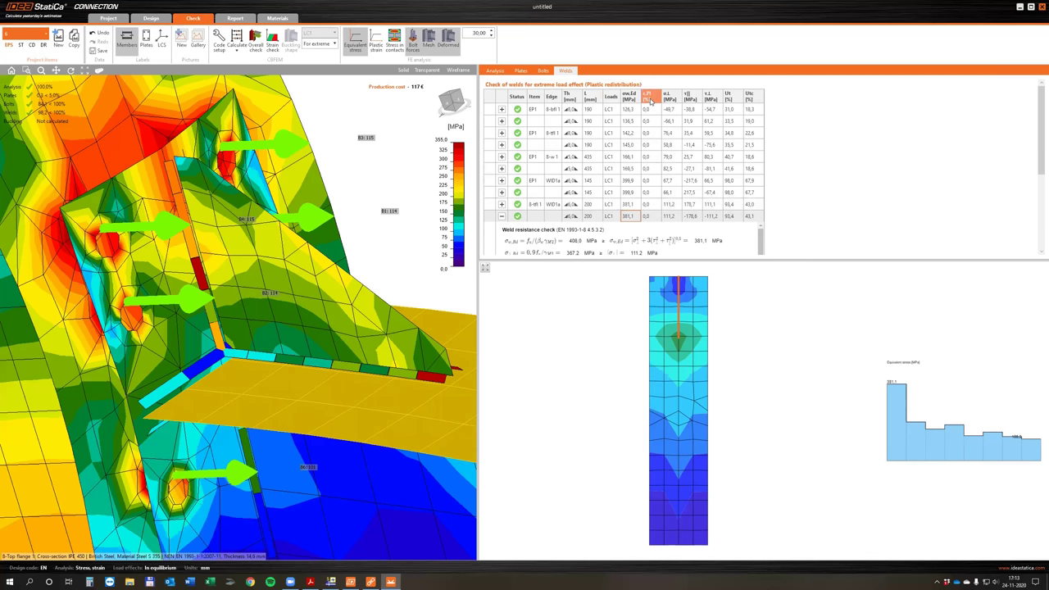
click(672, 217)
scroll(576, 242, down, 1)
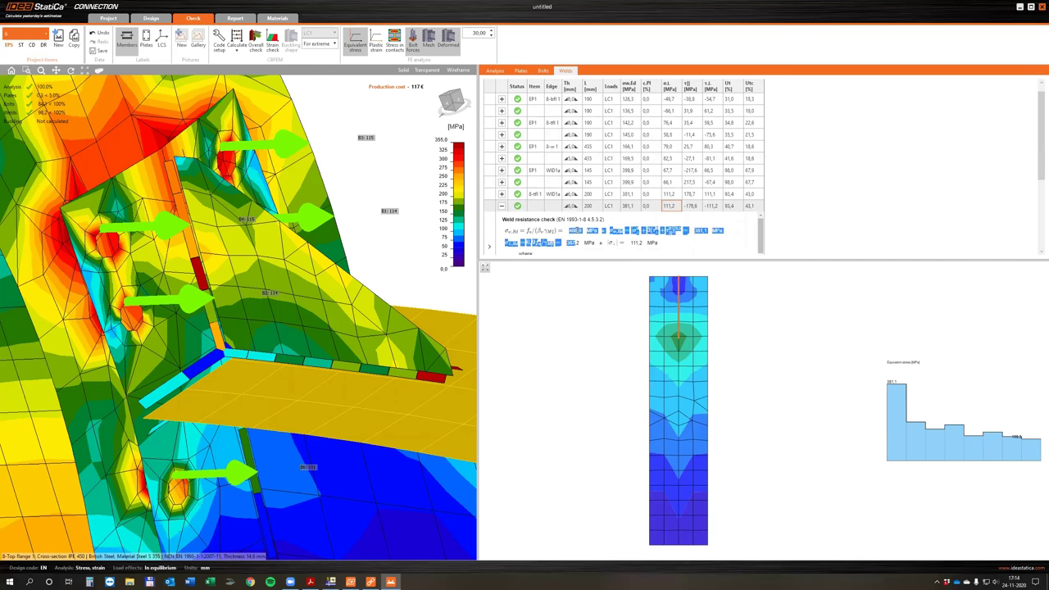
double_click(699, 230)
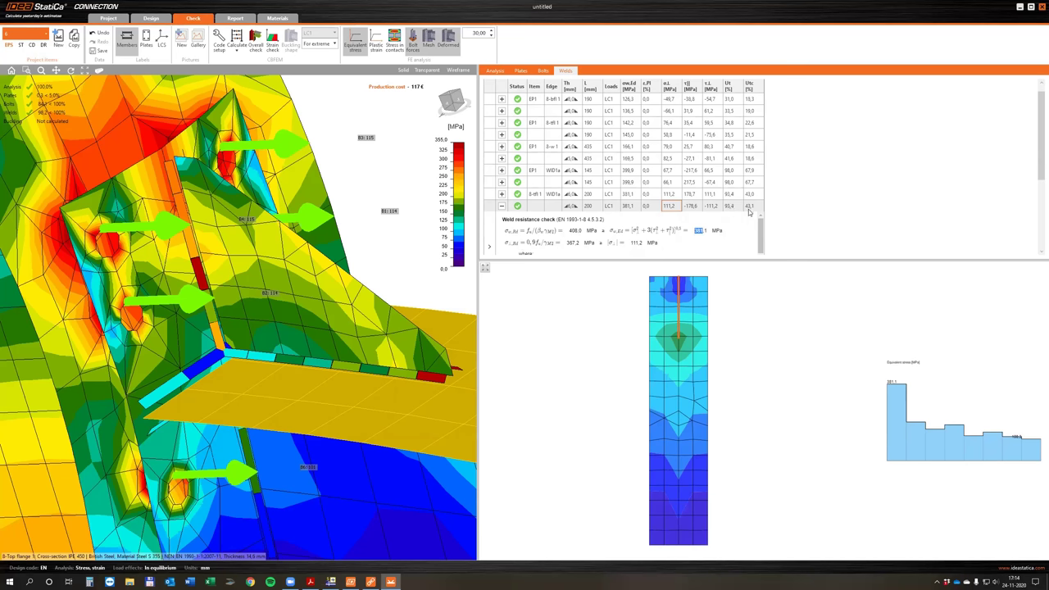
click(749, 85)
drag(1038, 123, 1038, 182)
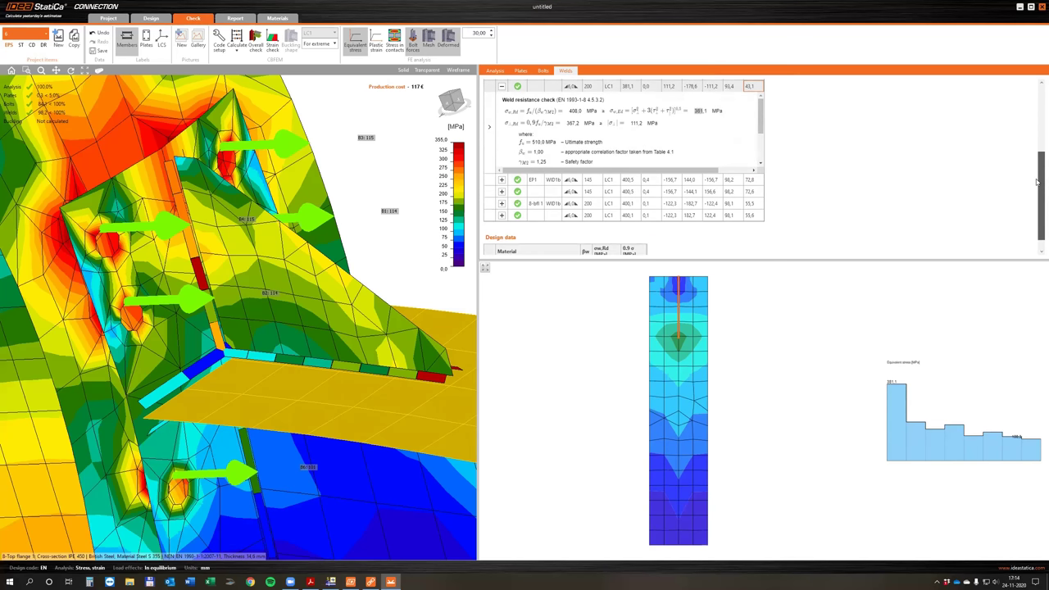
scroll(706, 242, down, 1)
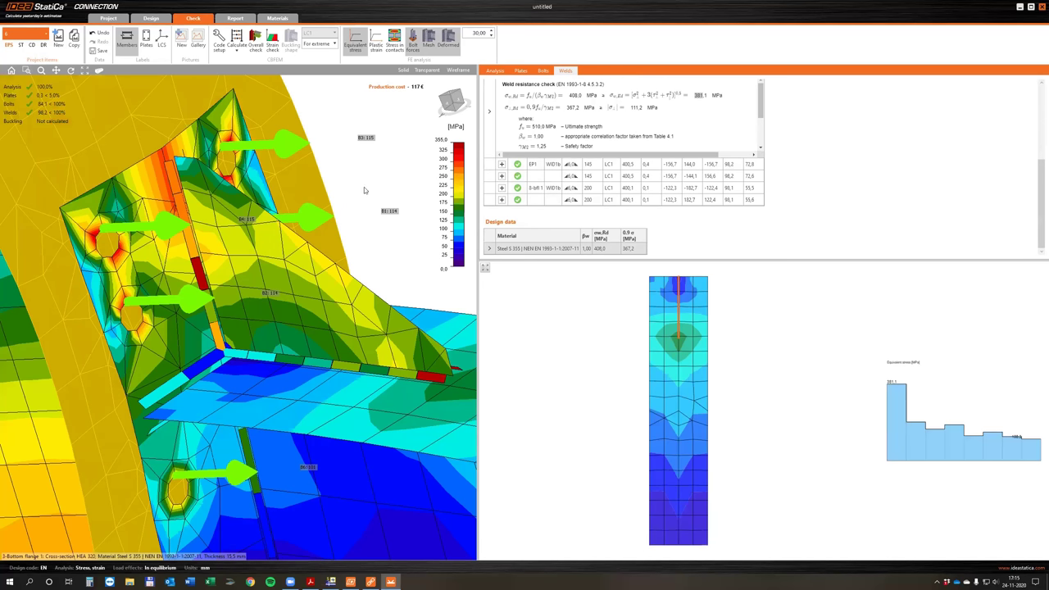
- View the whole joint with its deformed shape and display it as a solid model without the equivalent stress
scroll(364, 187, down, 10)
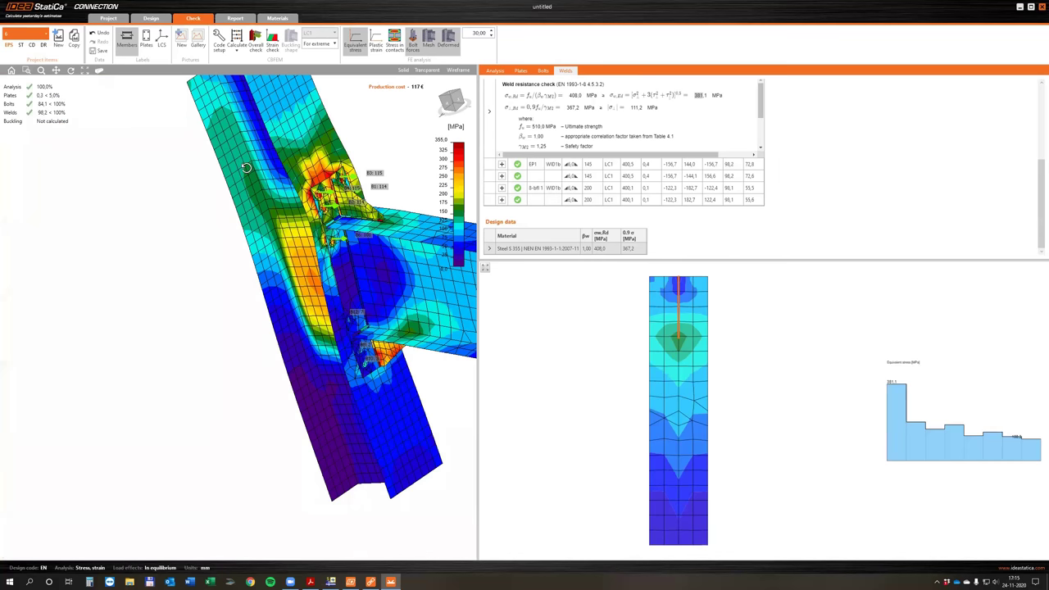
right_drag(250, 172, 299, 281)
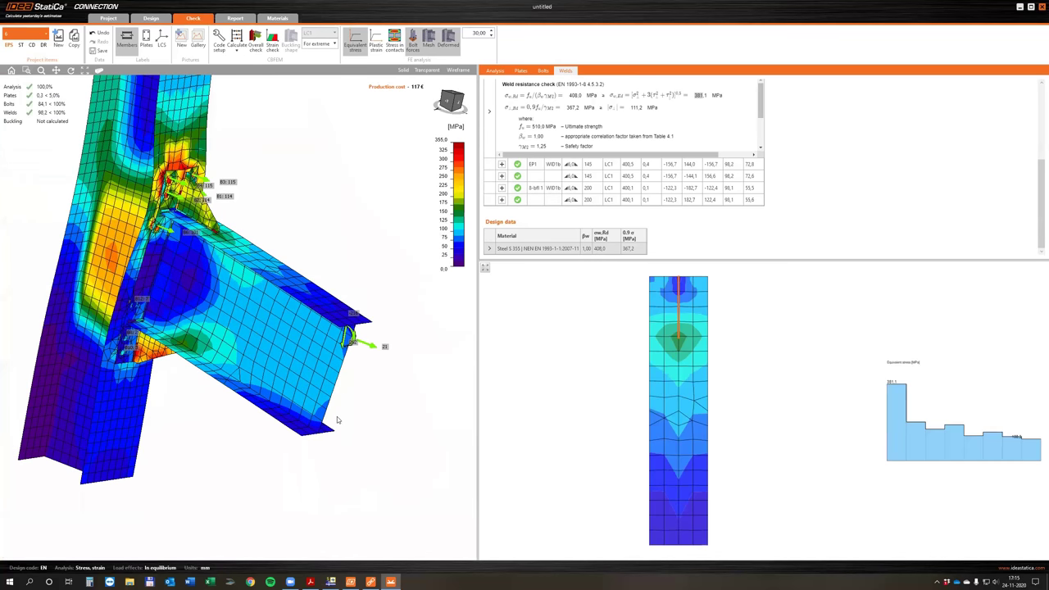
right_drag(336, 420, 296, 93)
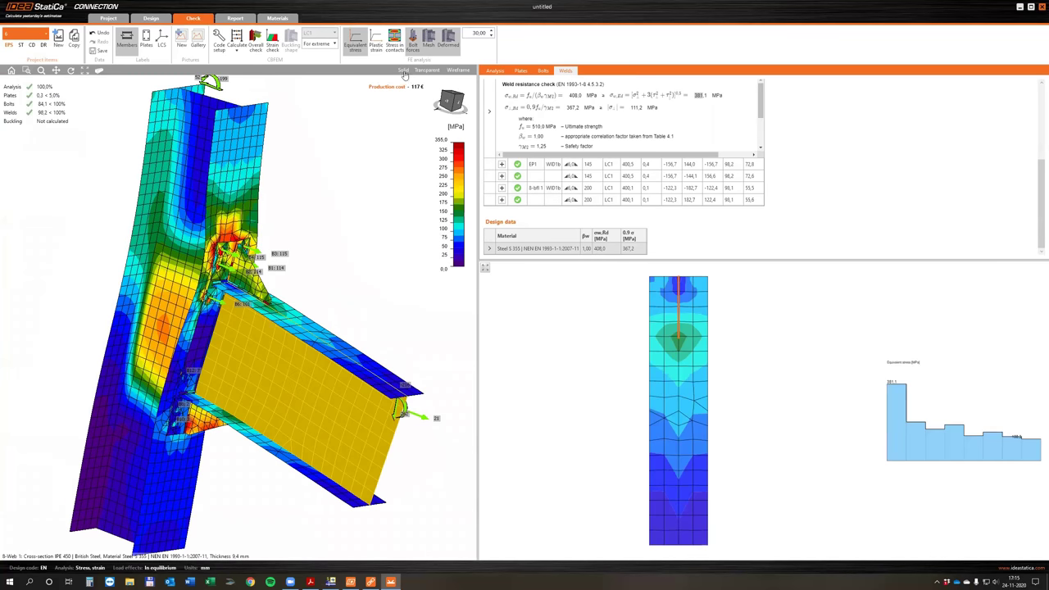
click(373, 185)
right_drag(333, 326, 265, 344)
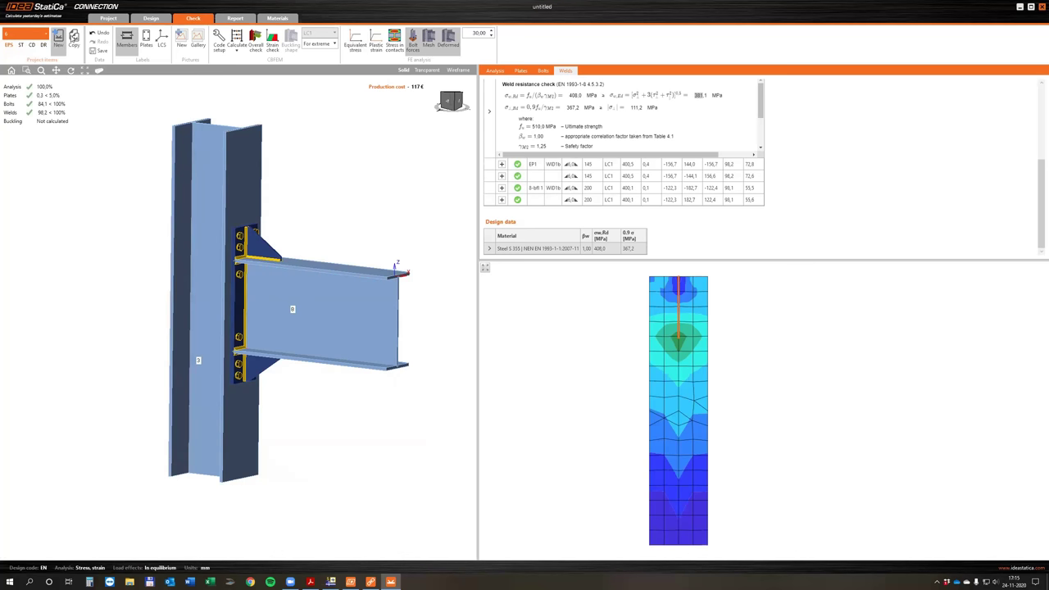
- Copy the joint's project item and set the copy's analysis type to stiffness (ST)
click(74, 38)
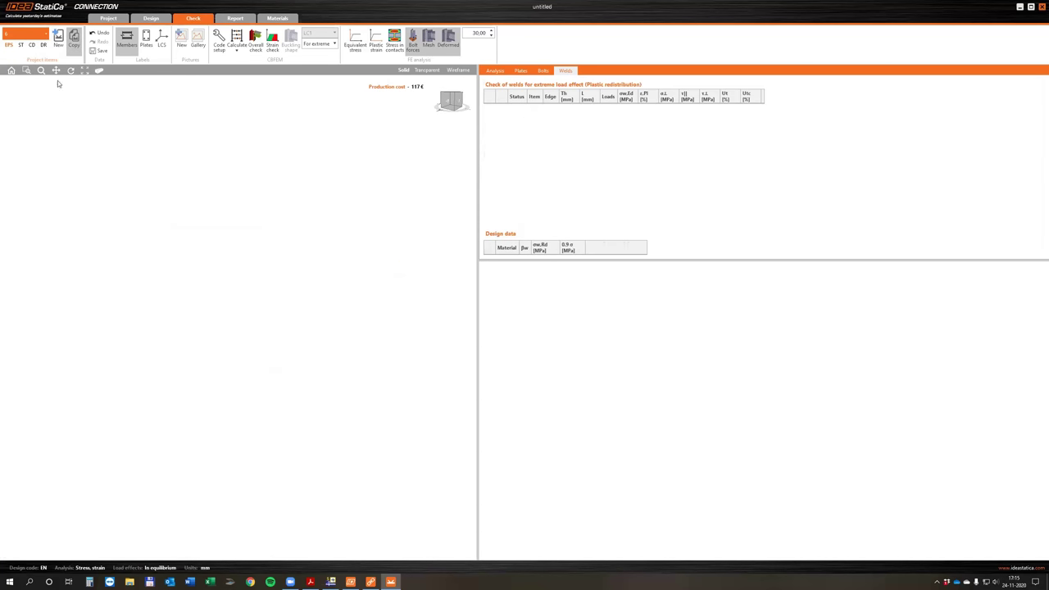
click(20, 45)
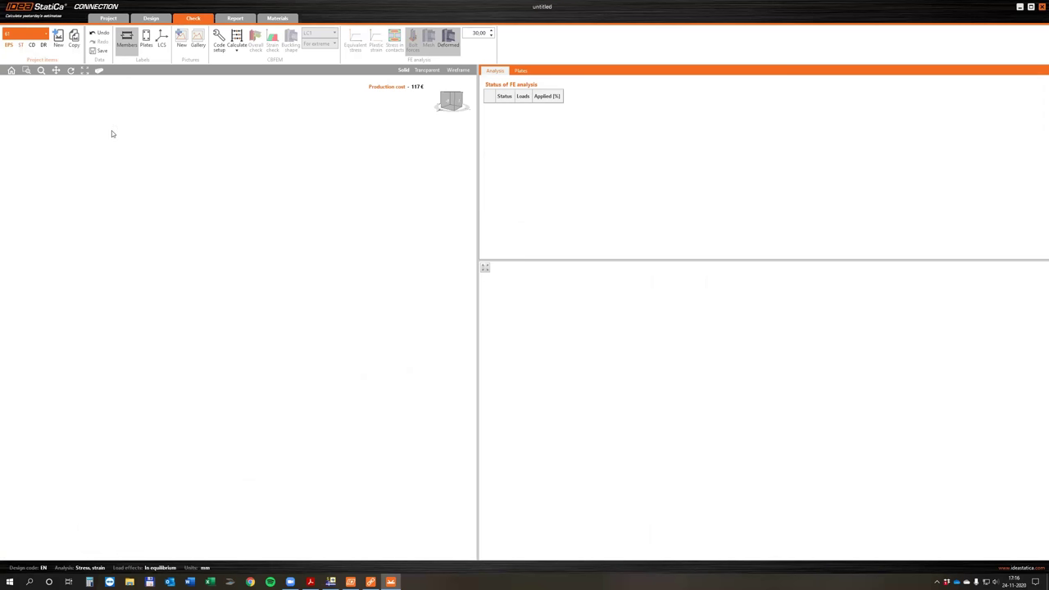
click(21, 46)
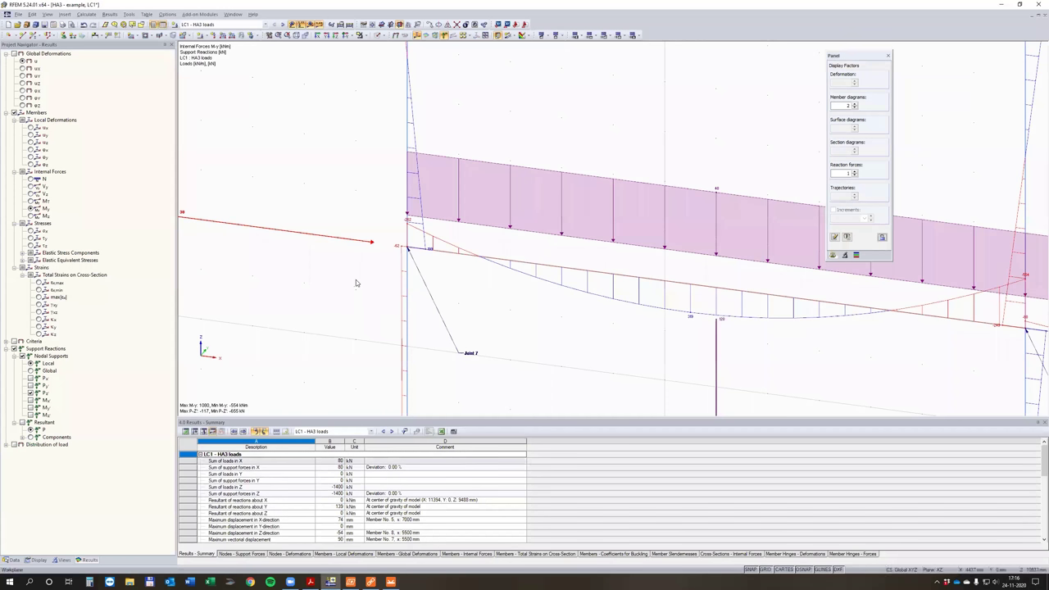
- Switch to RFEM, inspect the hinge settings of the IPE 450 beam at Joint 7, and close its properties without changes
click(418, 255)
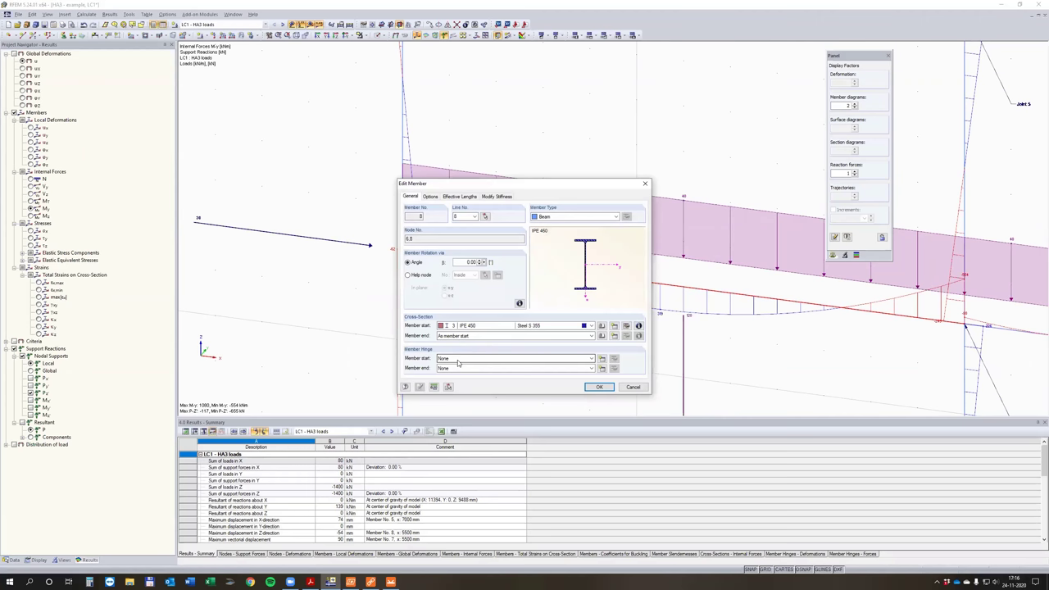
click(633, 387)
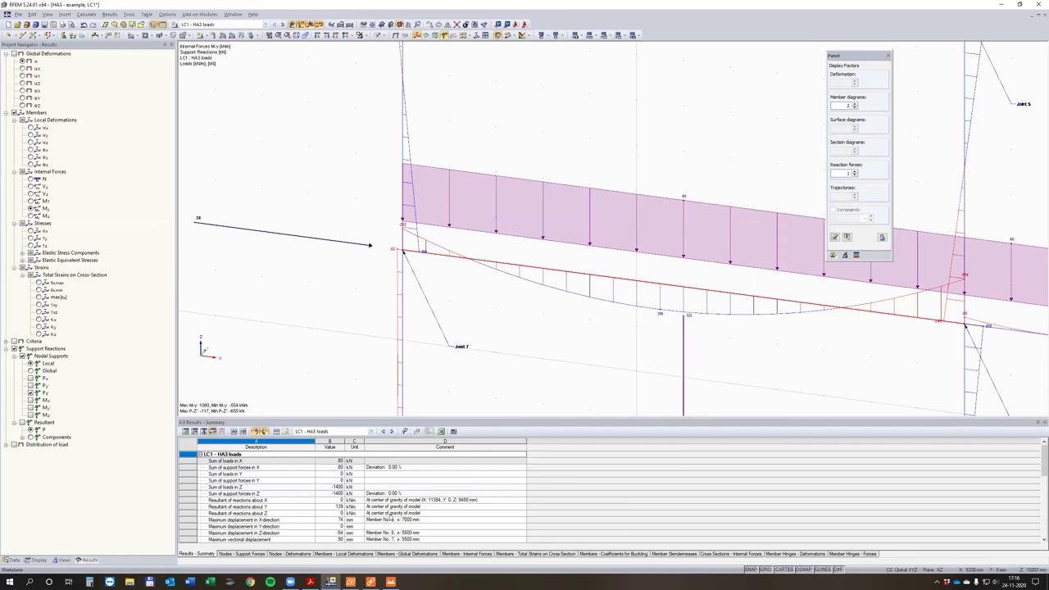
- Switch to IDEA StatiCa and set the IPE 450 beam, member 8, as the analysed member of the joint
click(390, 582)
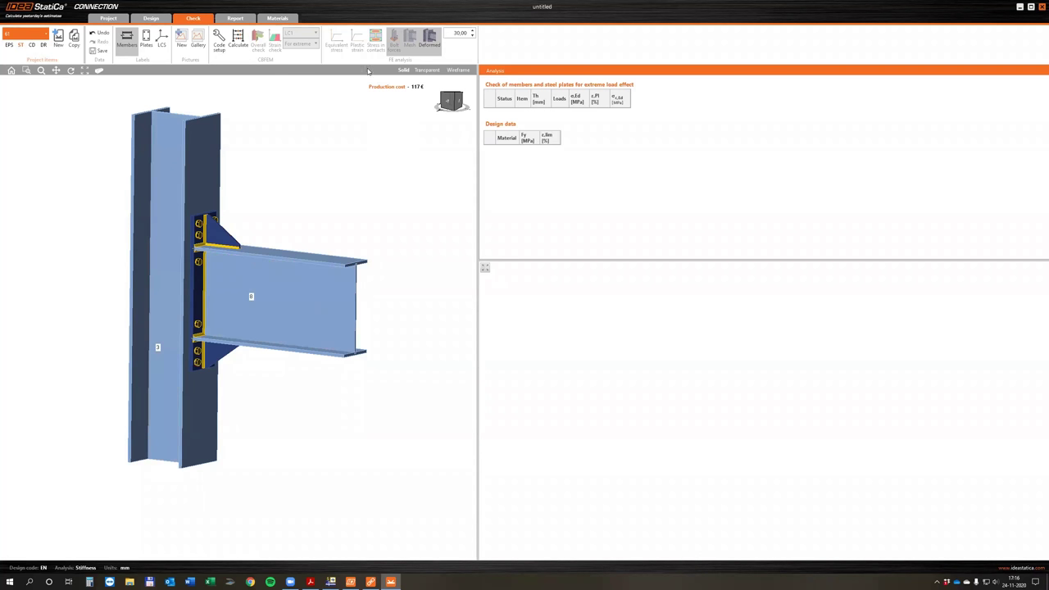
click(155, 22)
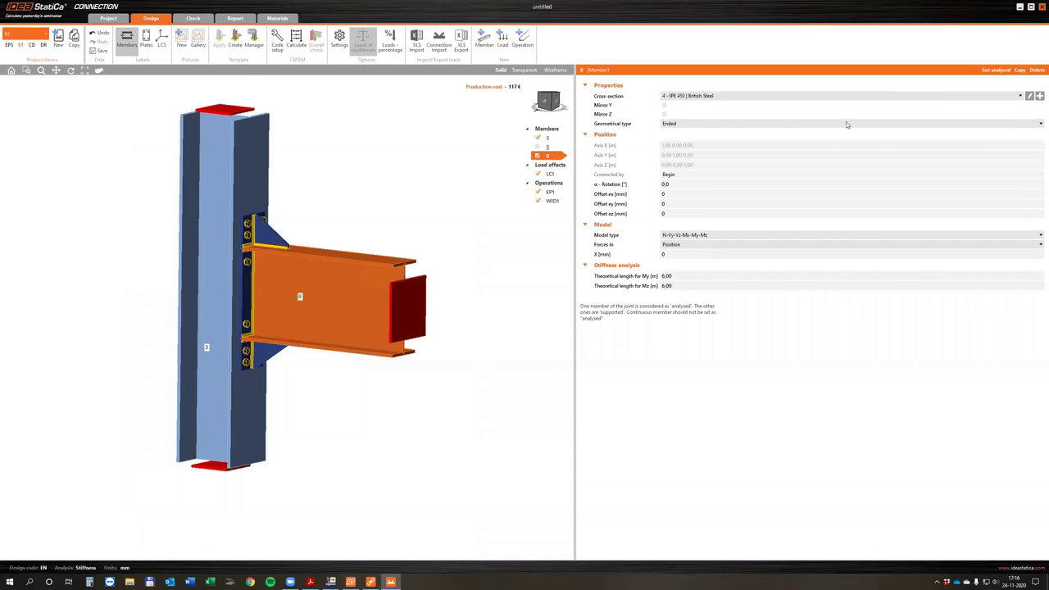
click(994, 71)
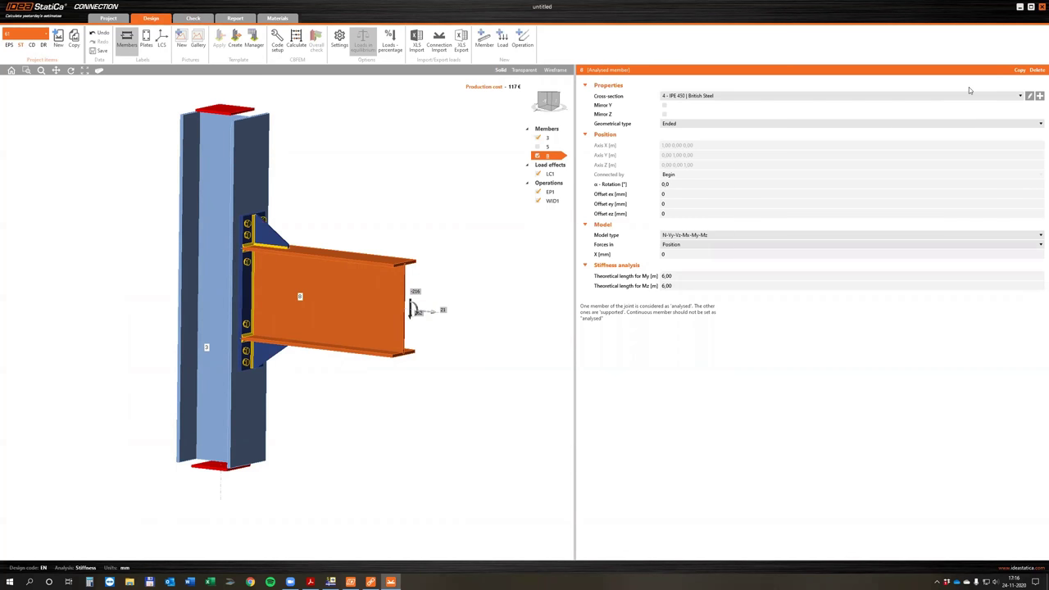
scroll(353, 197, down, 2)
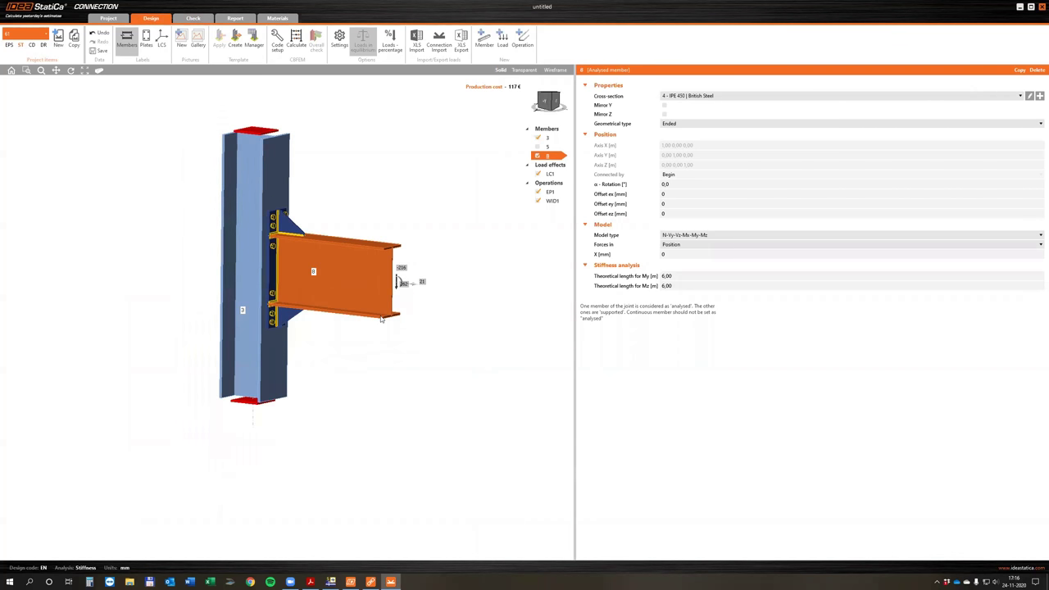
middle_drag(401, 270, 367, 291)
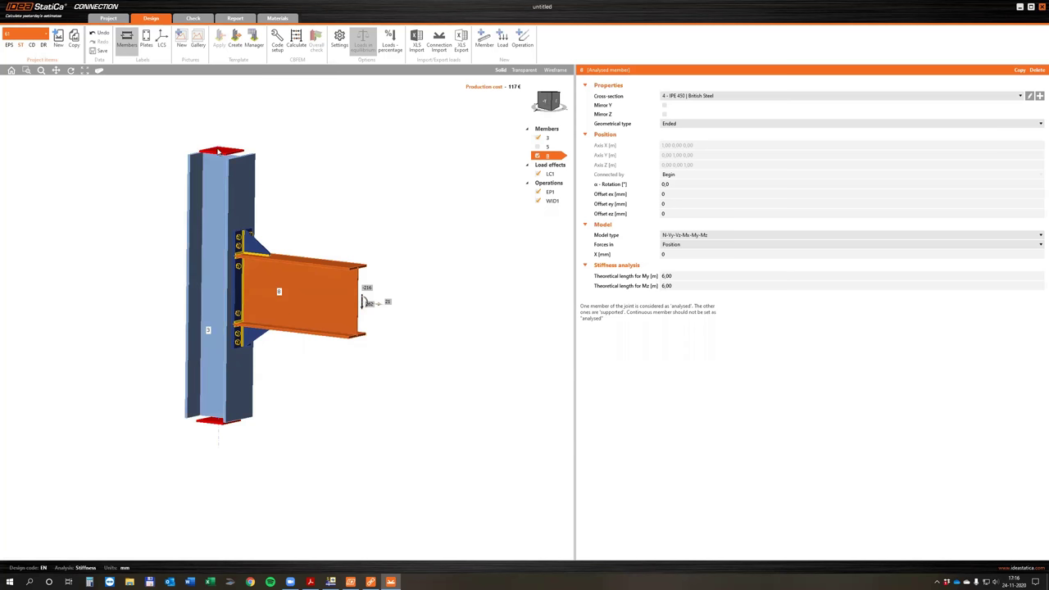
click(214, 423)
click(213, 424)
click(549, 173)
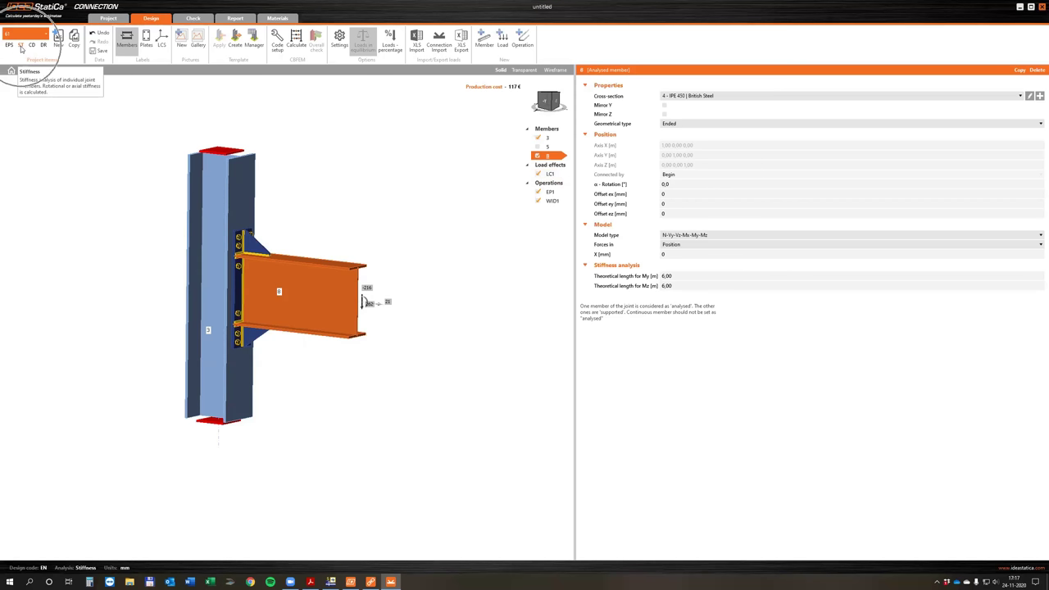
- Set load effect LC1 at the beam's end to N 0 kN, Vz 0 kN and My 100 kNm
click(555, 175)
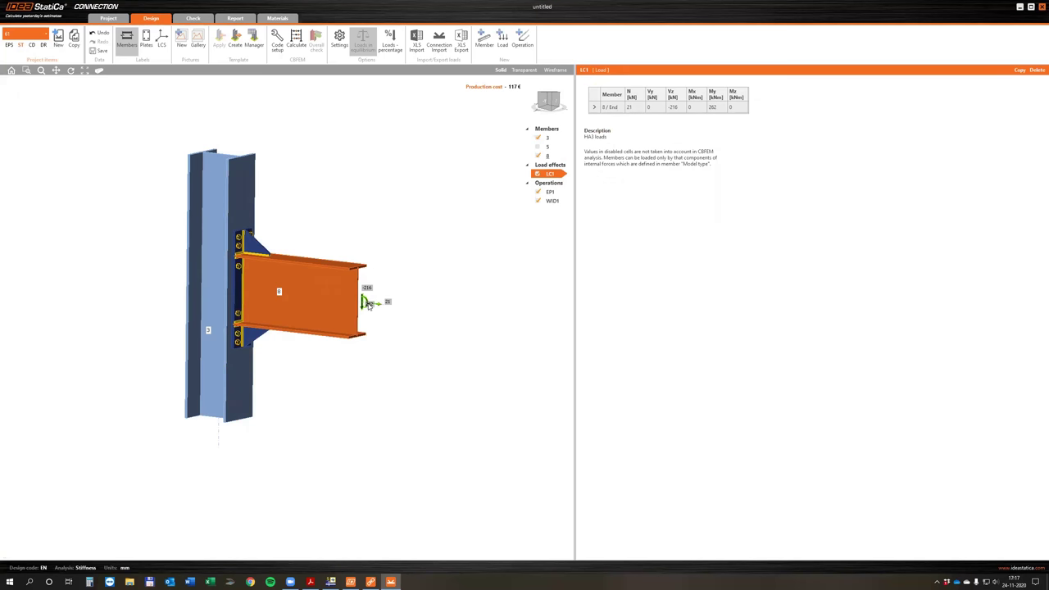
scroll(370, 305, up, 5)
scroll(368, 305, down, 3)
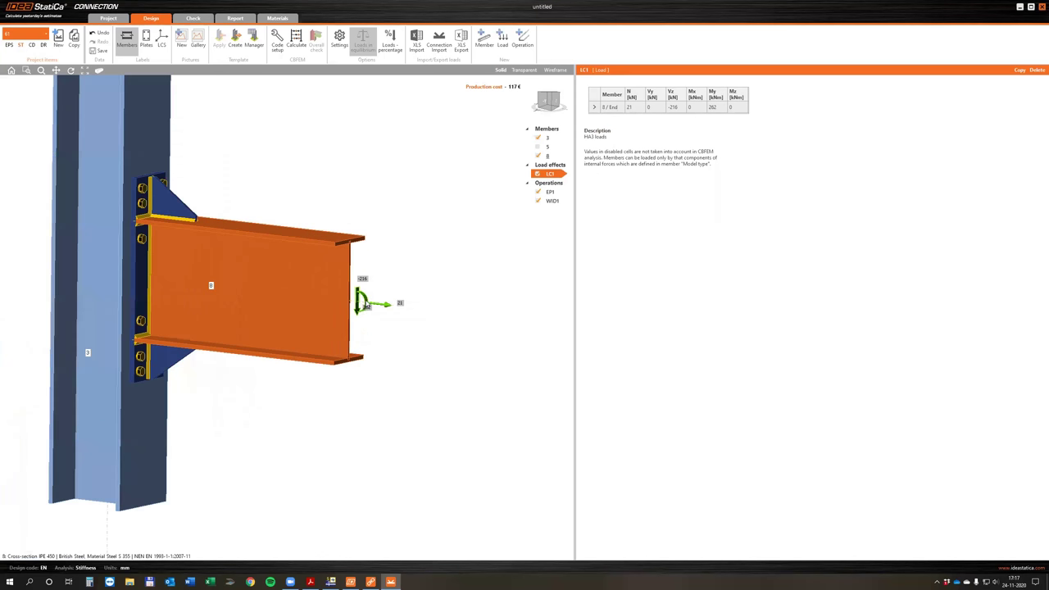
click(638, 107)
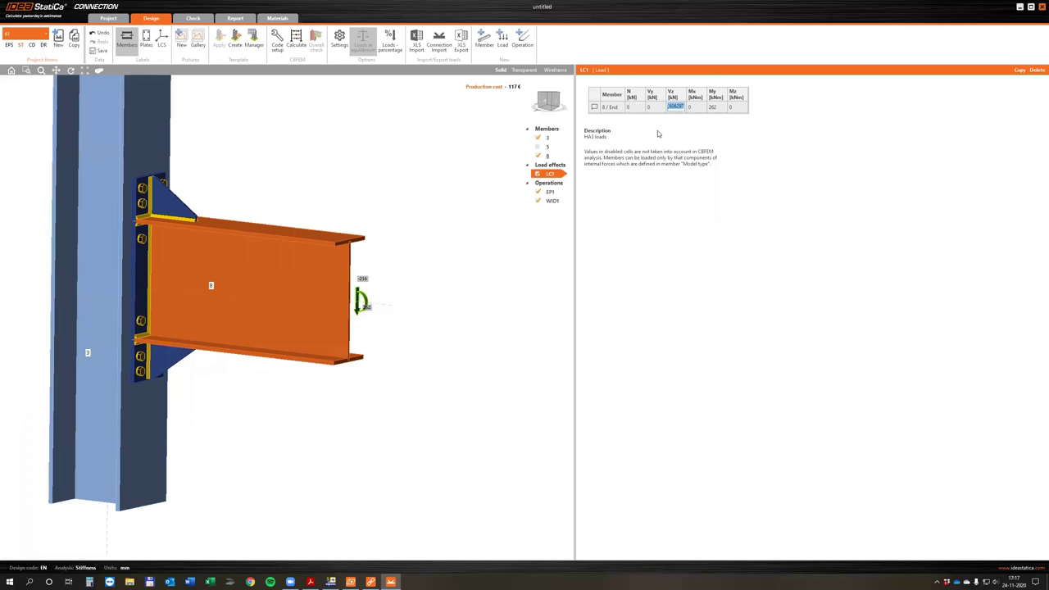
text(0)
key(Tab)
key(Tab)
text(100)
key(Tab)
scroll(414, 301, down, 3)
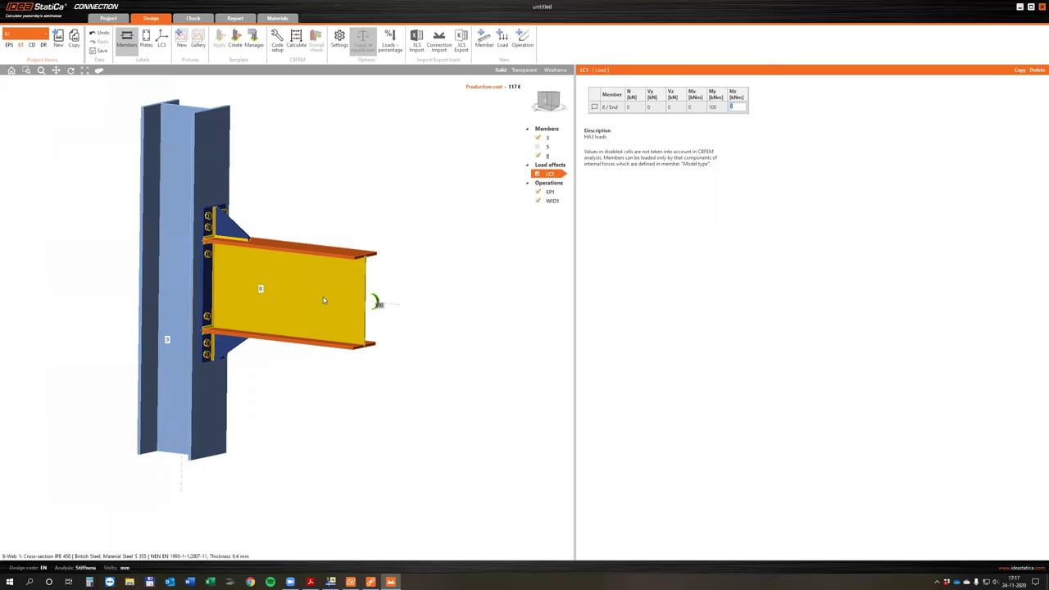
- Set the analysed beam's theoretical length for My to 12 m for the stiffness analysis
click(323, 300)
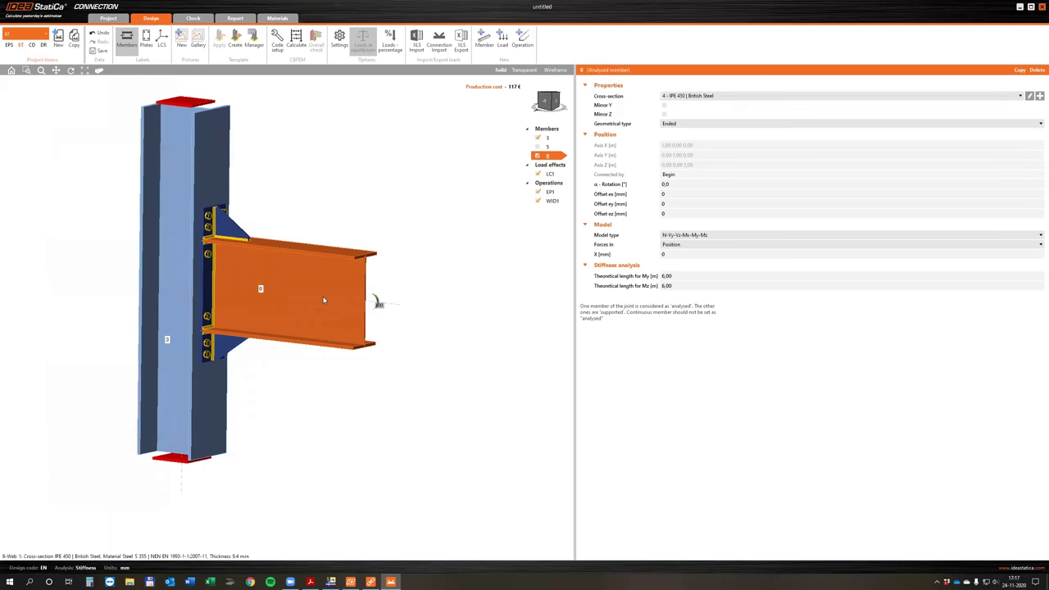
click(623, 279)
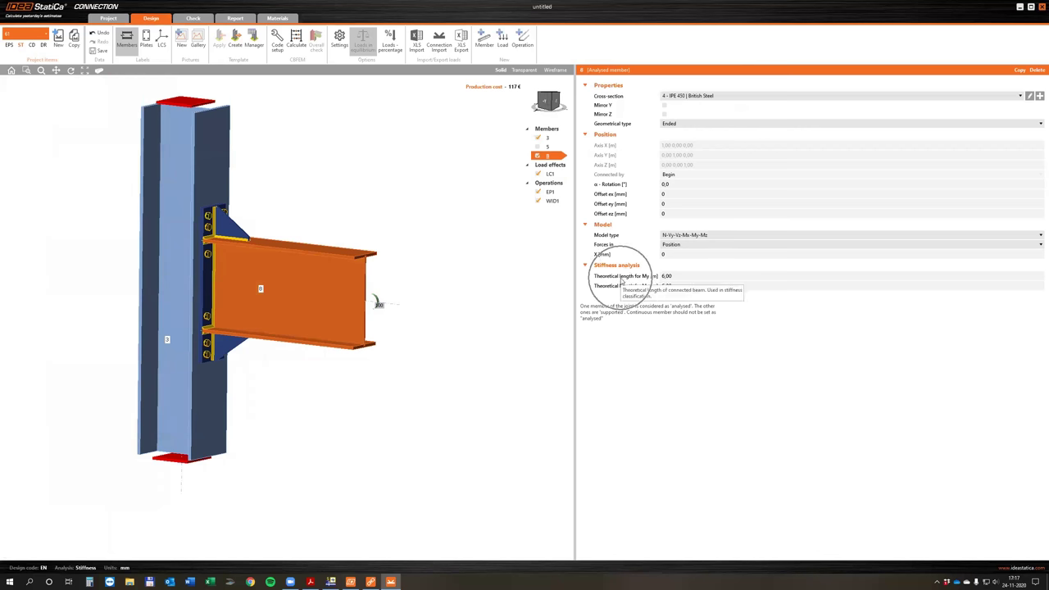
click(667, 276)
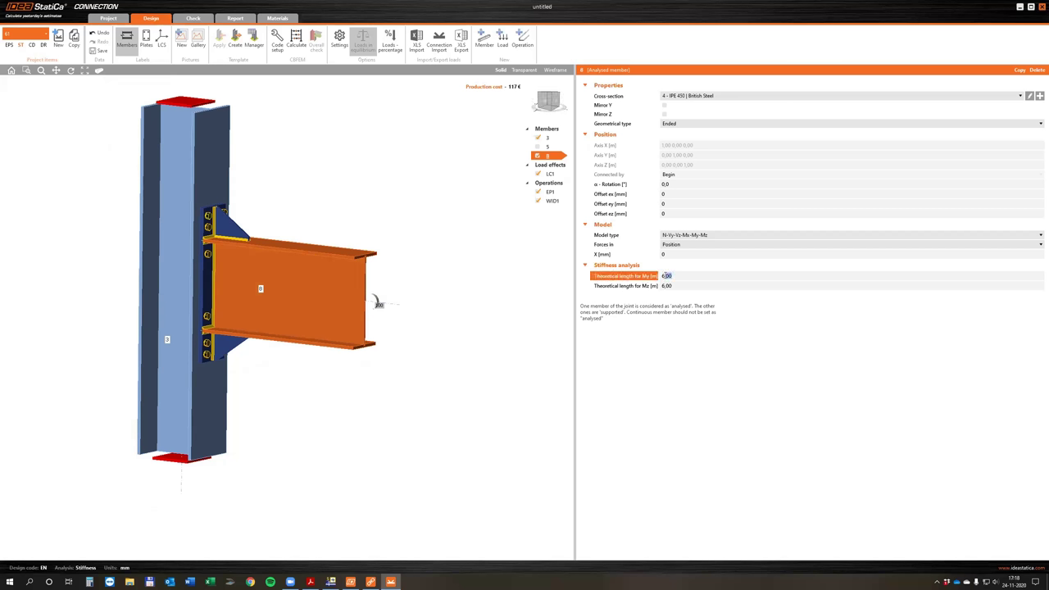
text(12)
key(Tab)
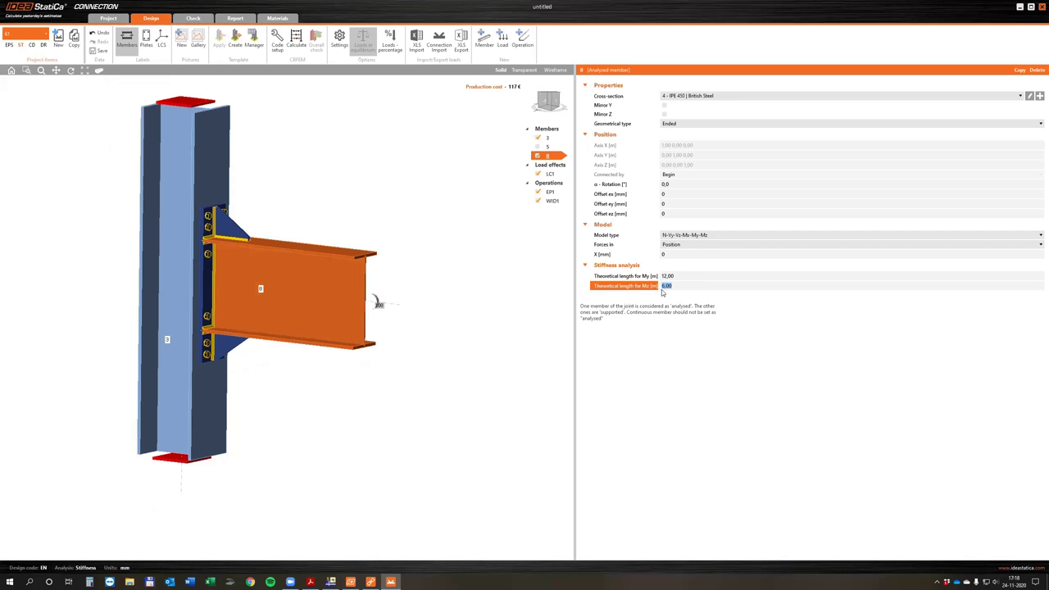
click(636, 276)
- Calculate the joint's stiffness and display the rotational stiffness table and diagram in a wider results area
click(193, 18)
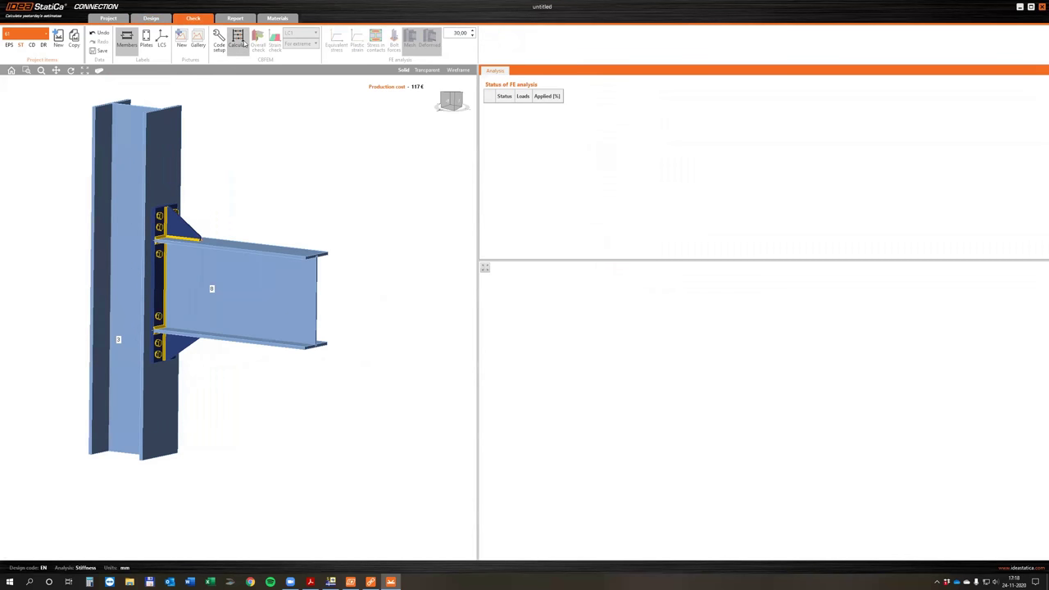
click(243, 43)
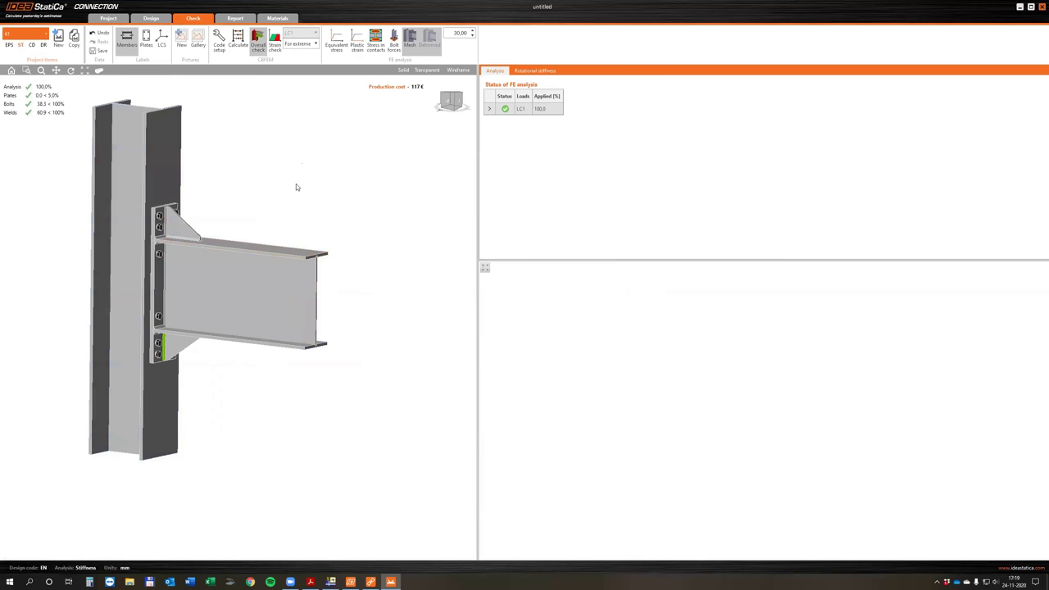
click(520, 72)
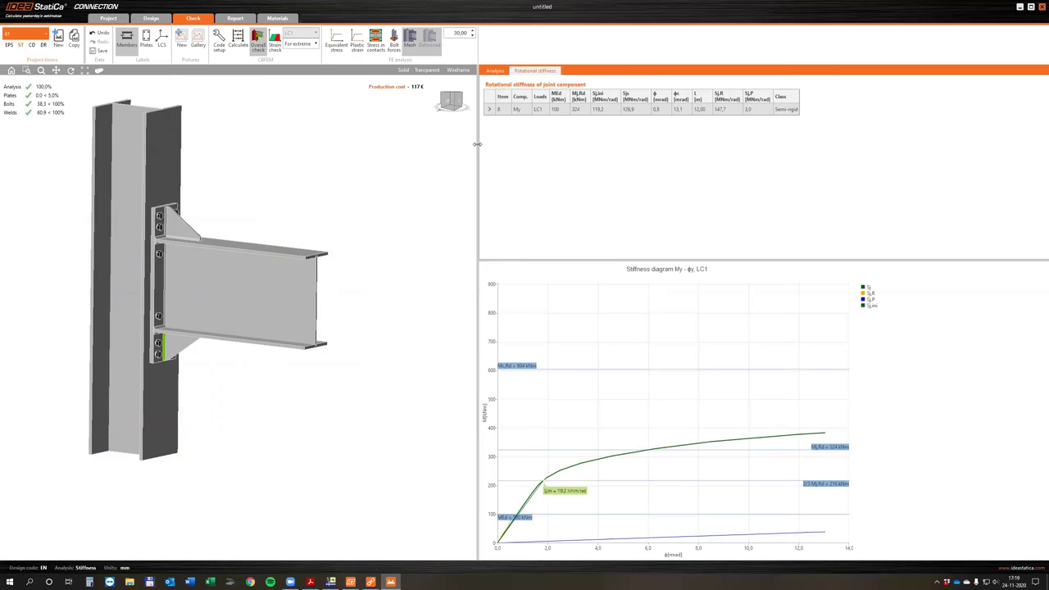
drag(476, 144, 386, 143)
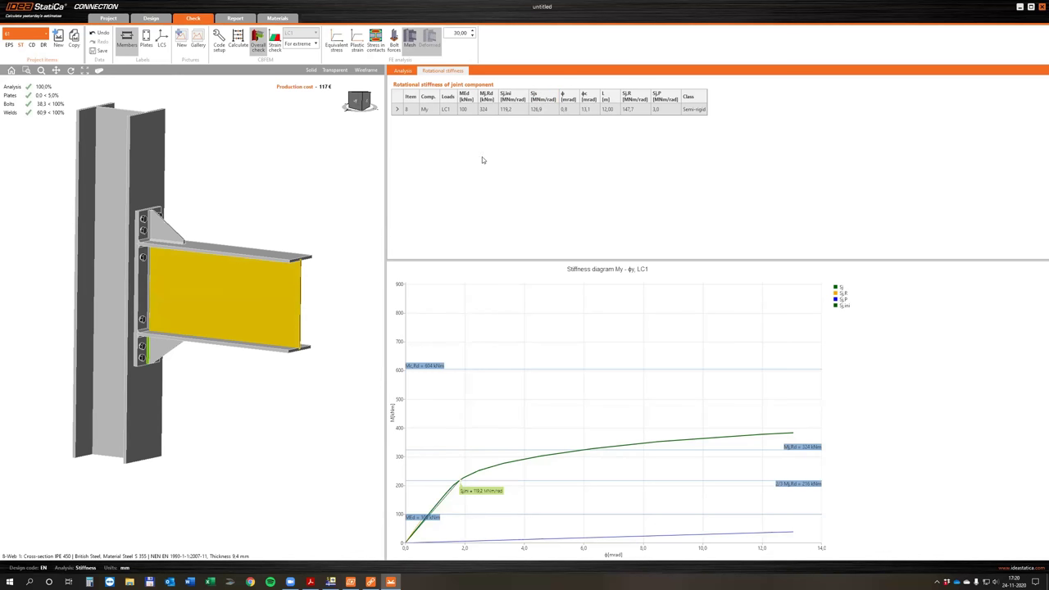
- Review the joint's secant stiffness, moment resistance, rotation capacity and beam length in the stiffness table and trace the resistance in the diagram
click(538, 112)
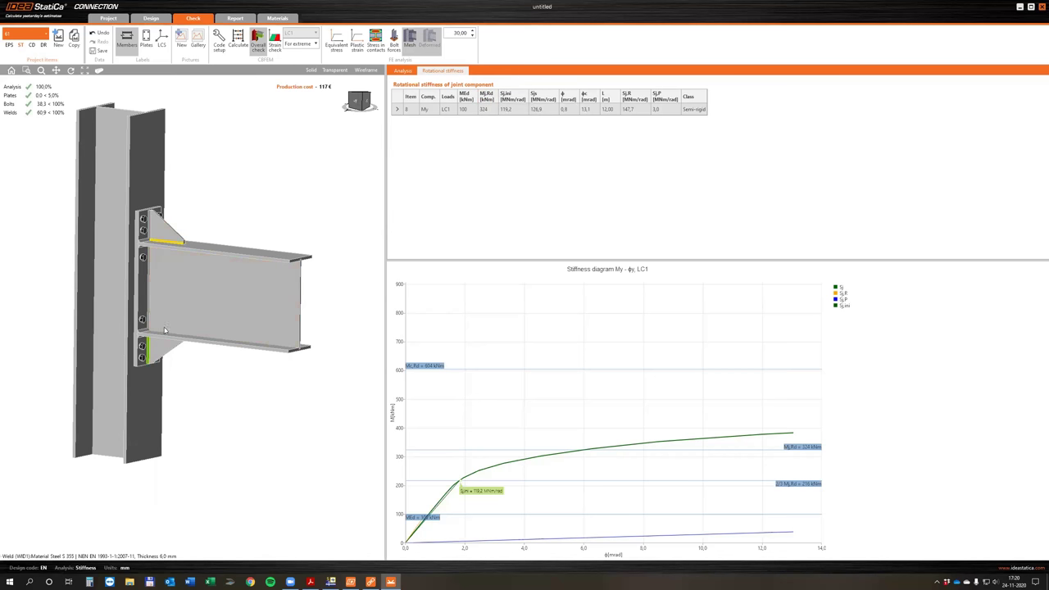
click(487, 112)
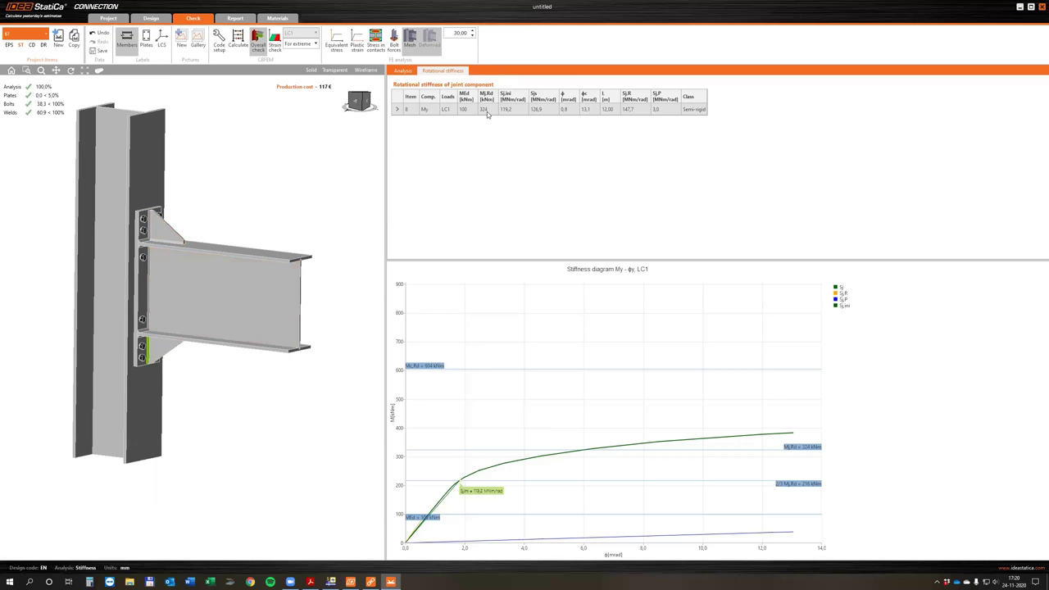
click(585, 451)
click(794, 451)
click(431, 545)
click(587, 96)
click(589, 111)
click(614, 111)
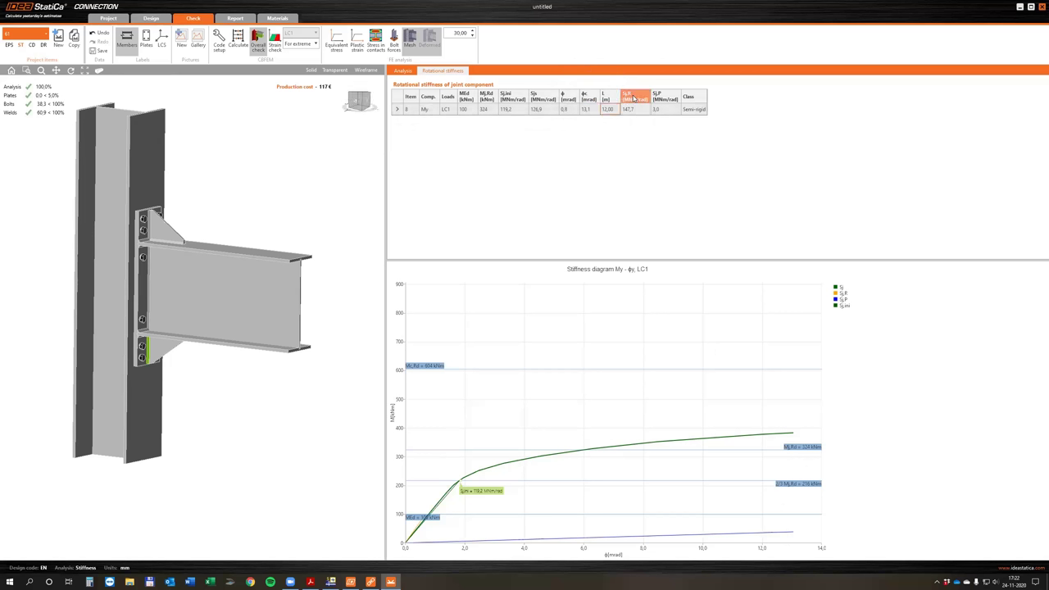
- Compare the rigid and pinned stiffness limits with the joint's curve near the diagram's origin, and check its class and initial stiffness
click(633, 99)
click(541, 545)
click(633, 99)
scroll(413, 540, up, 3)
scroll(415, 533, up, 2)
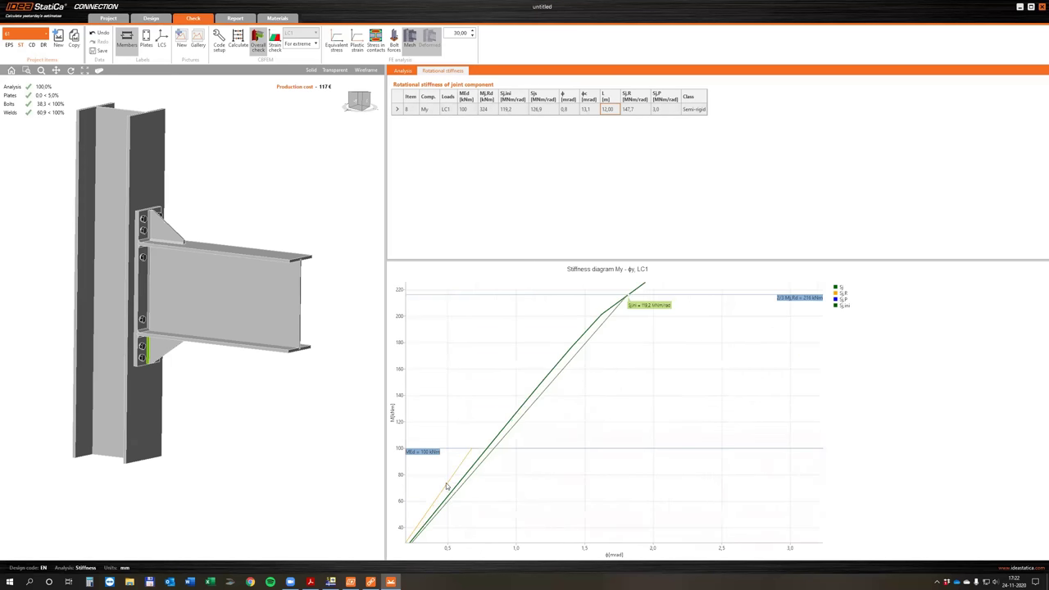
scroll(446, 487, down, 3)
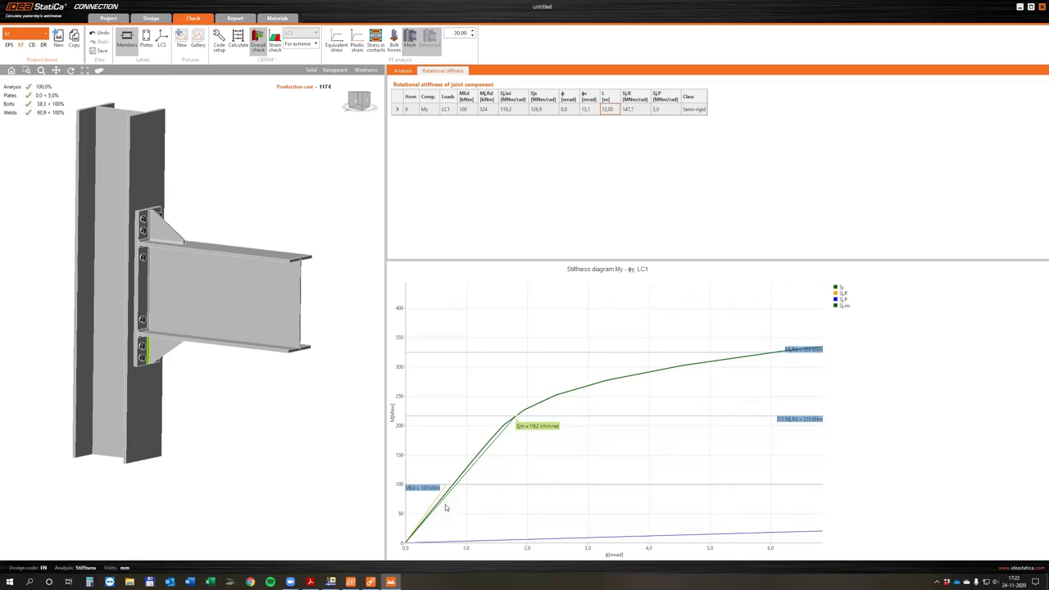
click(694, 113)
click(523, 112)
- Switch to RFEM and try a new hinge at the IPE 450 beam's start with a rotational spring constant about y
key(alt+Tab)
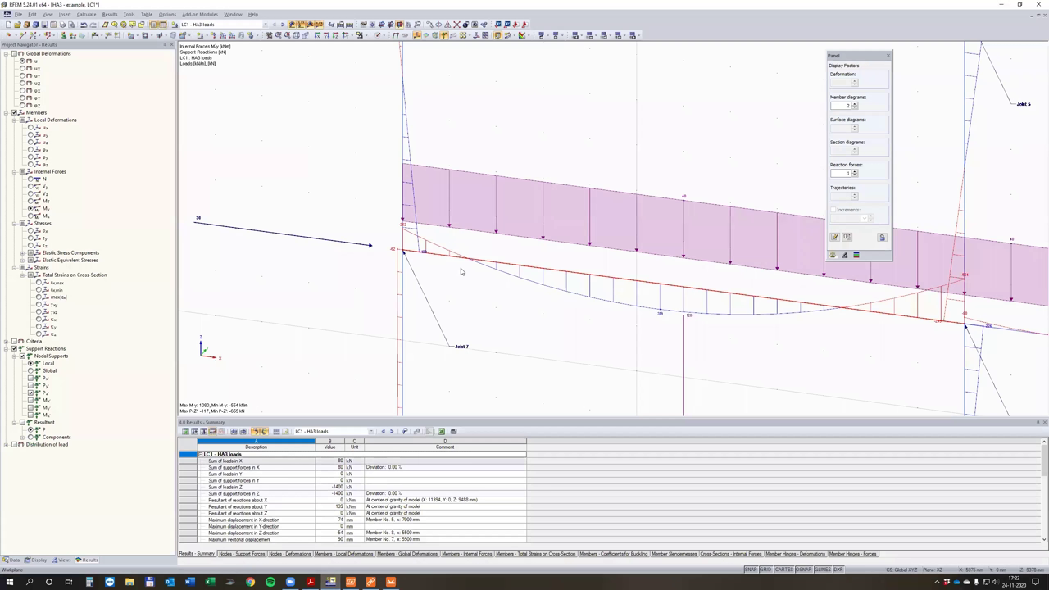
double_click(461, 260)
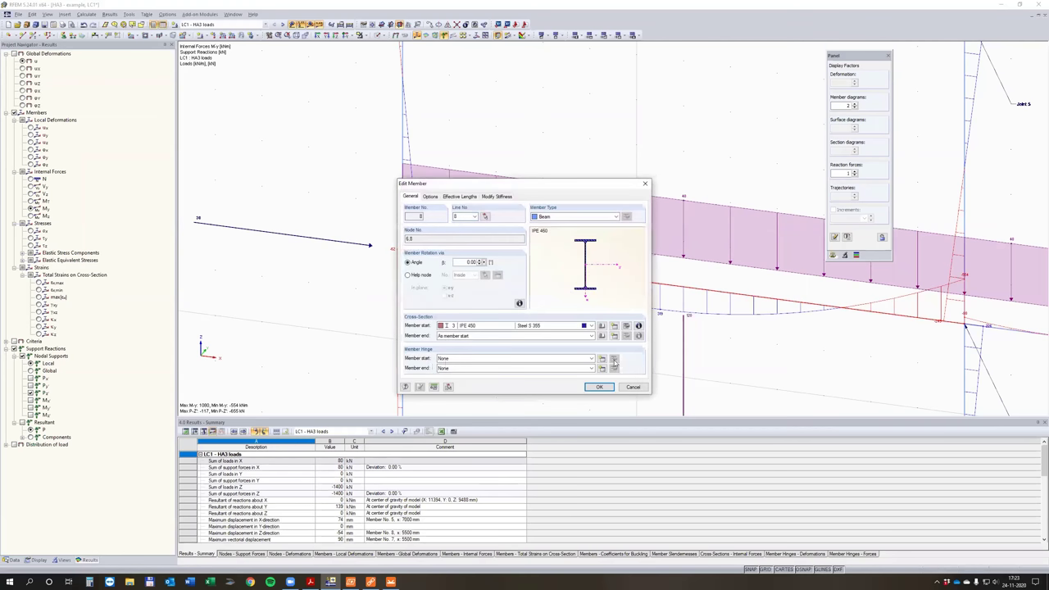
click(602, 359)
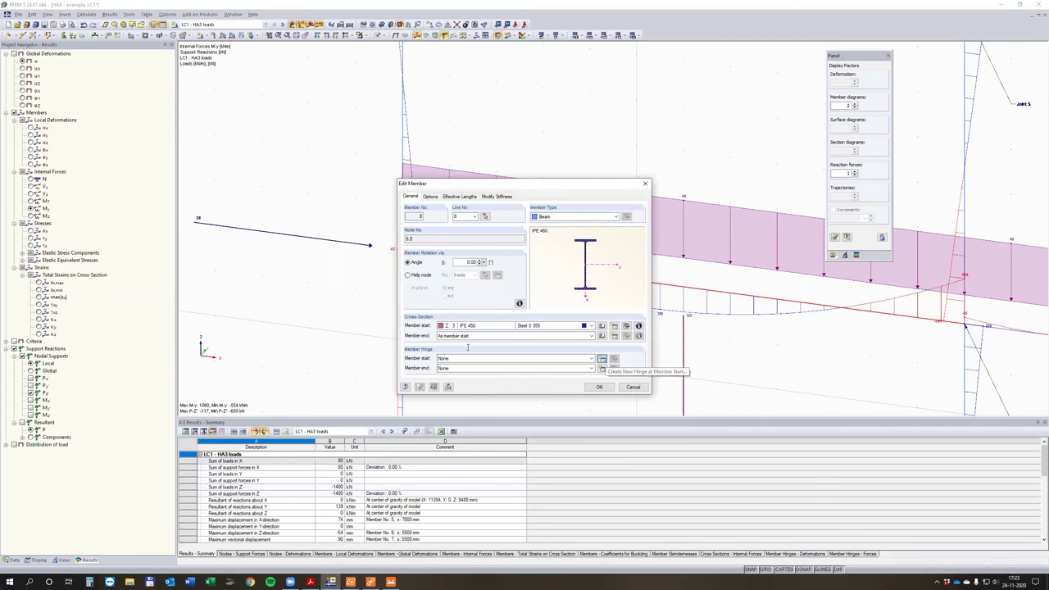
click(407, 355)
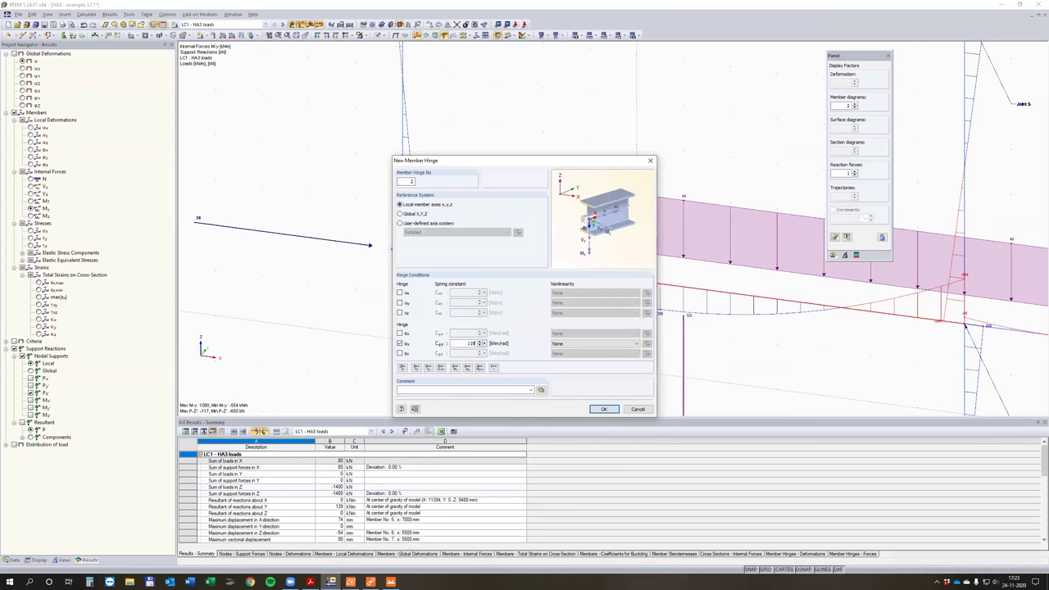
key(Tab)
key(shift+Tab)
- Set the hinge's rotational nonlinearity about y to Diagram, inspect the moment-rotation diagram settings, and leave them without changes
click(573, 344)
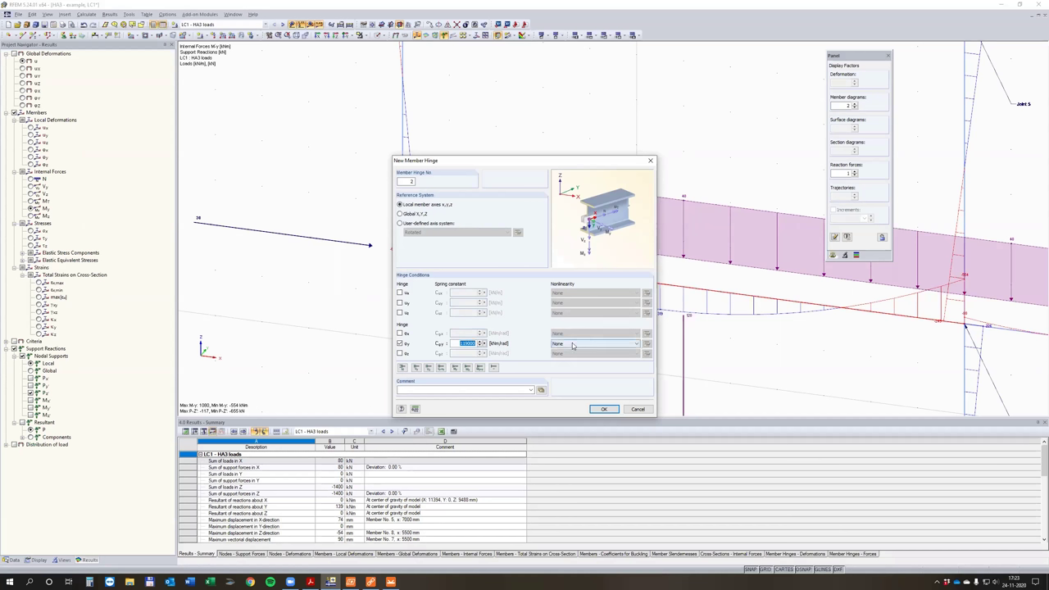
click(573, 373)
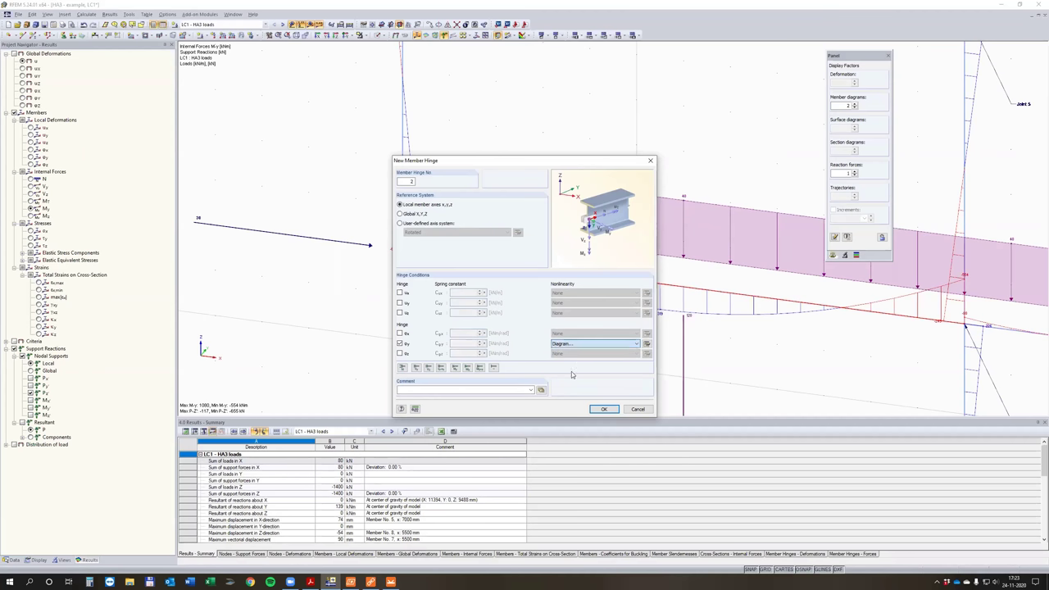
click(647, 345)
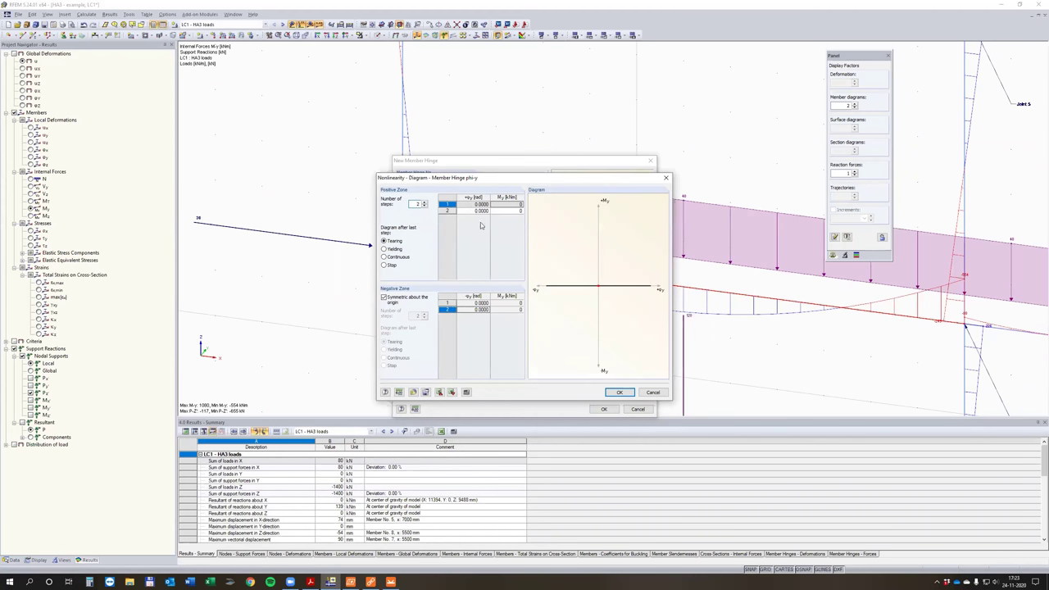
click(653, 392)
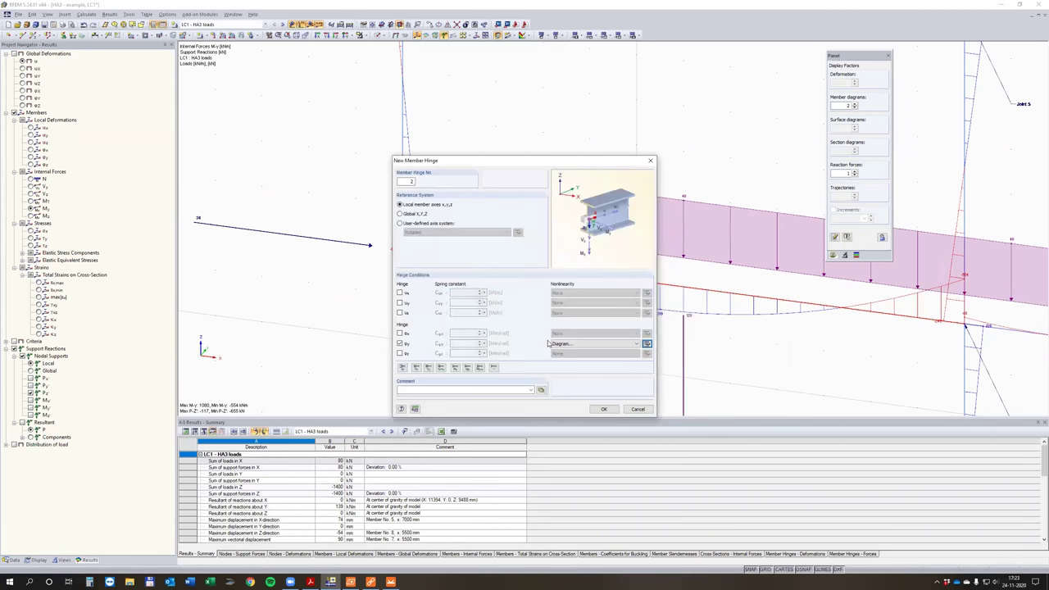
- Reset the hinge's nonlinearity to None, then discard the new hinge and the beam's edits
click(565, 344)
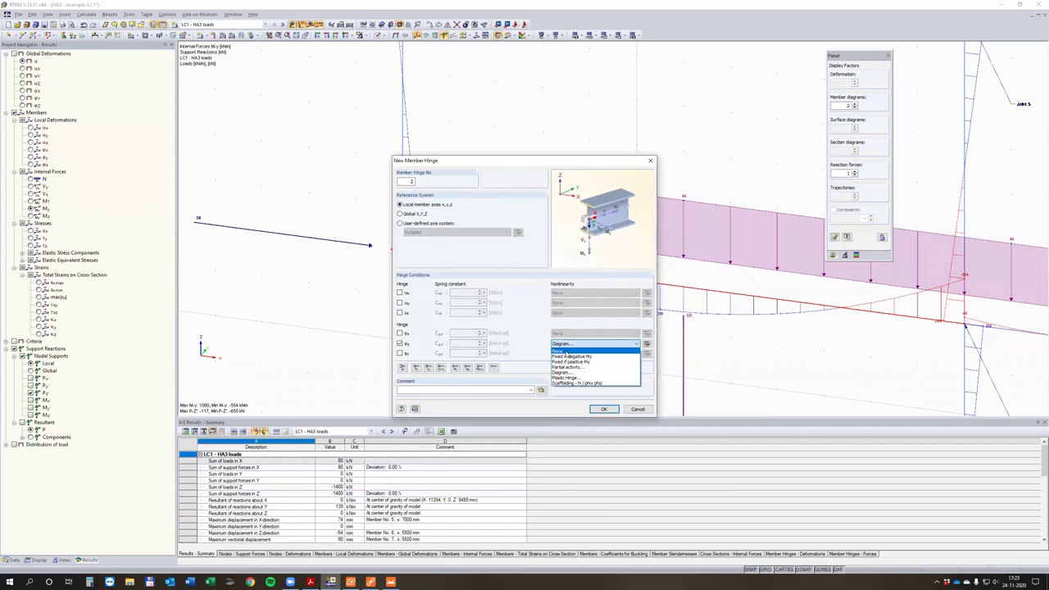
click(561, 351)
key(shift+Tab)
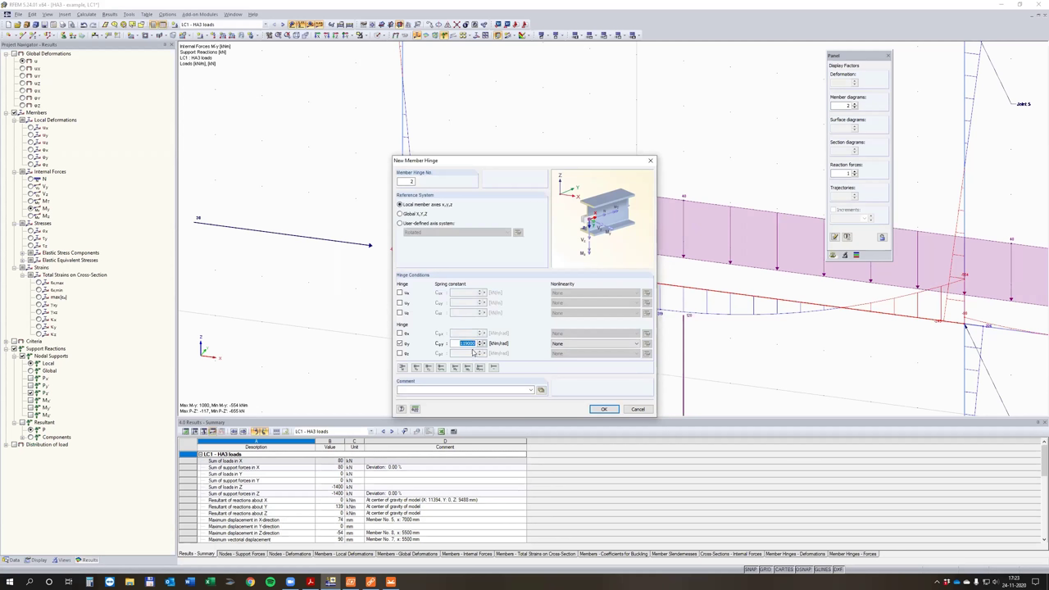
click(643, 412)
click(633, 387)
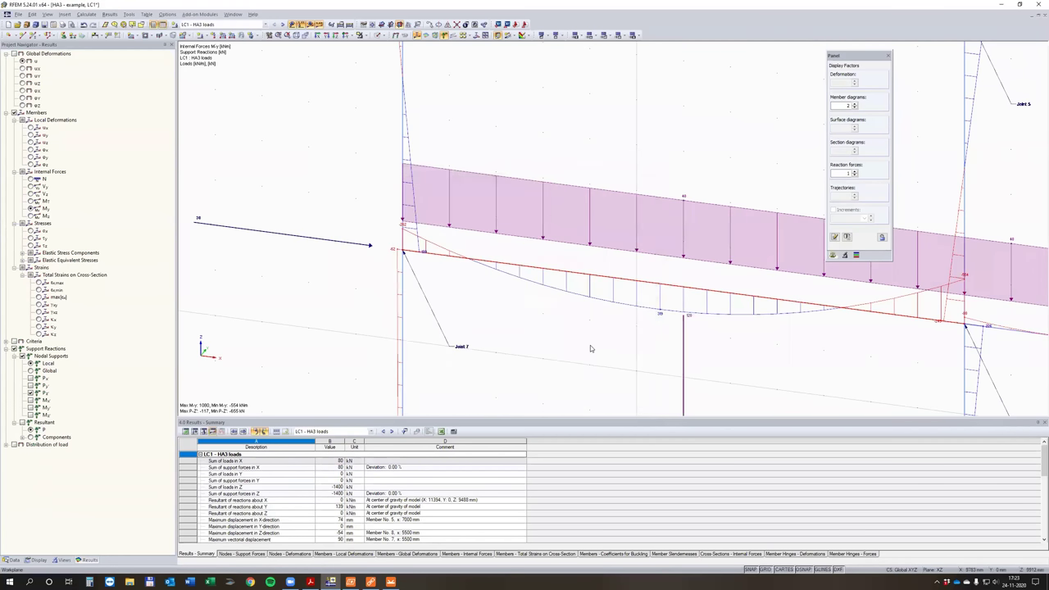
scroll(590, 345, down, 5)
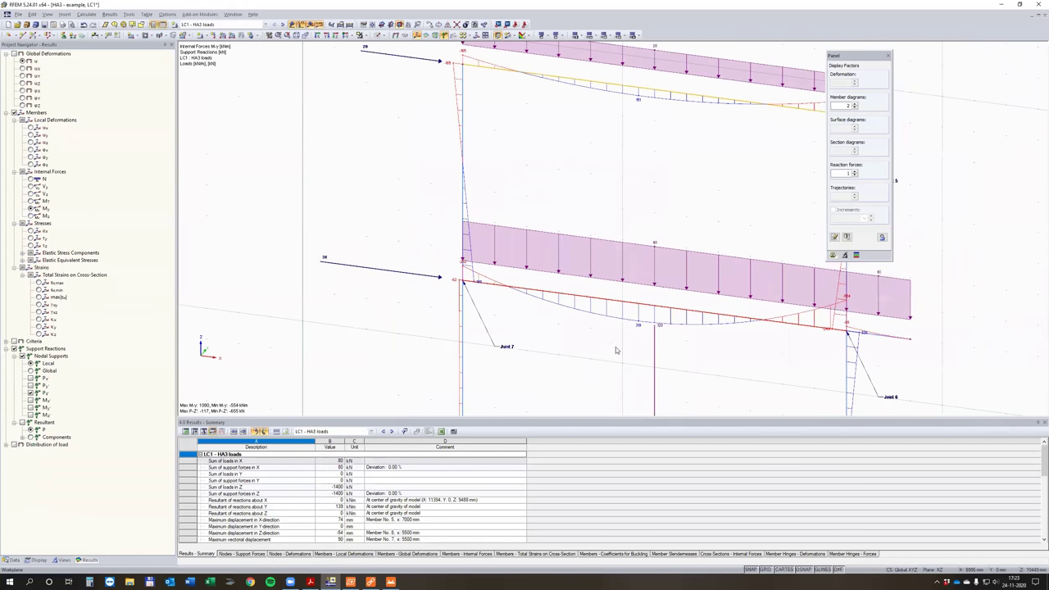
- Switch to IDEA StatiCa Connection and enlarge the 3D view of the joint beside its rotational stiffness results
click(392, 581)
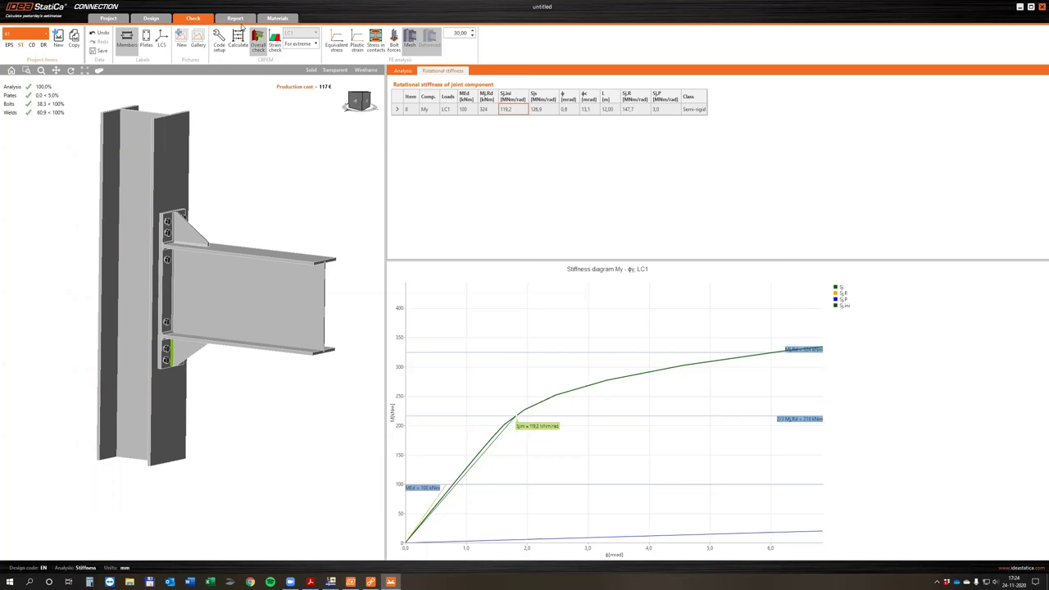
click(324, 92)
drag(389, 146, 497, 154)
scroll(294, 216, up, 2)
middle_drag(284, 206, 306, 199)
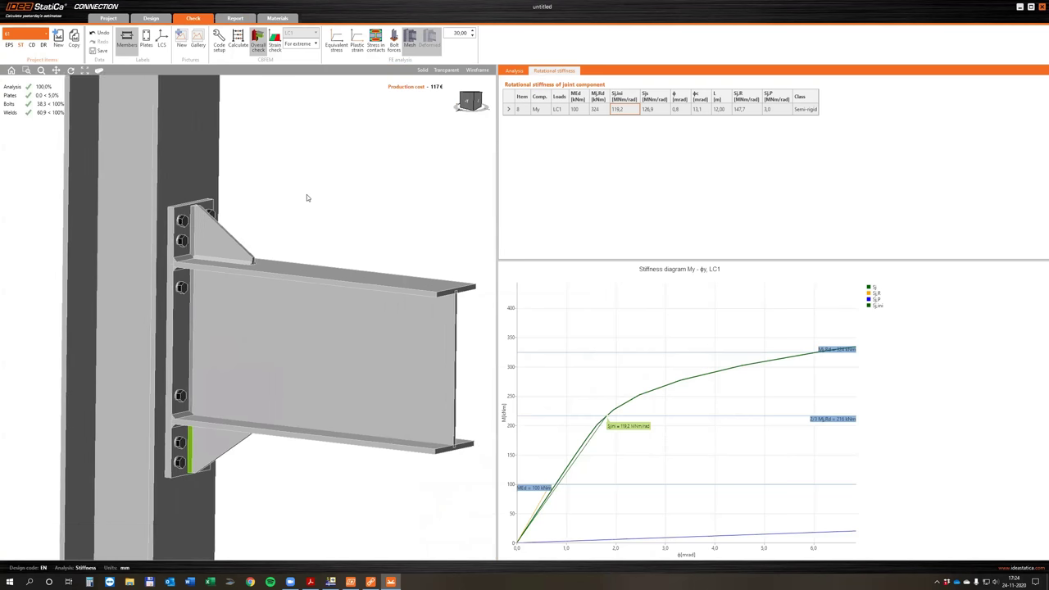
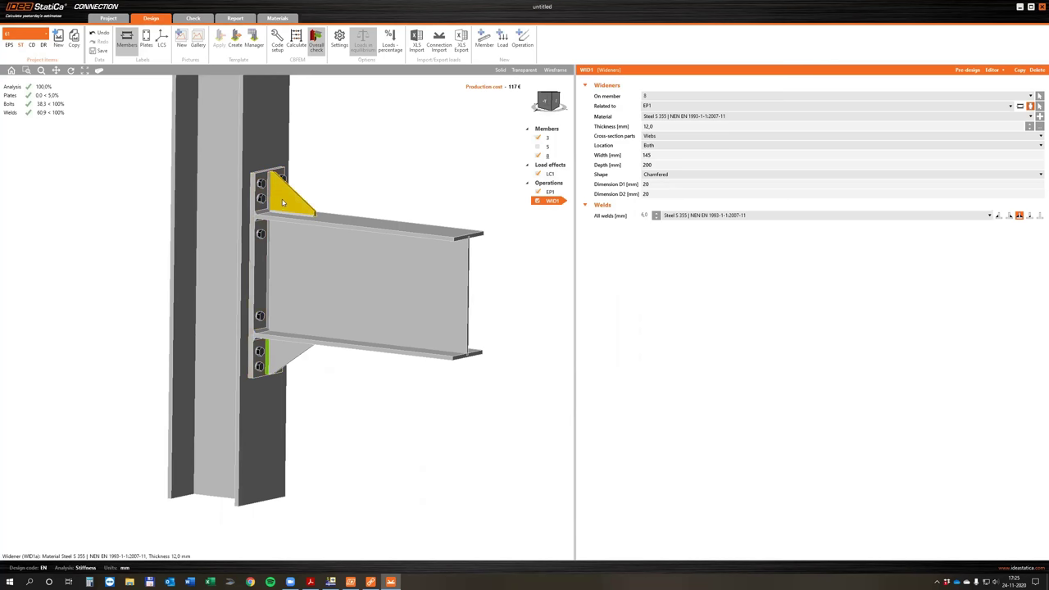
- Inspect the chamfered widener plates above and below the beam together with the WID1 thickness setting
scroll(278, 197, up, 5)
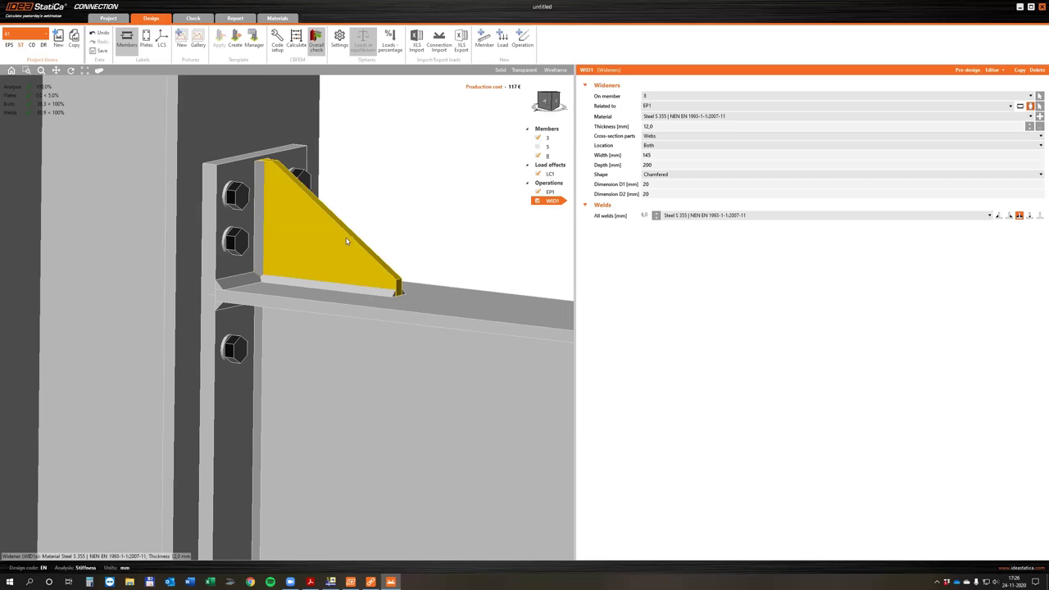
scroll(351, 238, down, 3)
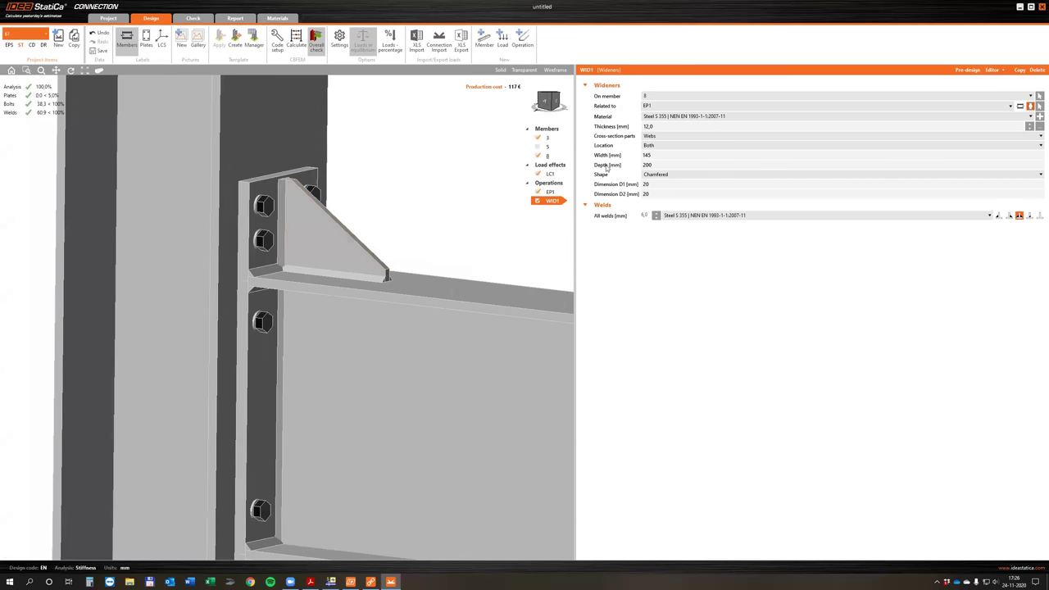
click(615, 127)
scroll(486, 218, down, 3)
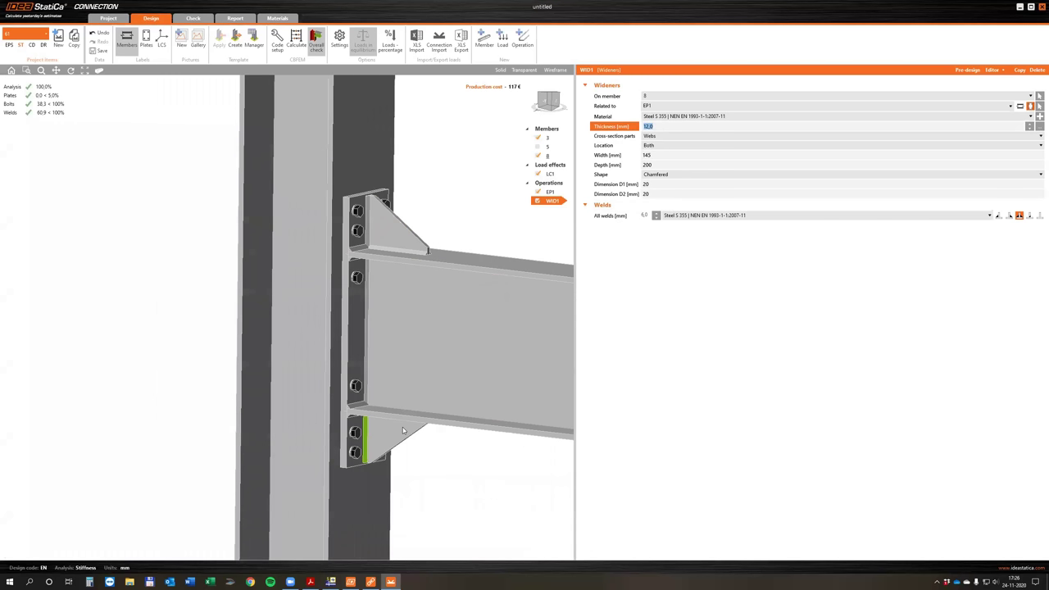
click(409, 440)
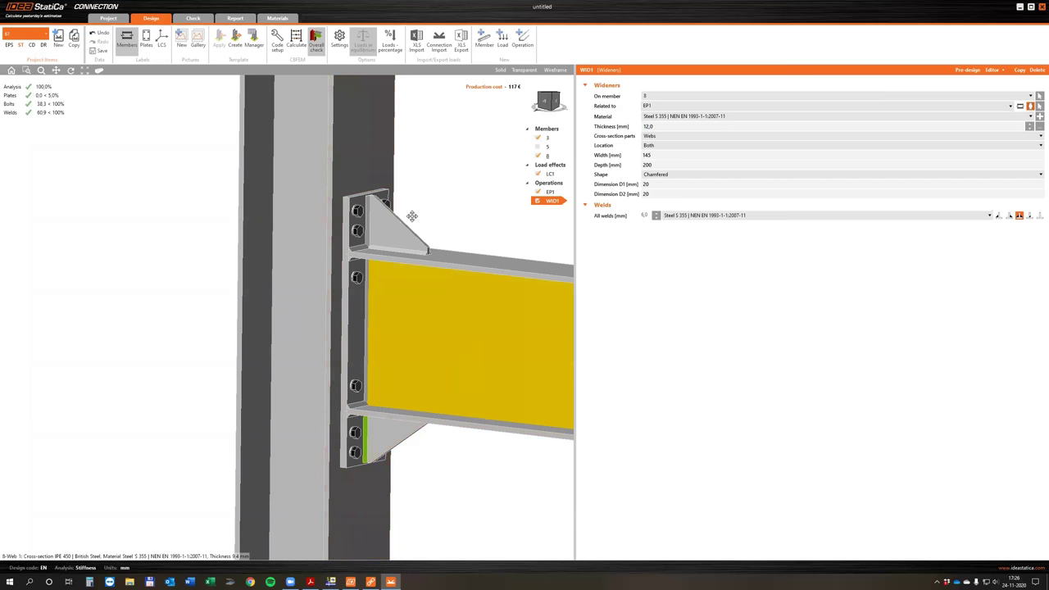
scroll(374, 211, down, 3)
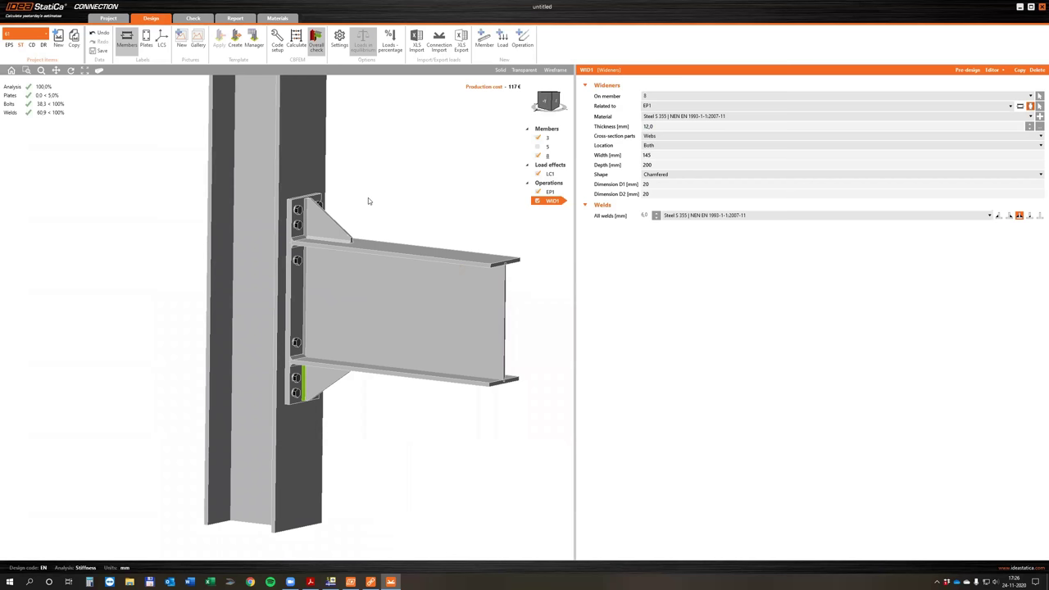
middle_drag(371, 199, 336, 215)
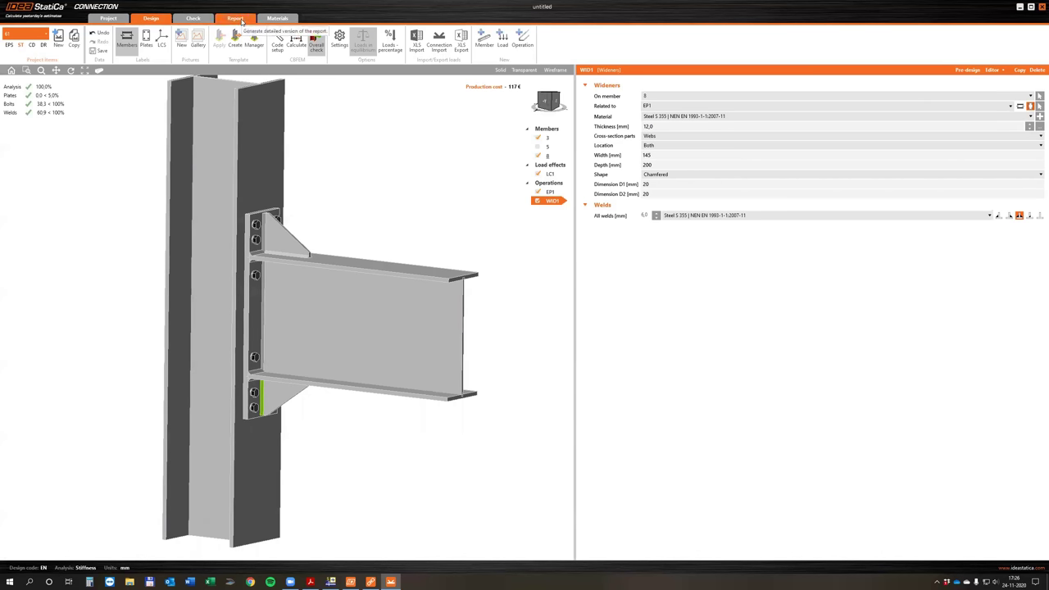
- Open the detailed report, include the theoretical background and extend it to all project items
click(194, 18)
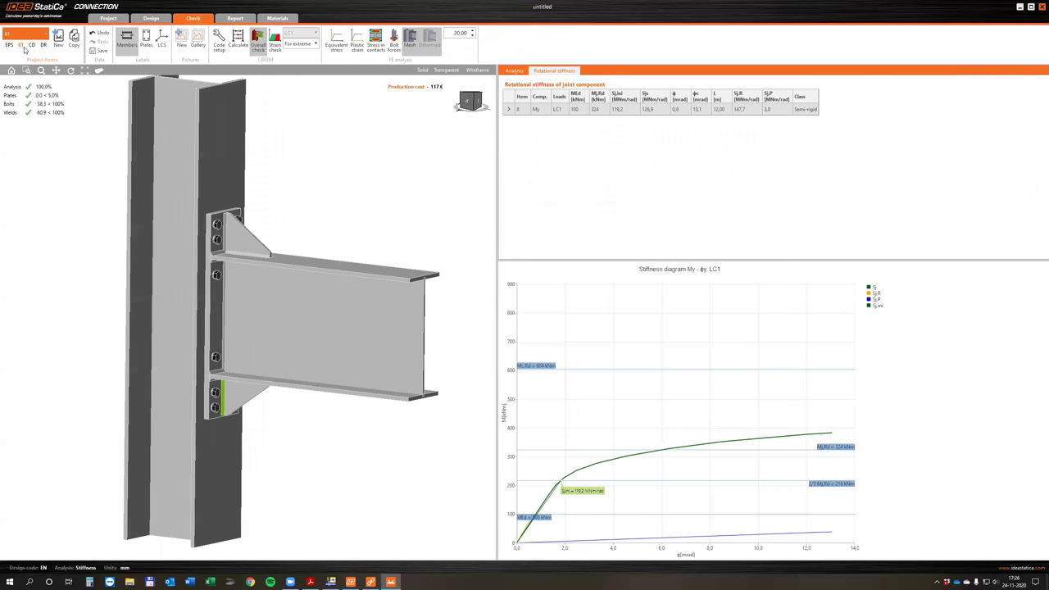
click(235, 19)
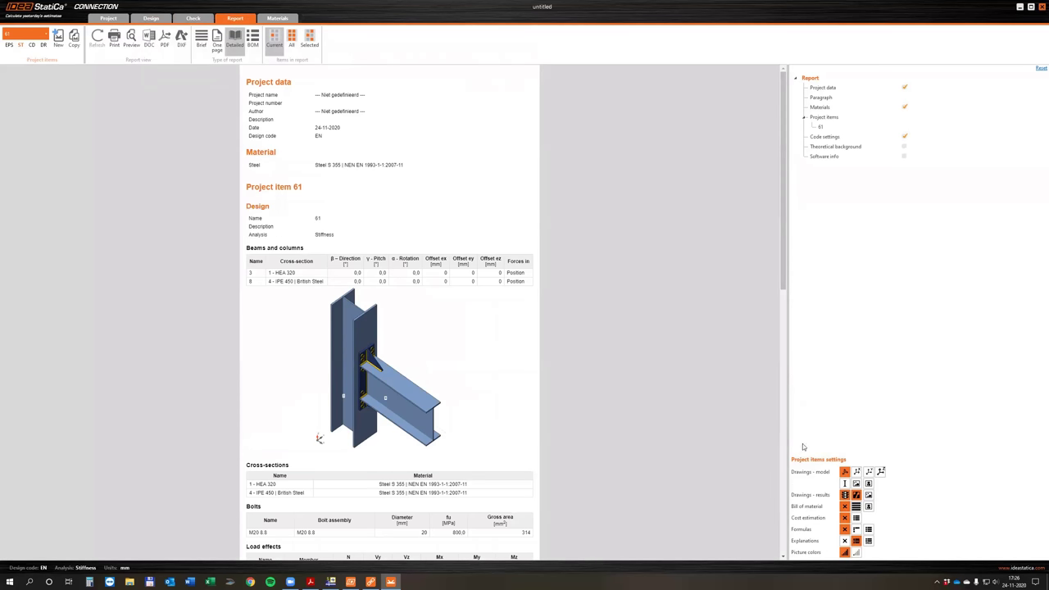
click(905, 147)
click(905, 147)
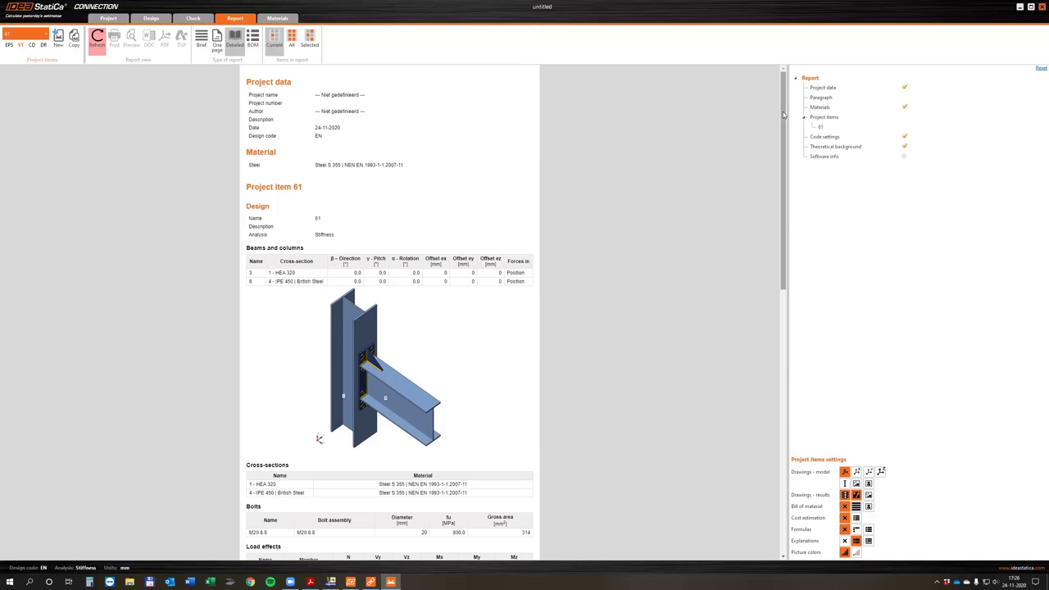
click(291, 38)
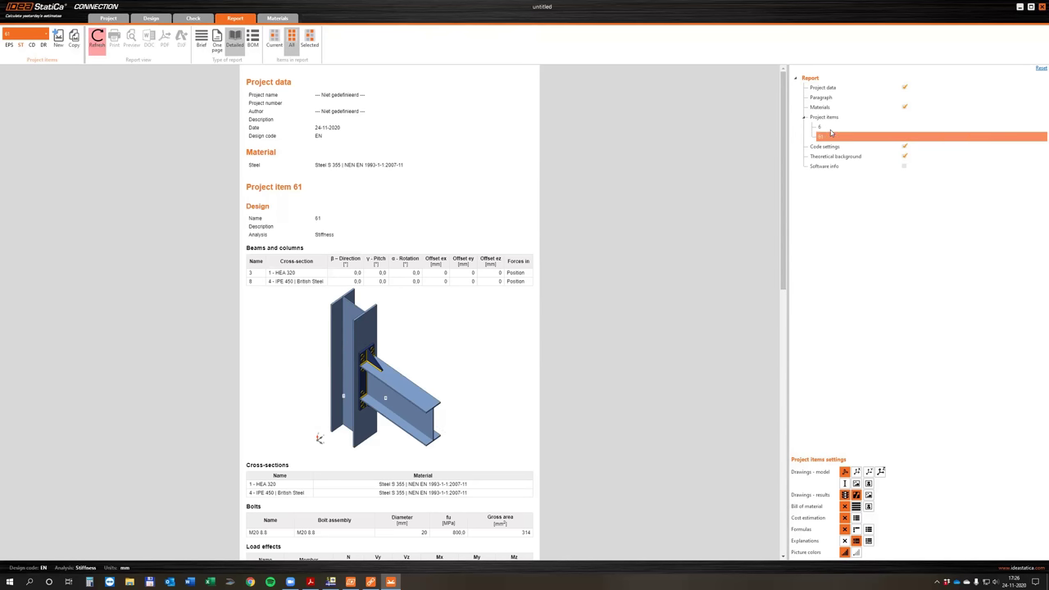
click(831, 135)
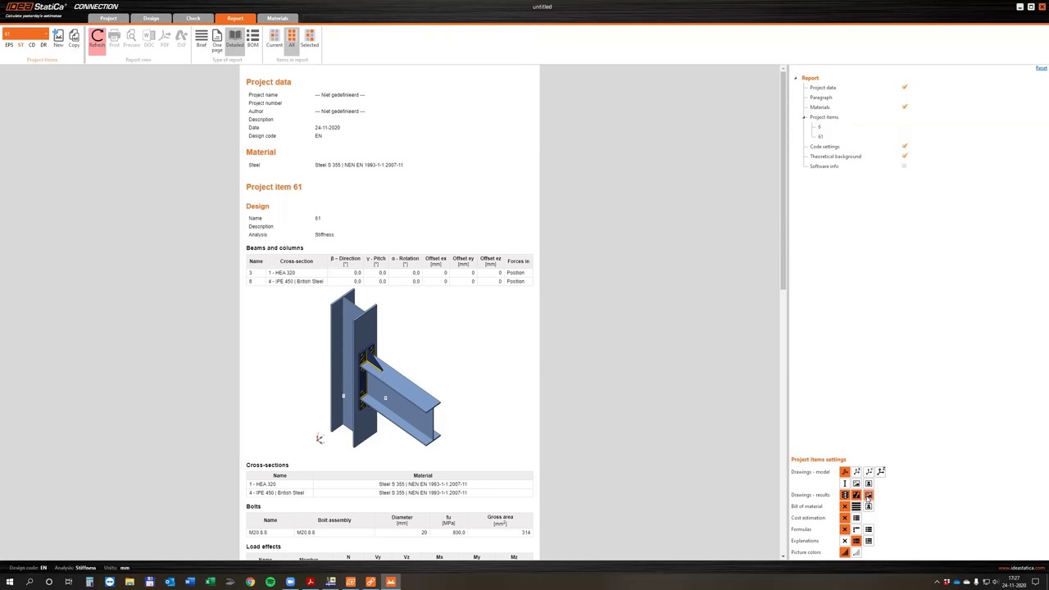
- Add formulas and the cost estimation table to the report, and regenerate it
click(856, 530)
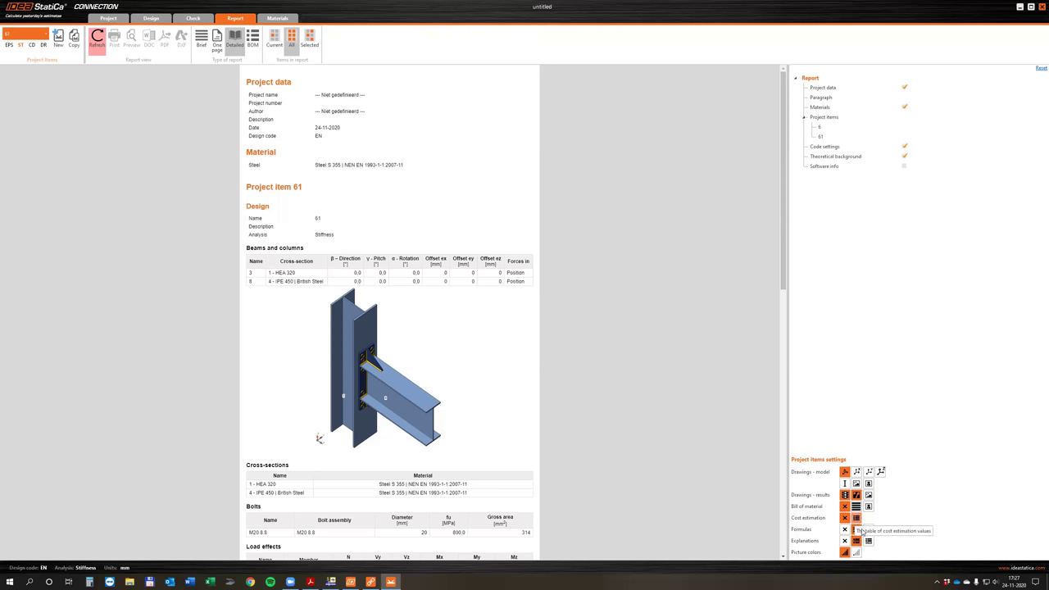
click(856, 518)
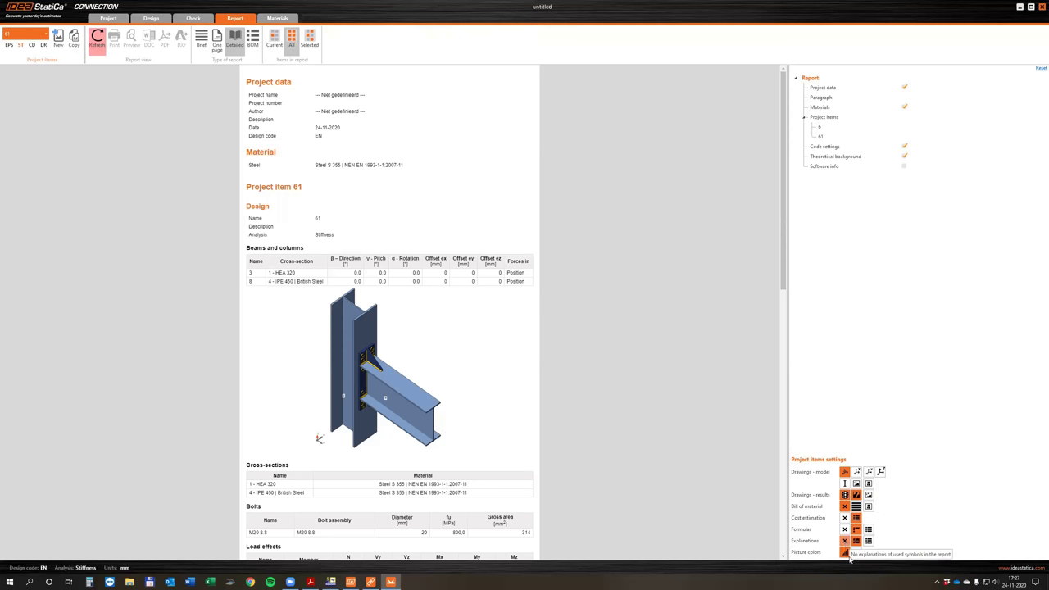
click(98, 37)
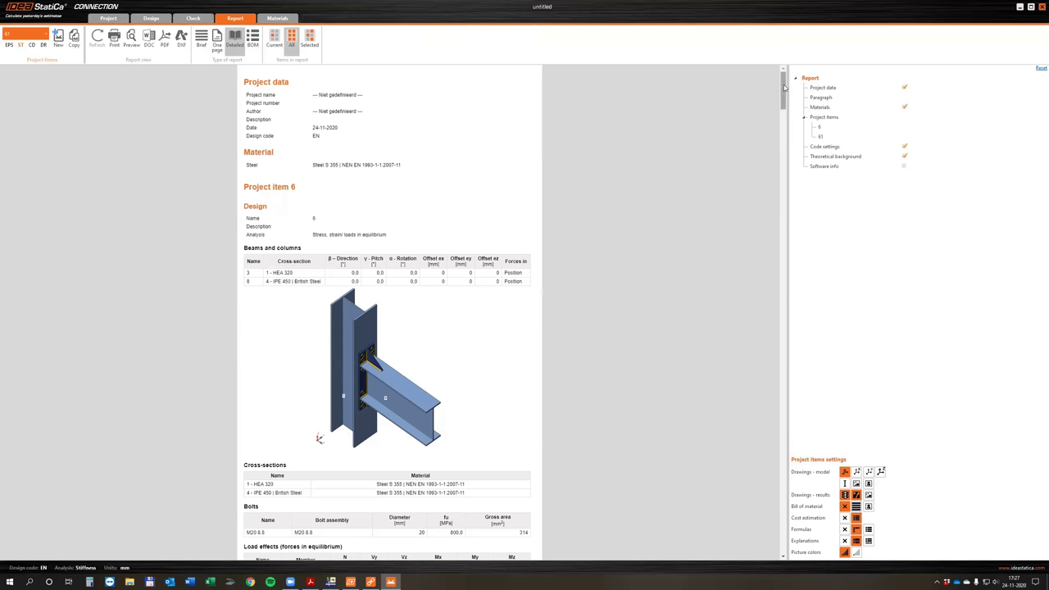
- Review the design data, load effects and check summary of project item 6 in the report
scroll(784, 90, down, 2)
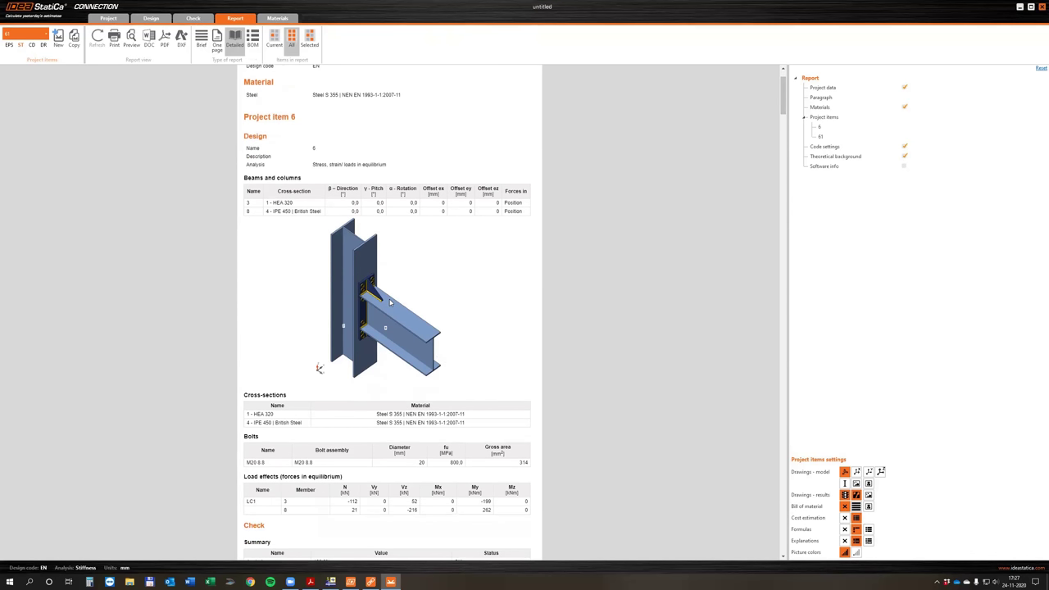
scroll(390, 303, down, 5)
scroll(389, 303, down, 1)
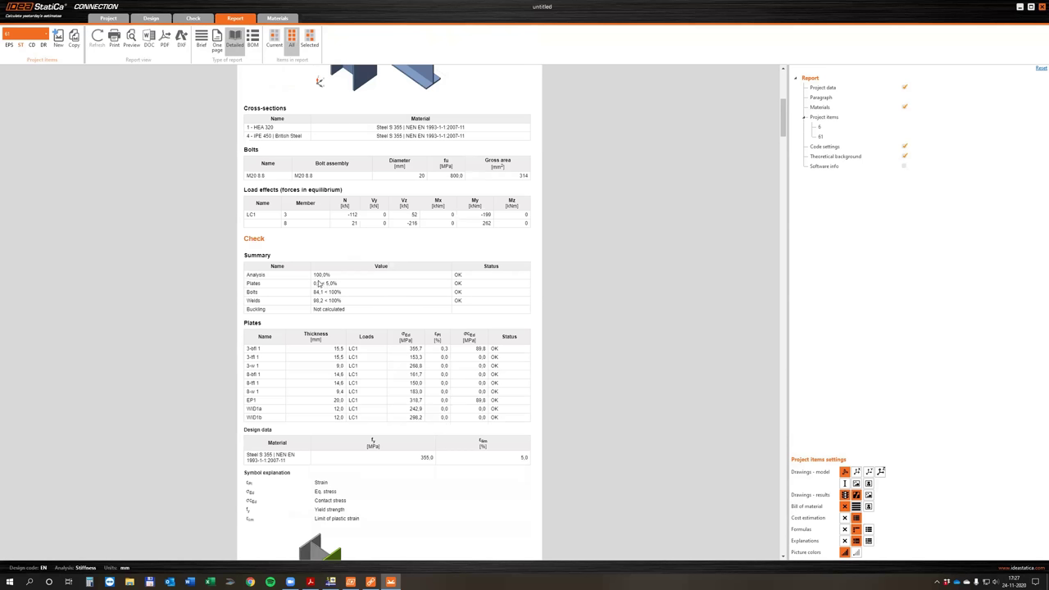
click(459, 302)
double_click(463, 302)
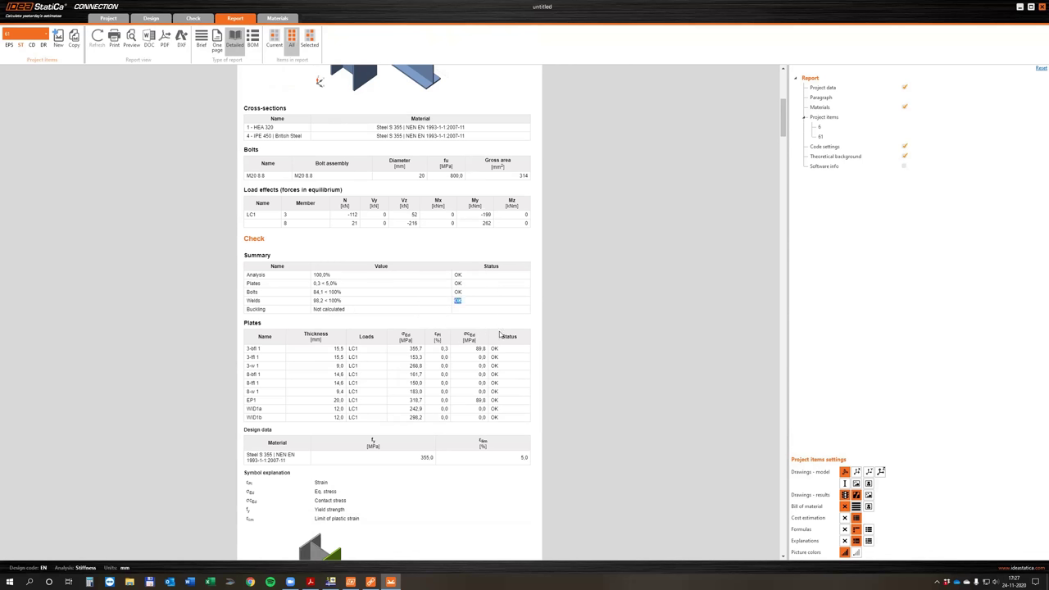
click(465, 304)
scroll(469, 302, down, 4)
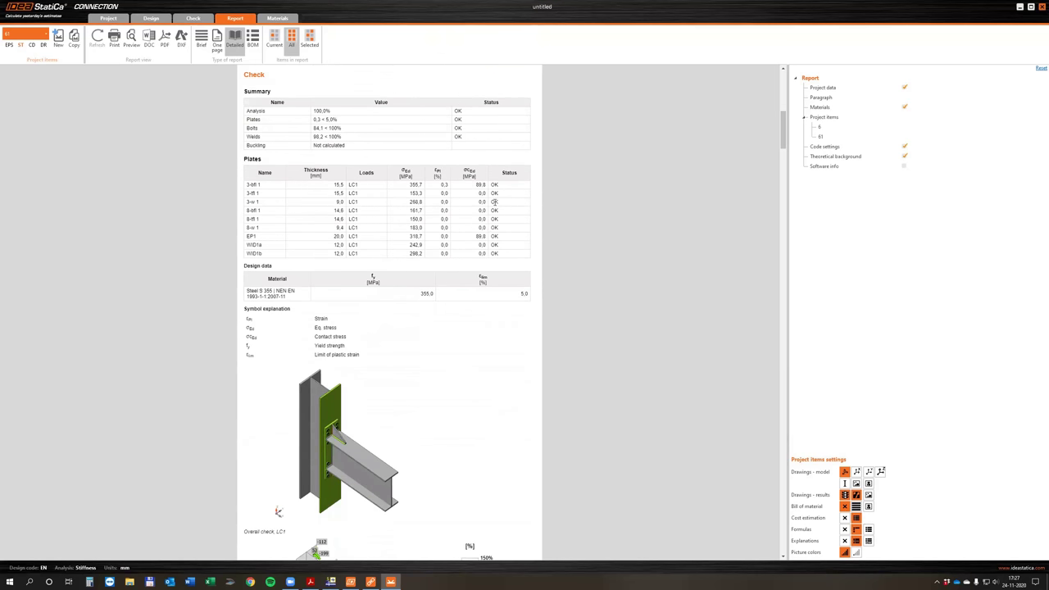
- Read through item 6's plate checks, stress plots, and detailed bolt and weld resistance formulas
scroll(498, 269, down, 7)
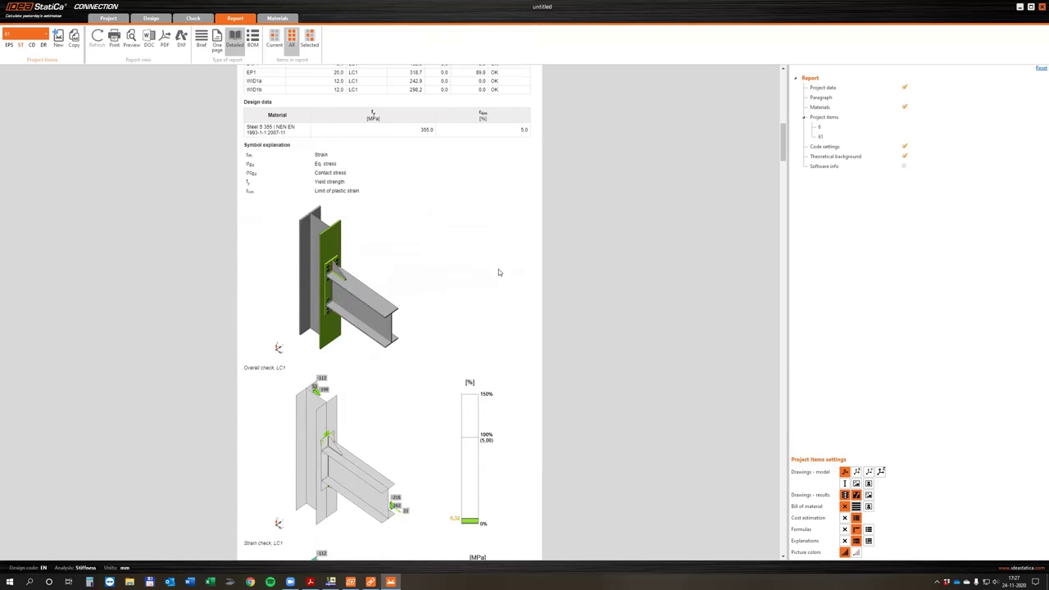
scroll(498, 271, down, 3)
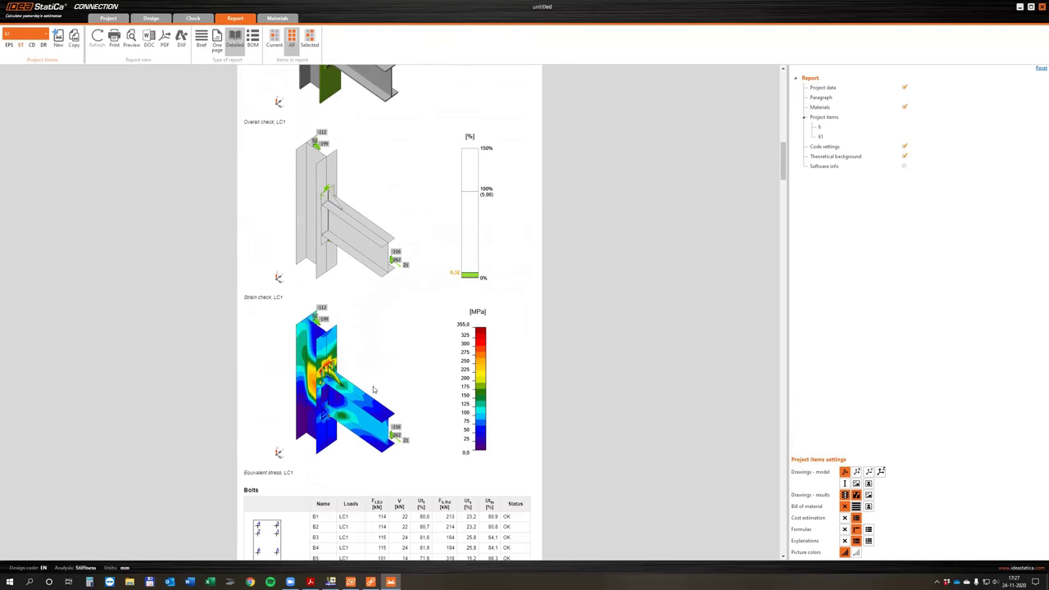
scroll(375, 344, down, 5)
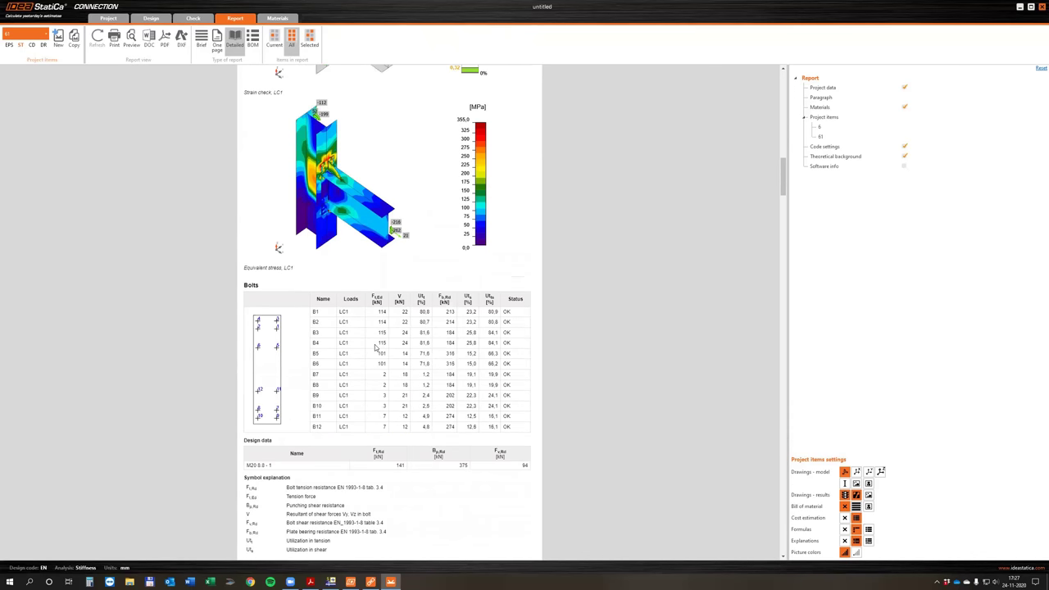
scroll(375, 348, down, 4)
scroll(386, 314, down, 4)
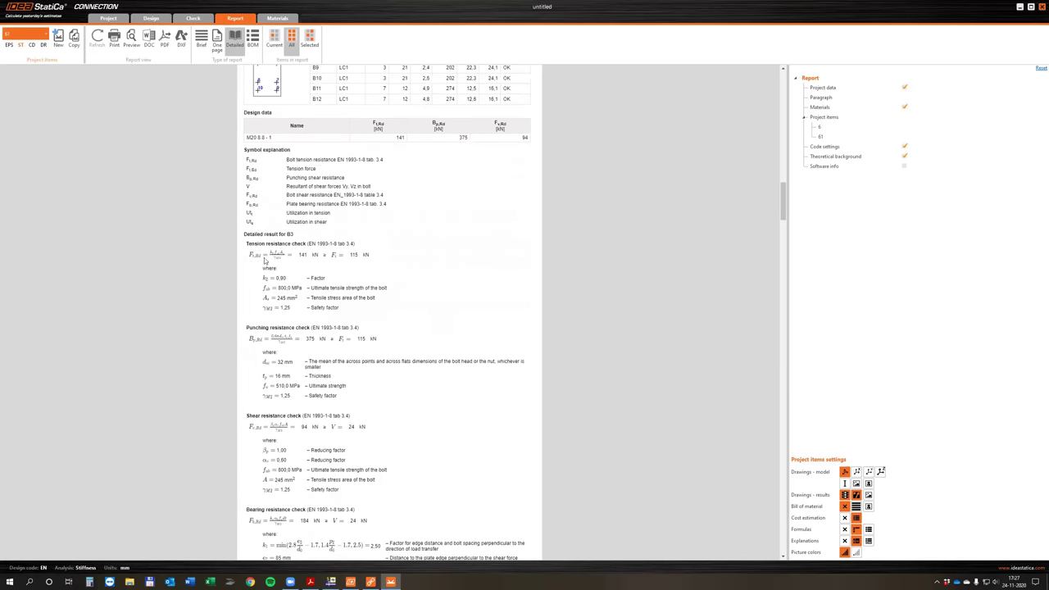
scroll(289, 320, down, 2)
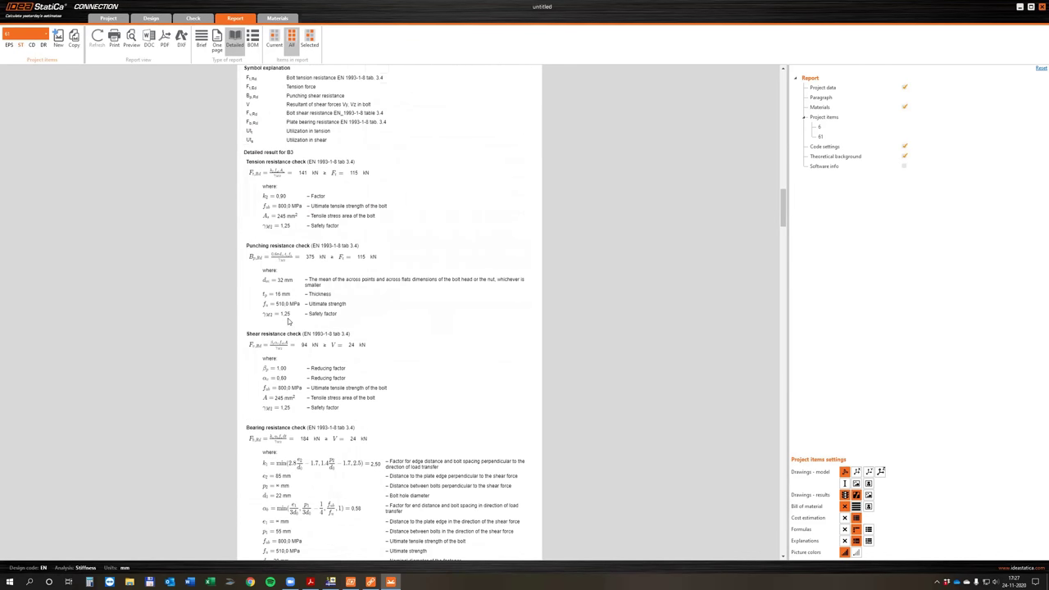
scroll(287, 321, down, 18)
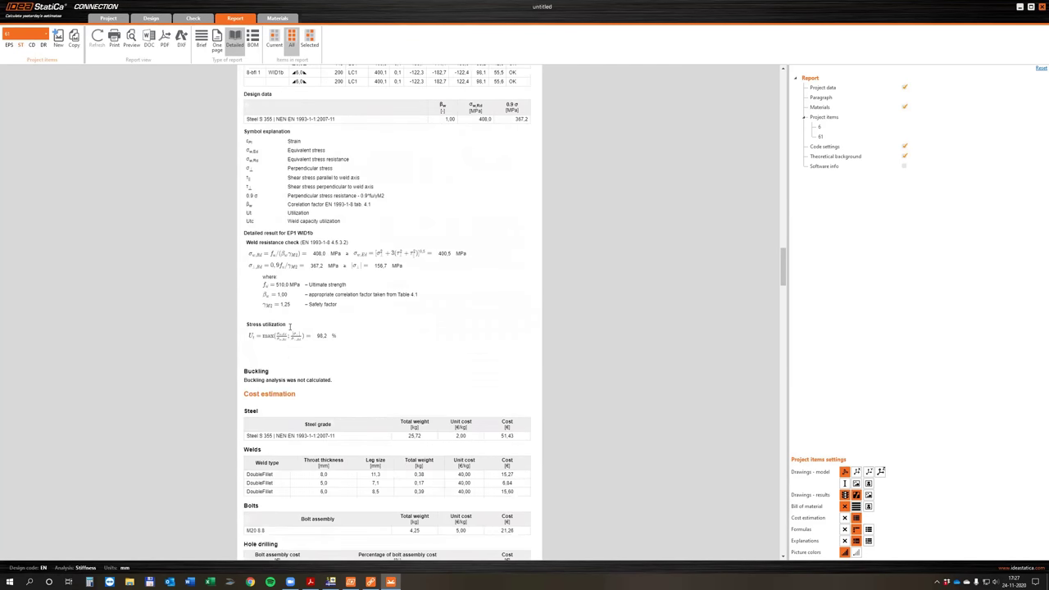
- Review item 6's cost estimation, from the steel cost to the total estimated cost
scroll(289, 326, down, 6)
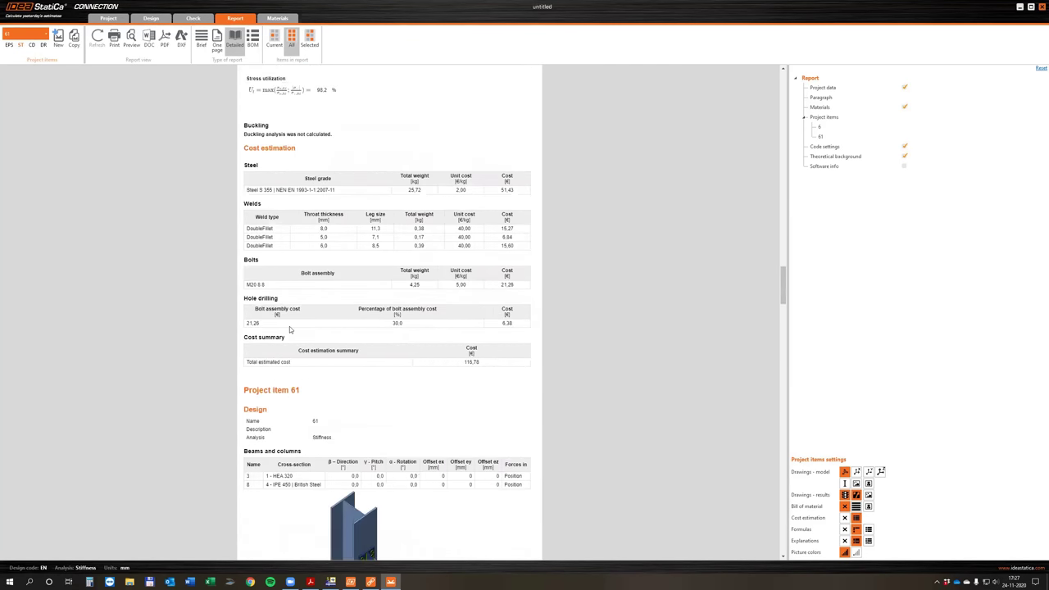
click(502, 191)
click(482, 363)
scroll(473, 398, down, 6)
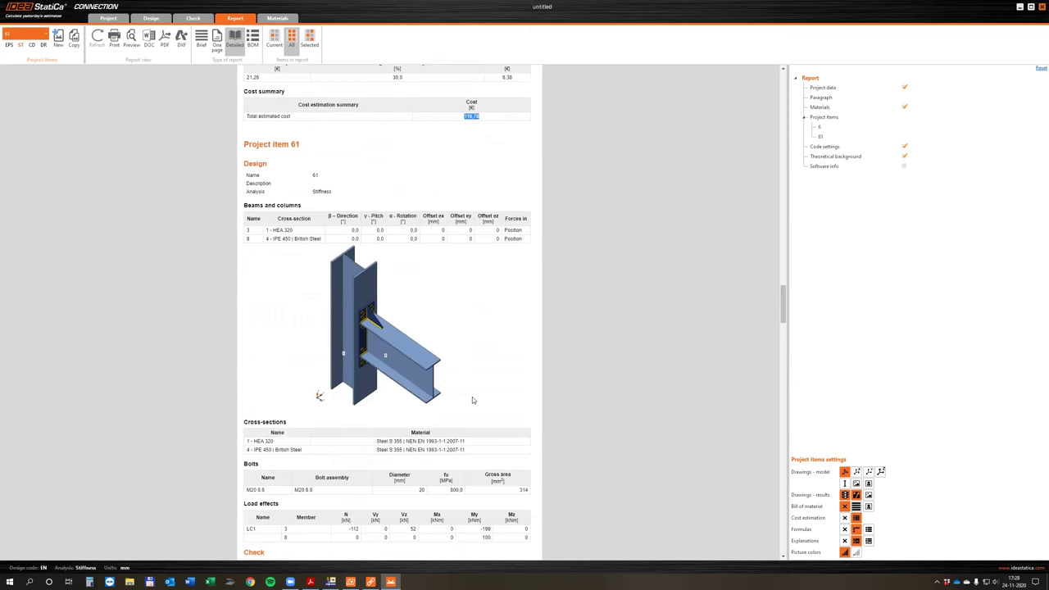
- Examine the rotational stiffness tables and the stiffness diagram of project item 61 in the report
scroll(472, 397, down, 4)
scroll(472, 400, down, 5)
scroll(413, 372, down, 3)
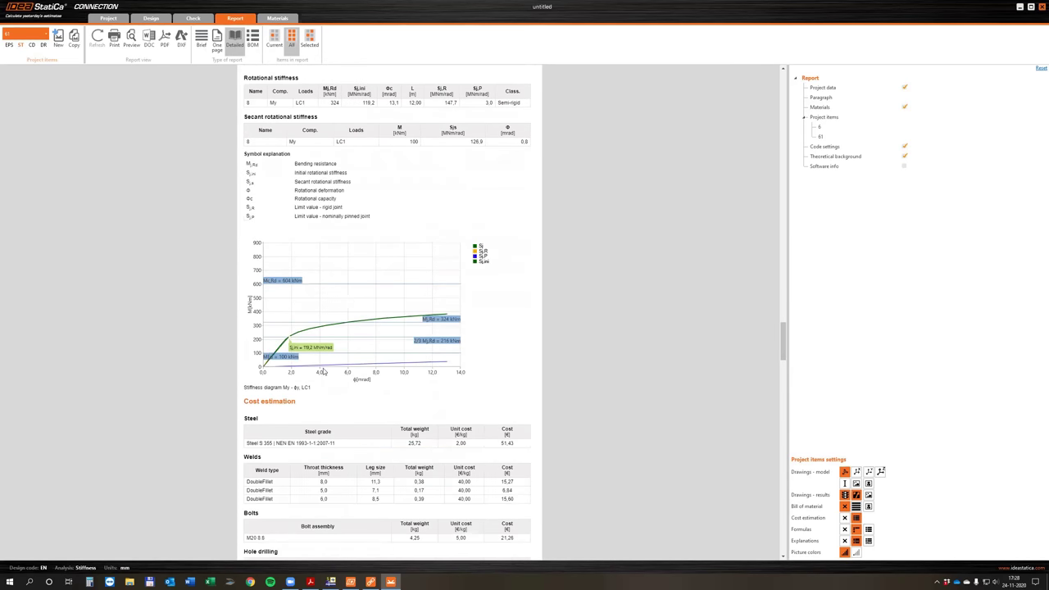
scroll(362, 379, down, 1)
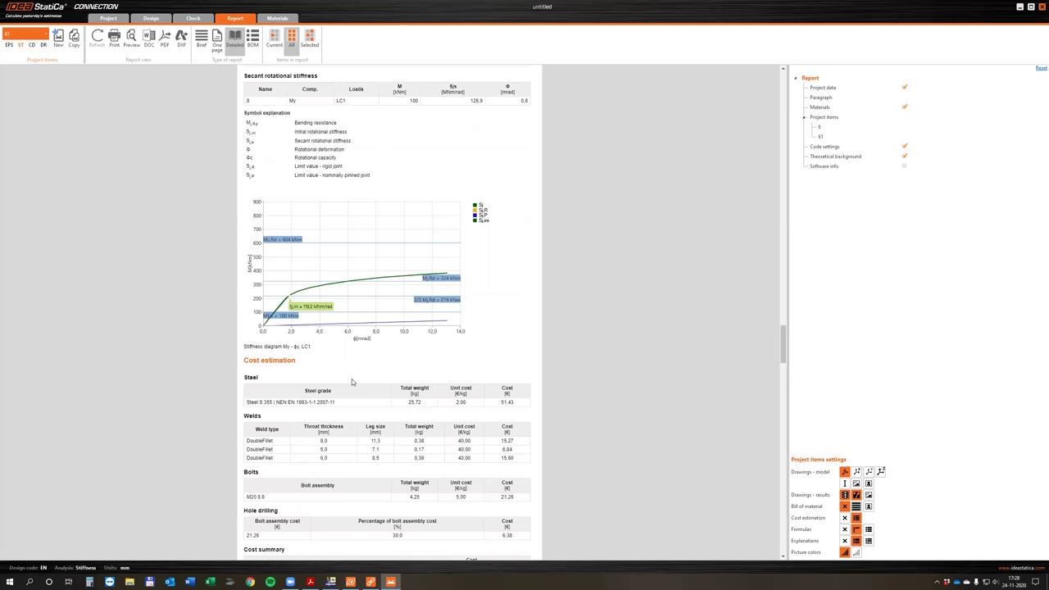
- Read through the report's theoretical background, from CBFEM versus the component method to anchors and concrete blocks
scroll(346, 313, down, 3)
scroll(346, 314, down, 10)
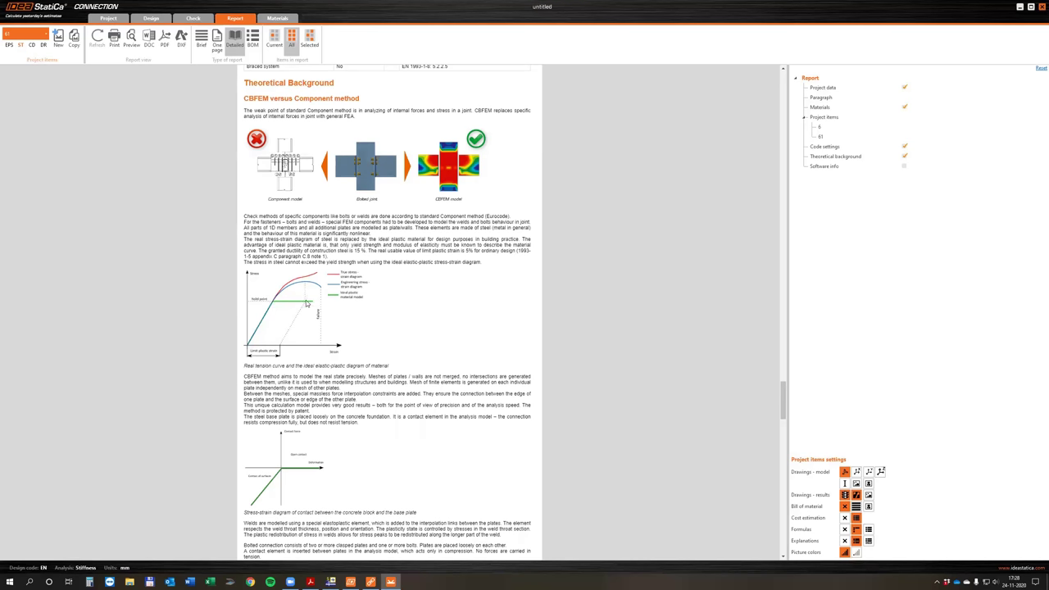
scroll(278, 303, down, 5)
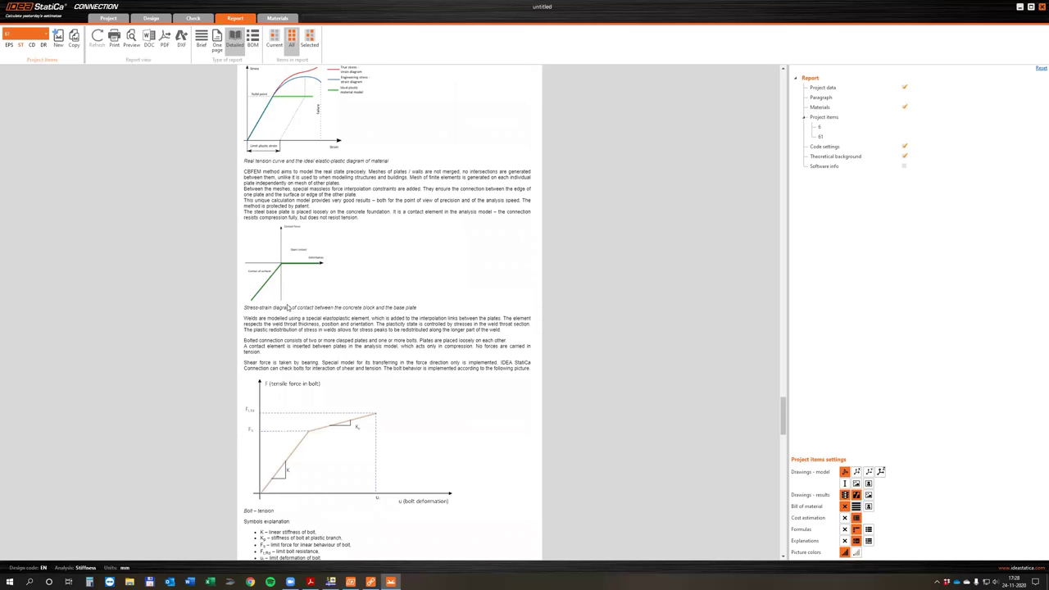
scroll(288, 308, down, 4)
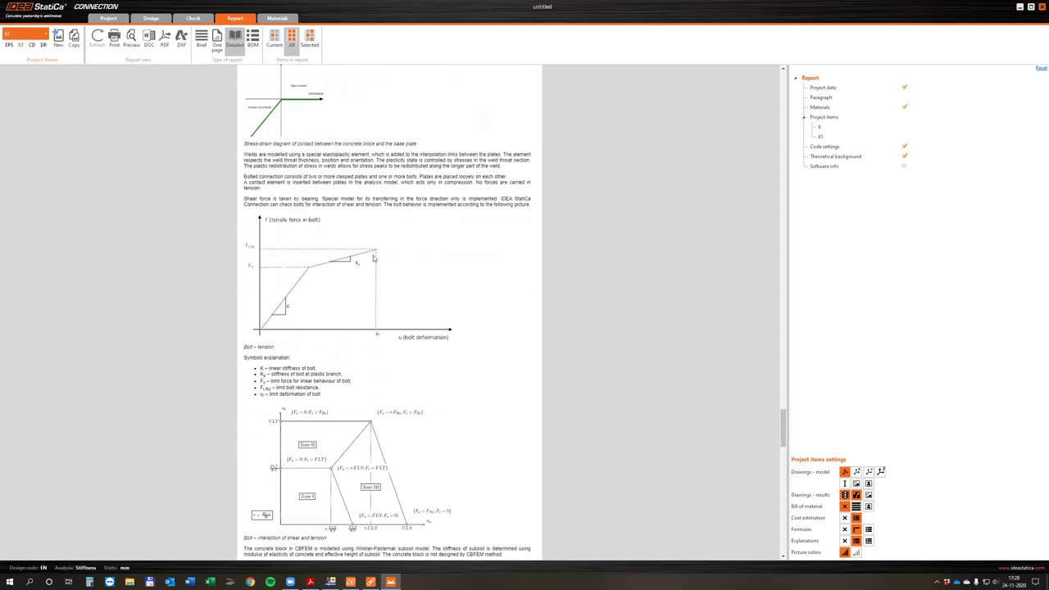
scroll(324, 313, down, 3)
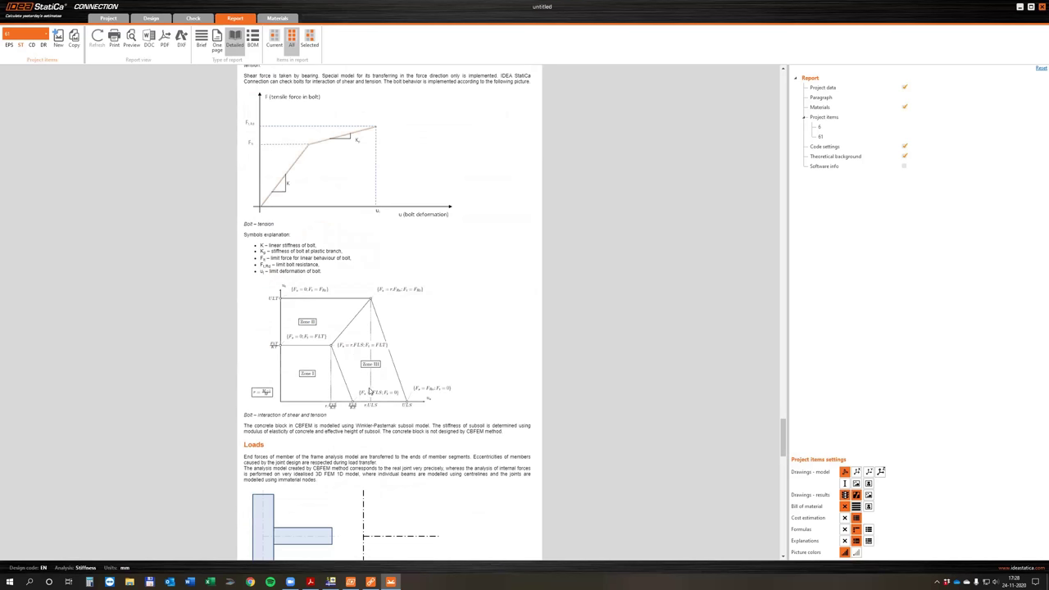
scroll(352, 382, down, 5)
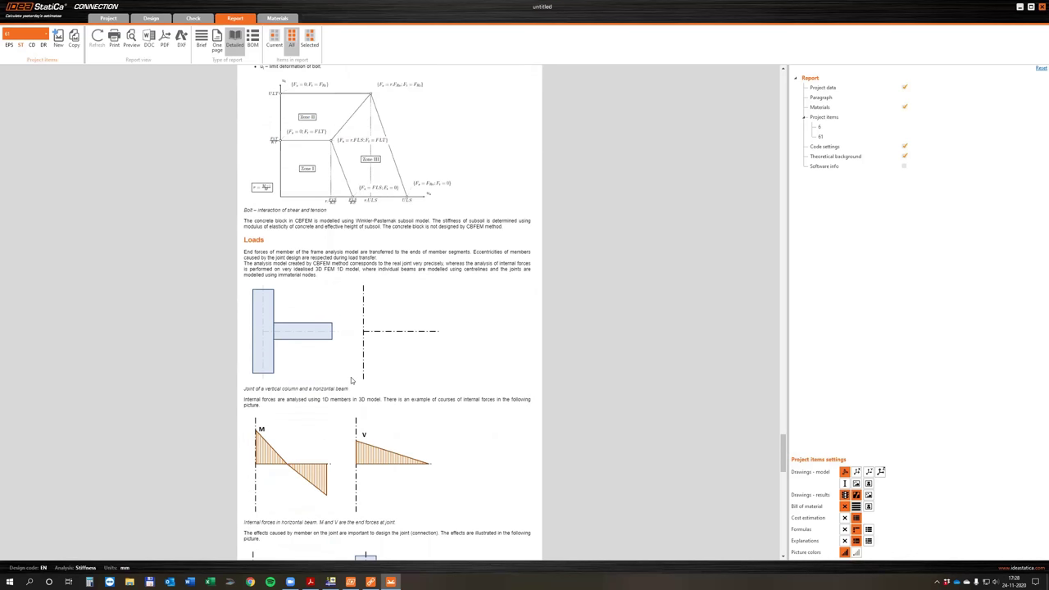
scroll(350, 380, down, 11)
scroll(351, 378, down, 5)
scroll(350, 376, down, 10)
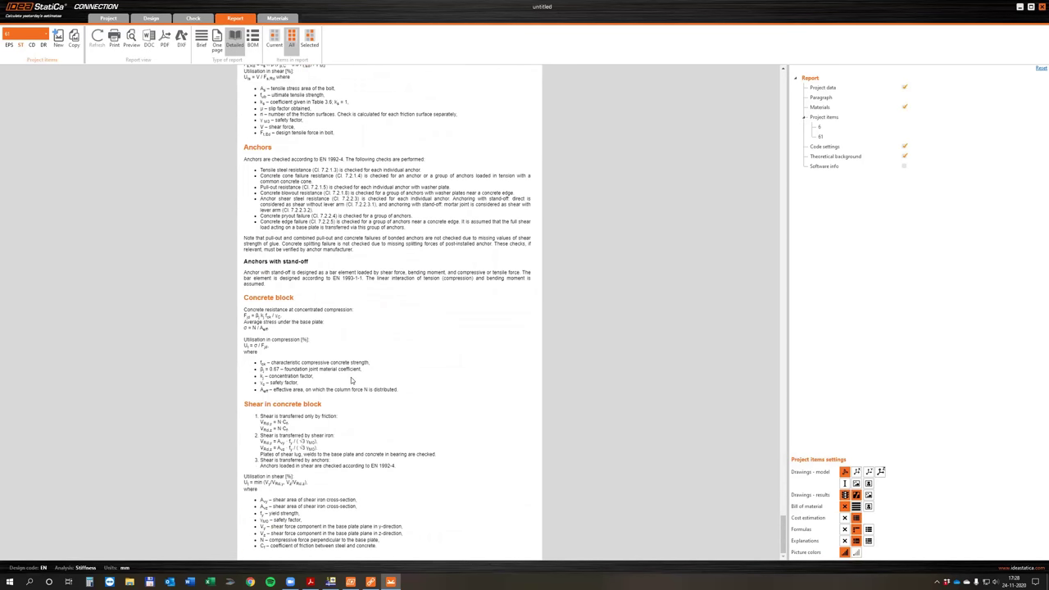